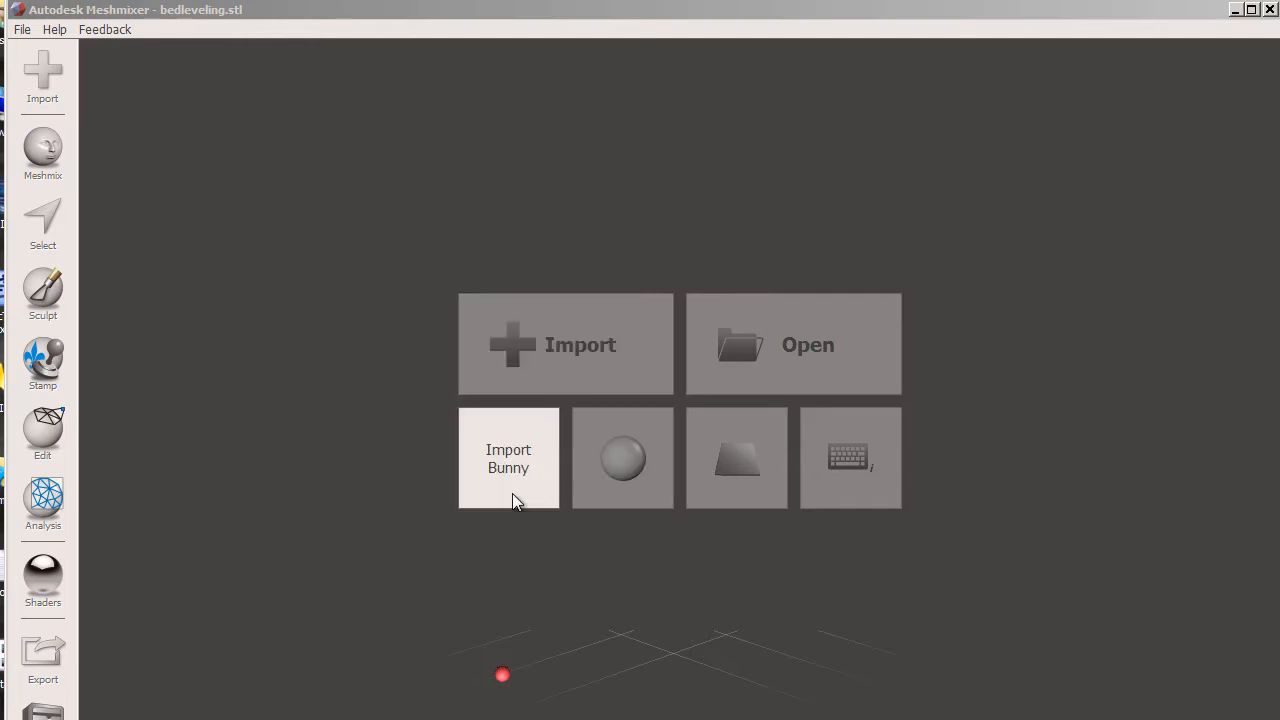
Start a scene with the ready-made sphere mesh instead of importing a file.
left_click(571, 352)
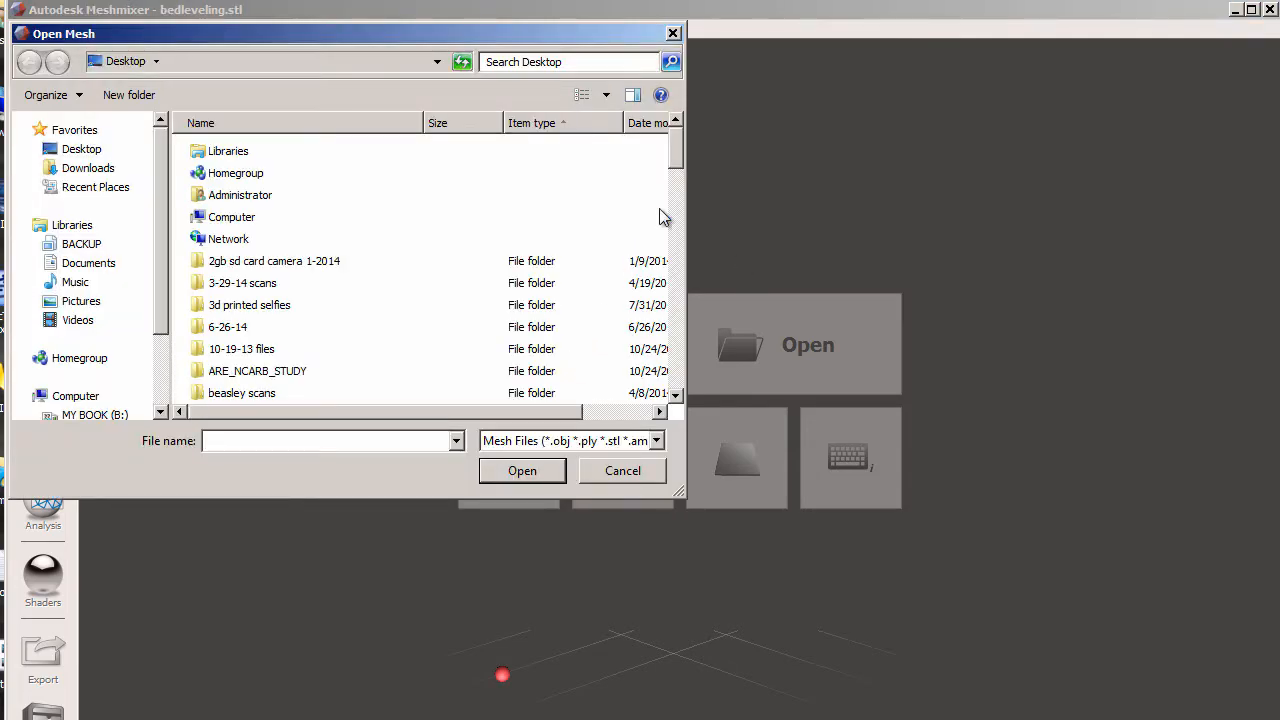
left_click(673, 34)
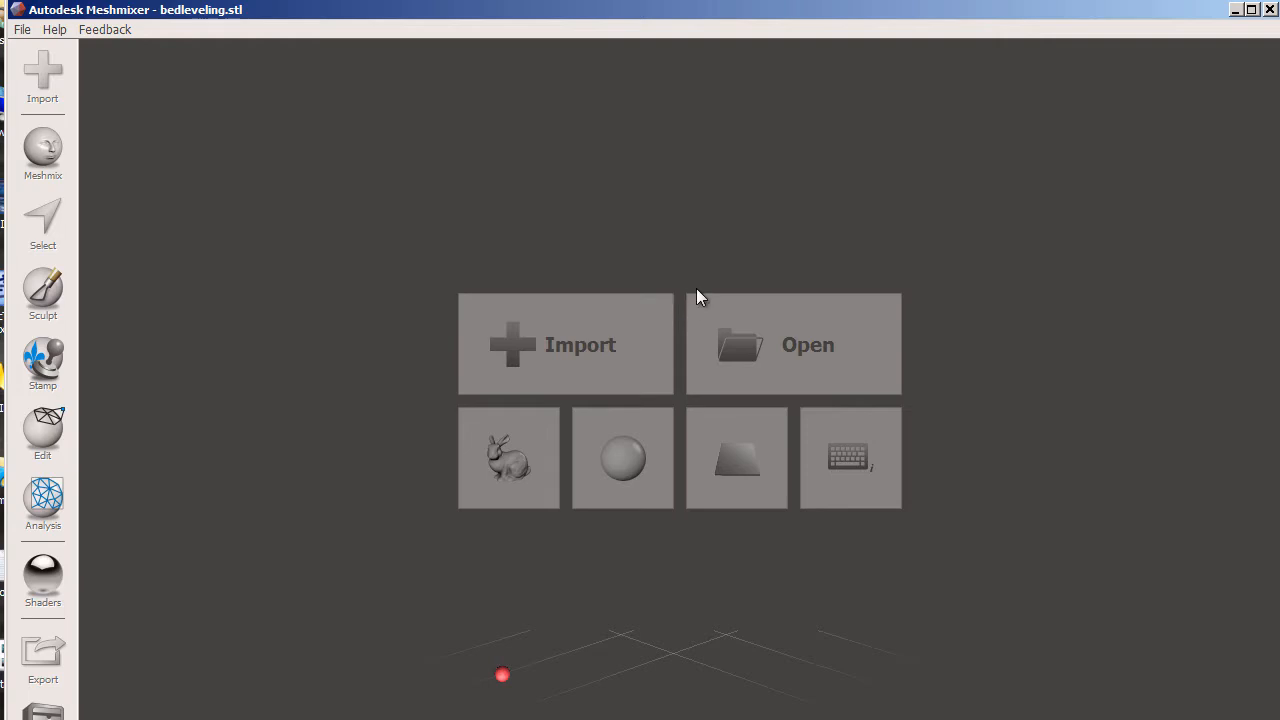
left_click(621, 462)
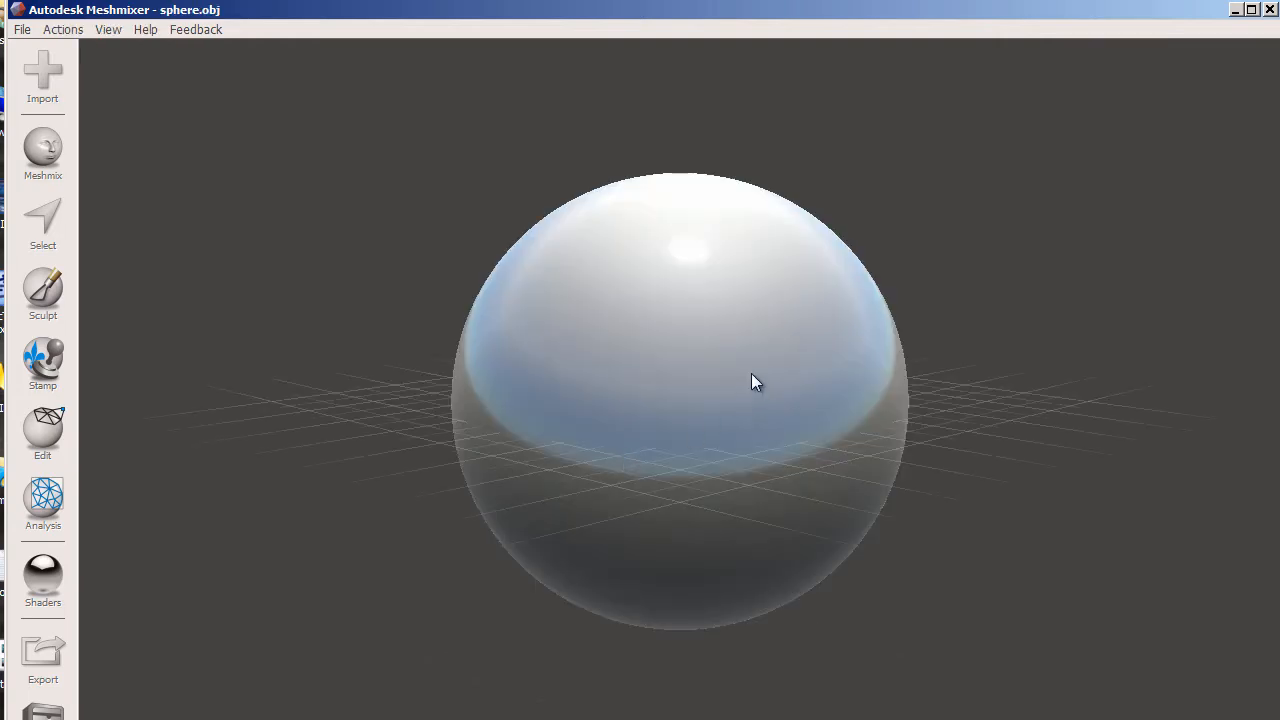
Examine the sphere from different angles, distances and positions by orbiting, zooming and panning the view.
right_click_drag(976, 356, 822, 507)
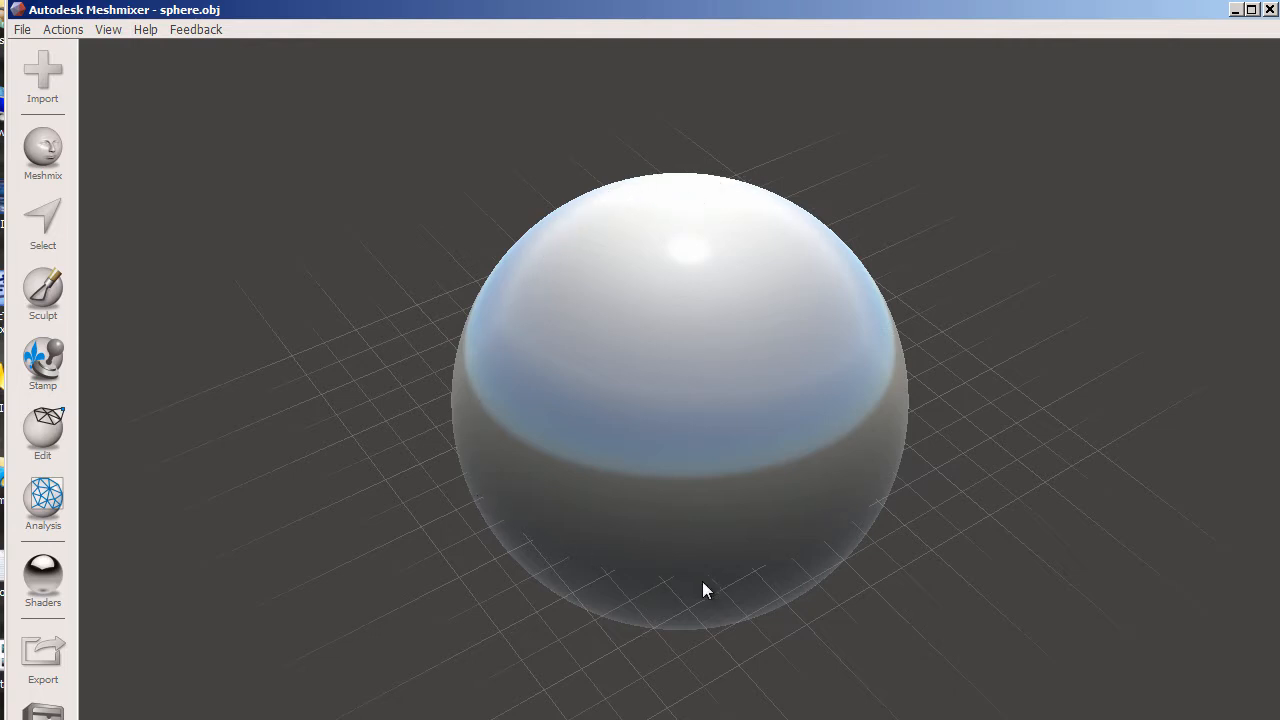
right_click_drag(797, 528, 741, 464)
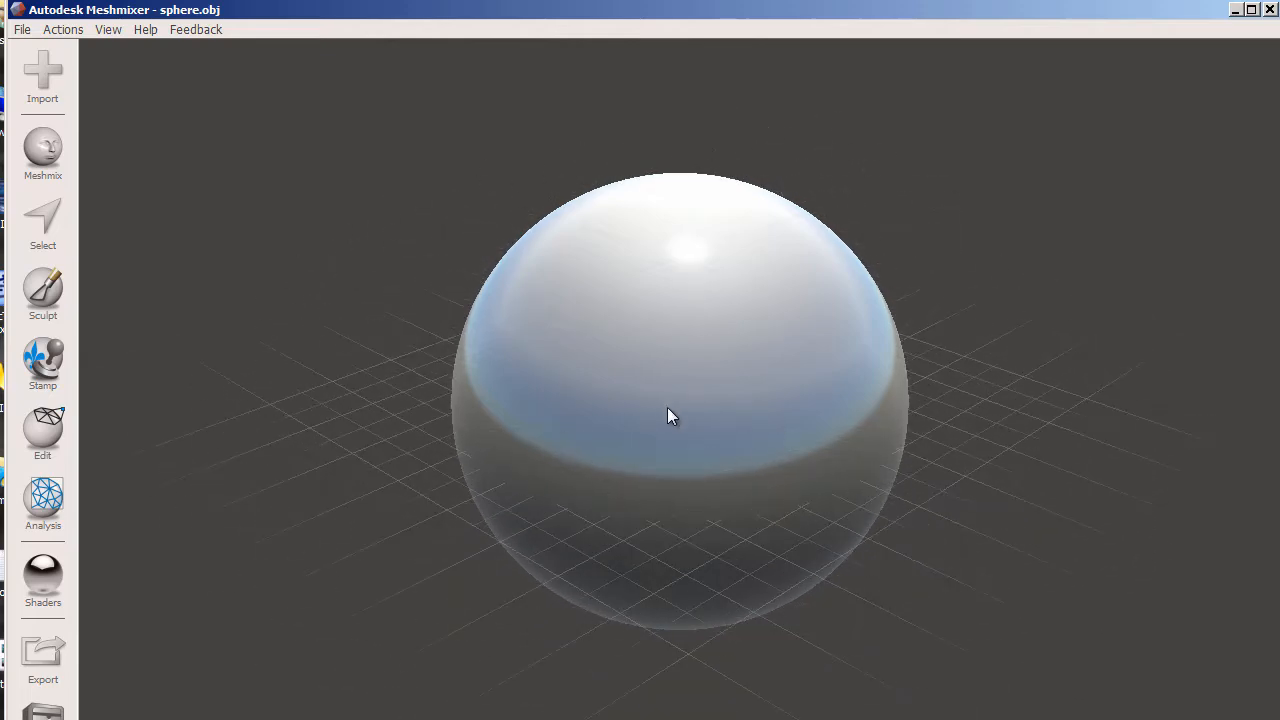
scroll(671, 404, "down", 2)
scroll(671, 404, "up", 5)
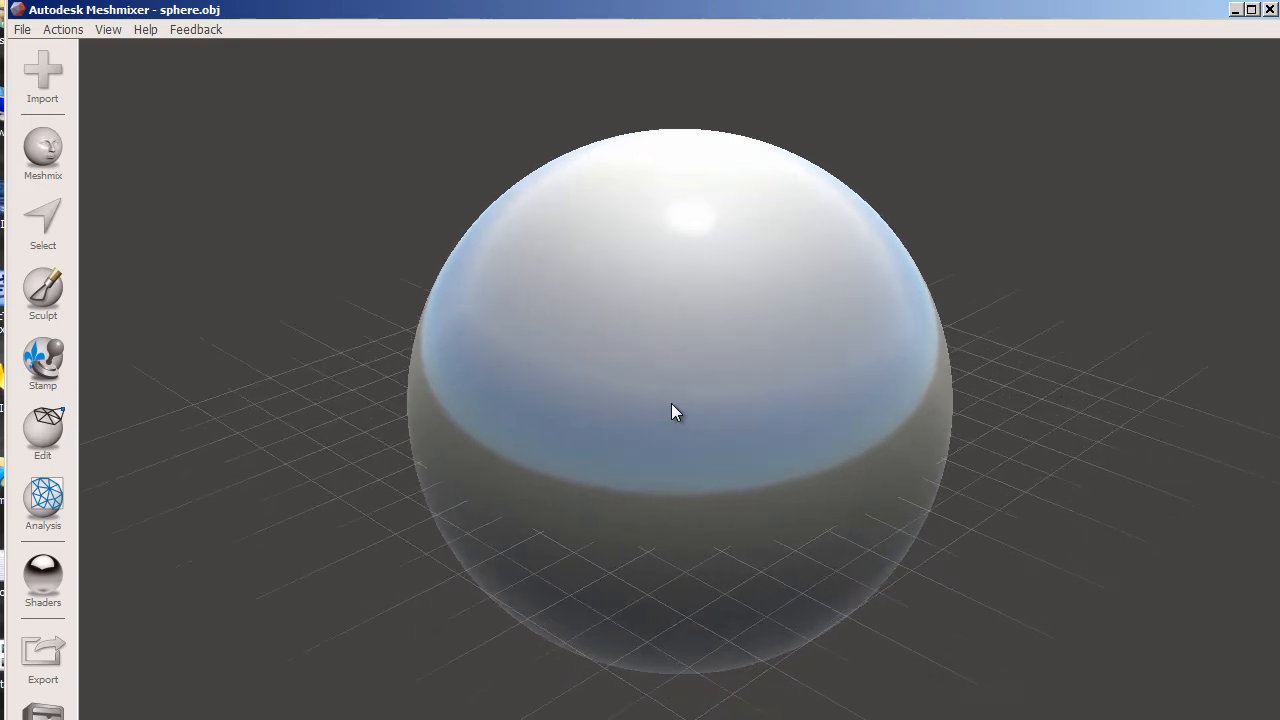
scroll(672, 405, "up", 2)
scroll(672, 407, "down", 2)
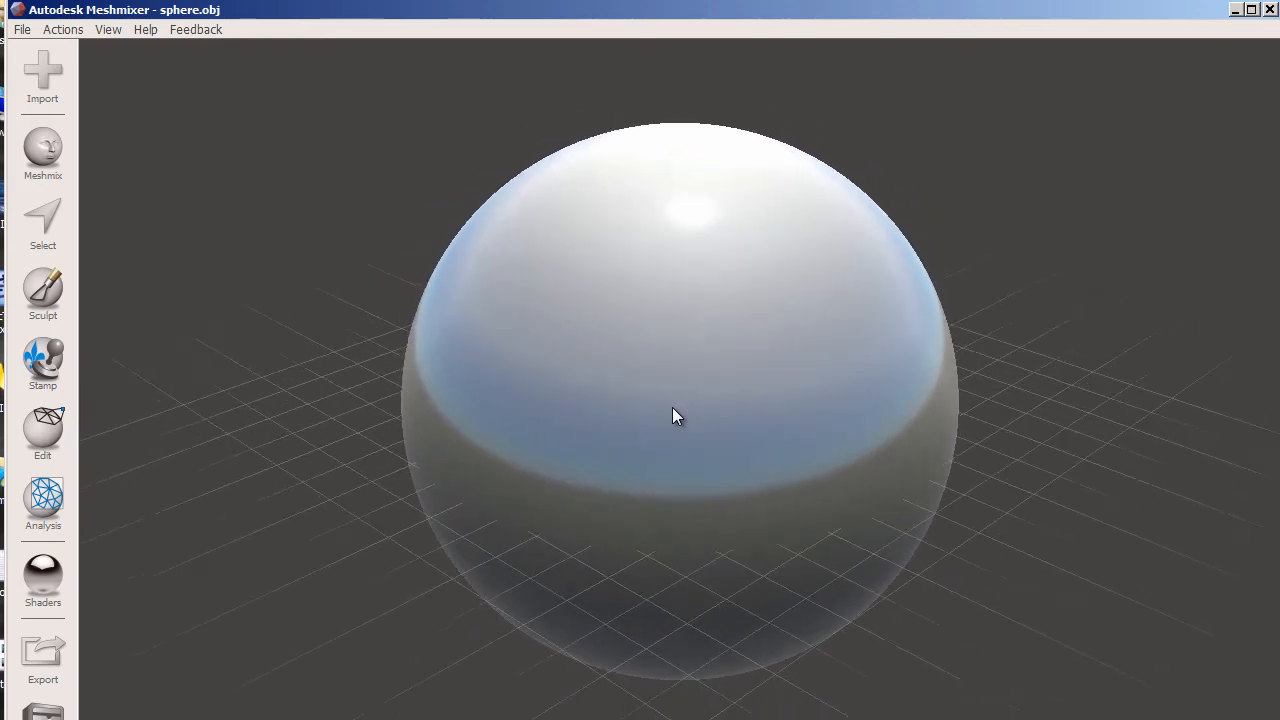
scroll(672, 407, "down", 1)
scroll(672, 407, "up", 2)
scroll(672, 407, "down", 2)
scroll(672, 407, "up", 1)
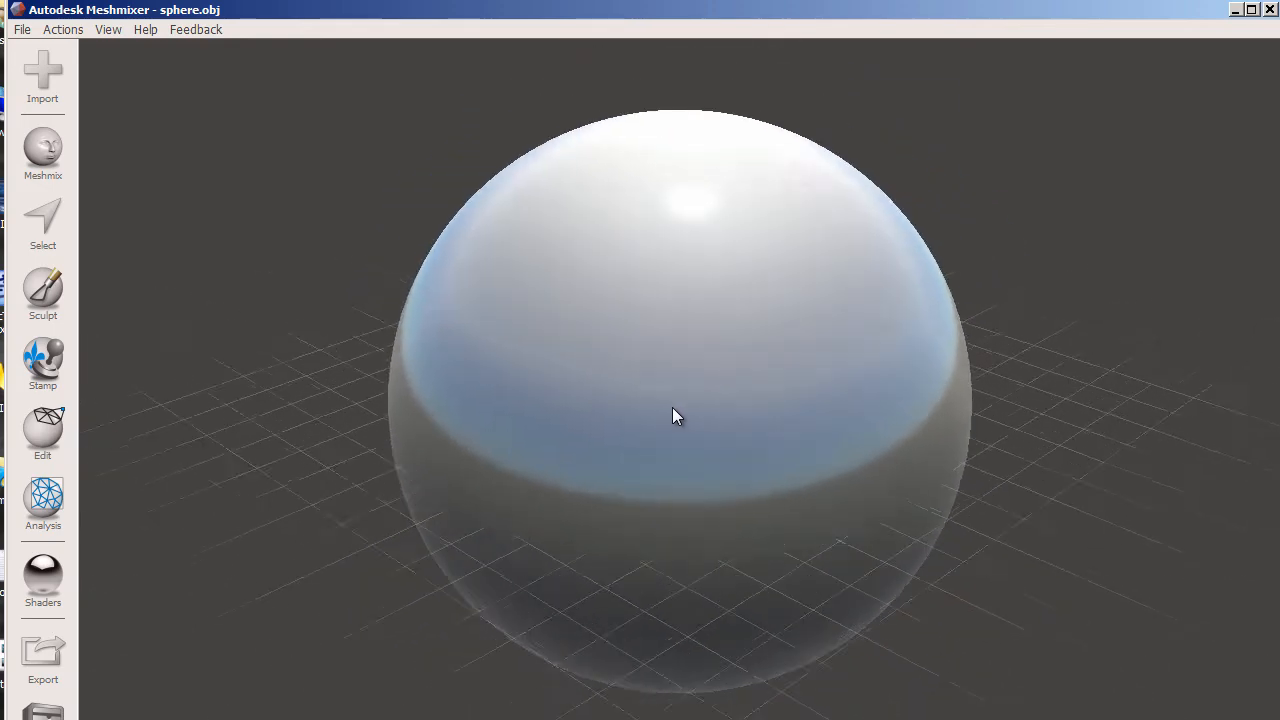
scroll(672, 407, "down", 2)
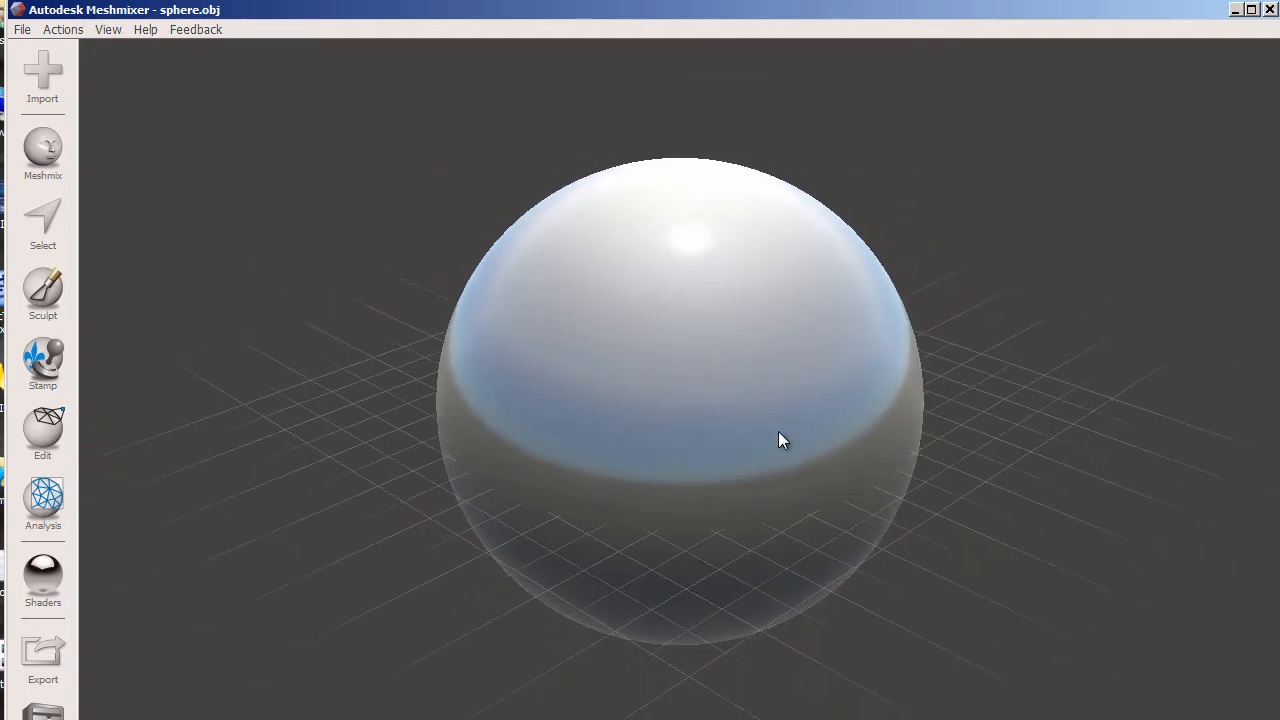
right_click_drag(782, 440, 679, 422)
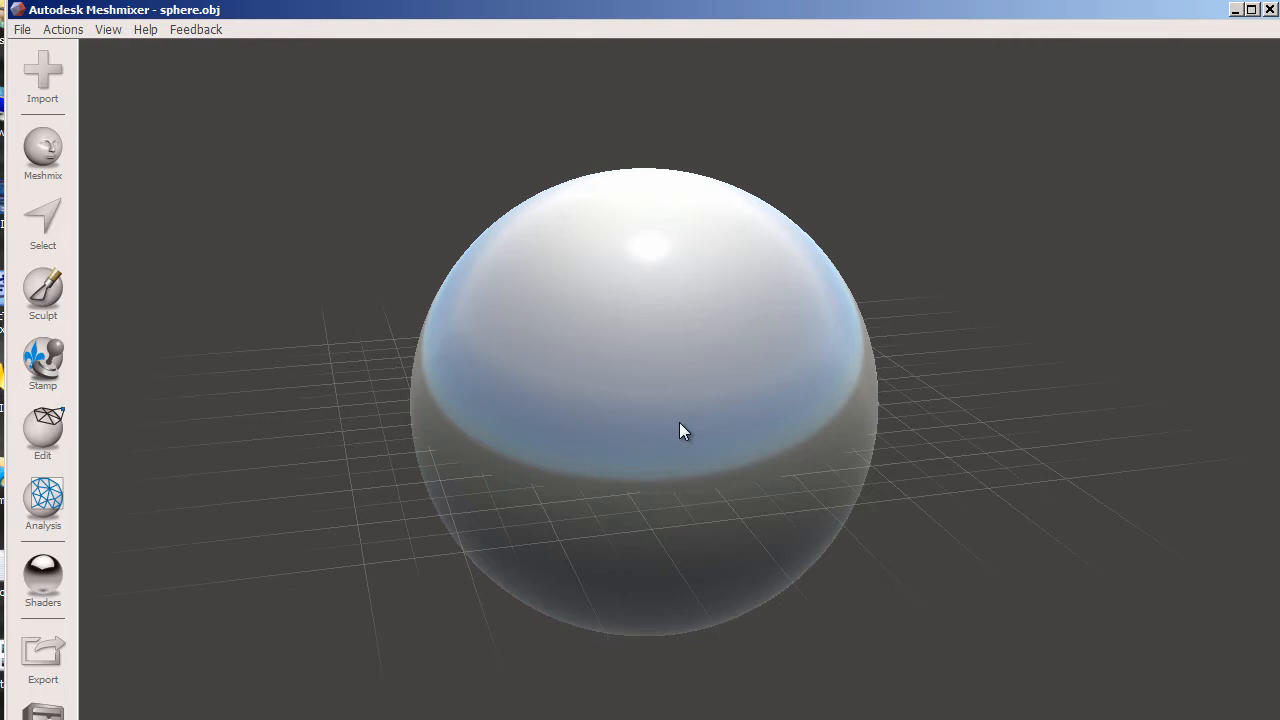
right_click_drag(620, 451, 743, 499)
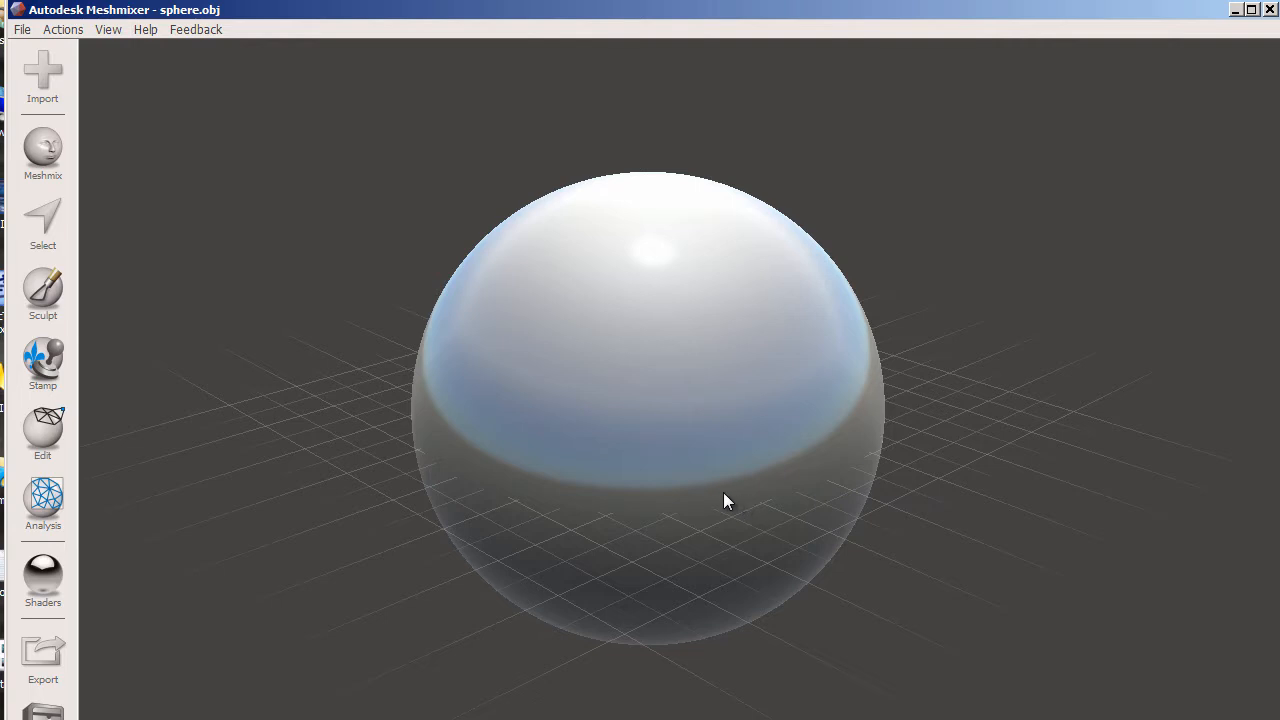
right_click_drag(740, 489, 754, 467)
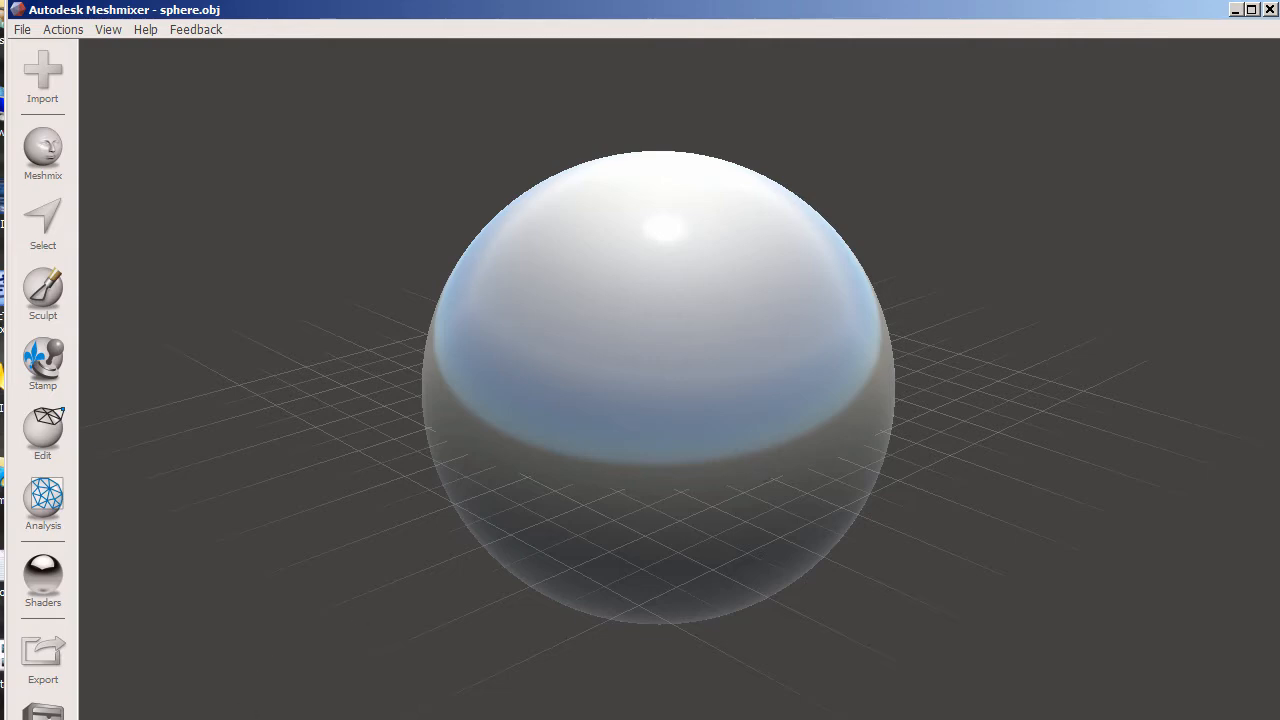
Switch to the web browser, search Google for "autodesk meshmixer" and open the MeshMixer download page.
left_click(230, 719)
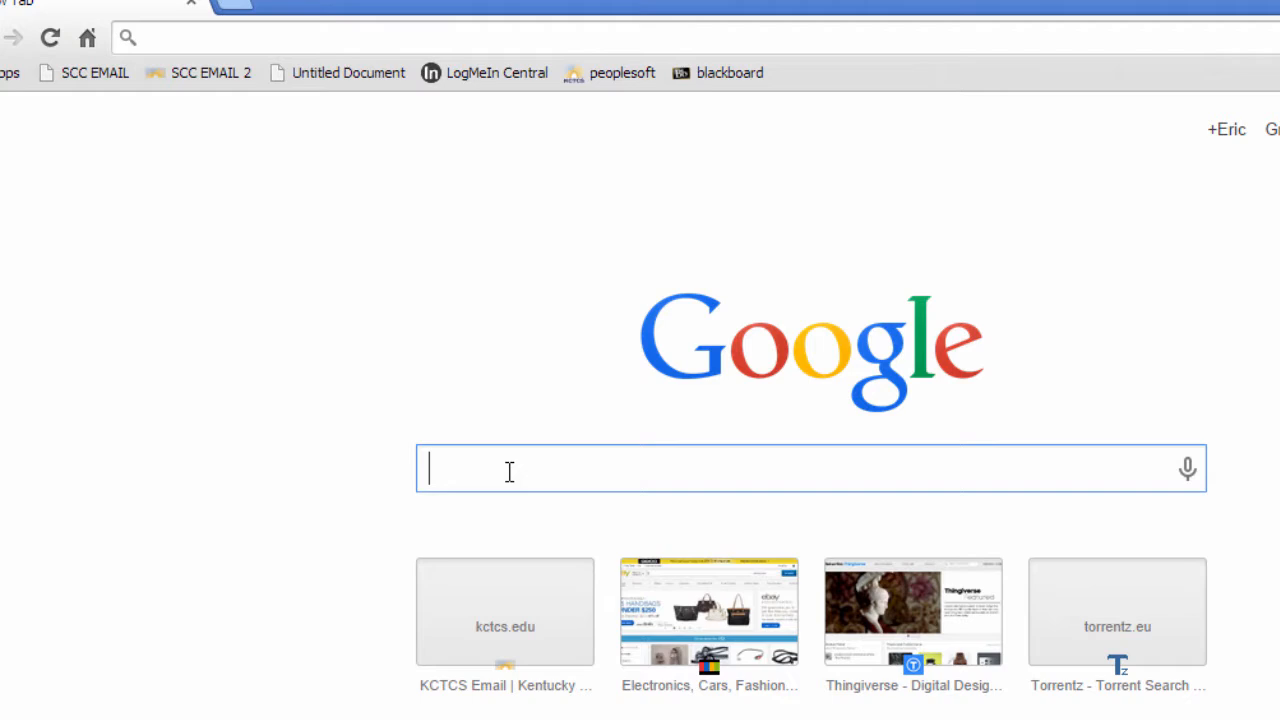
type("aud")
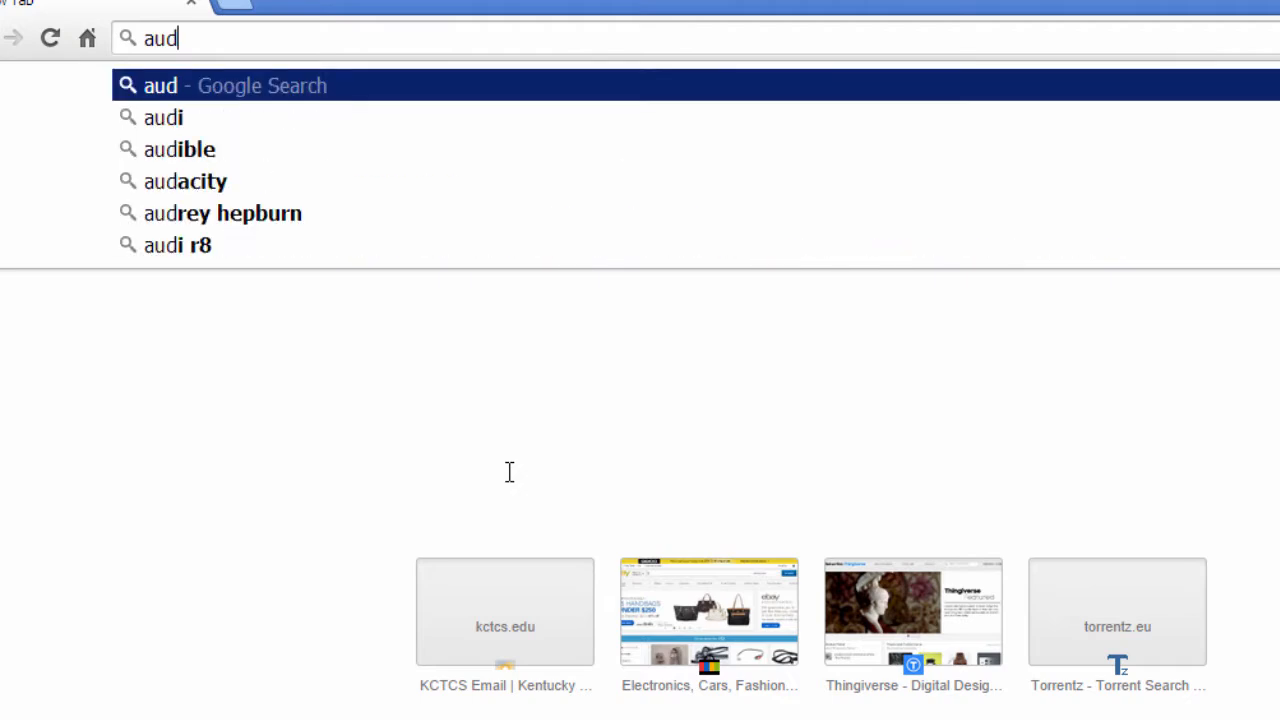
type("to")
key("BackSpace")
key("BackSpace")
key("BackSpace")
type("tod")
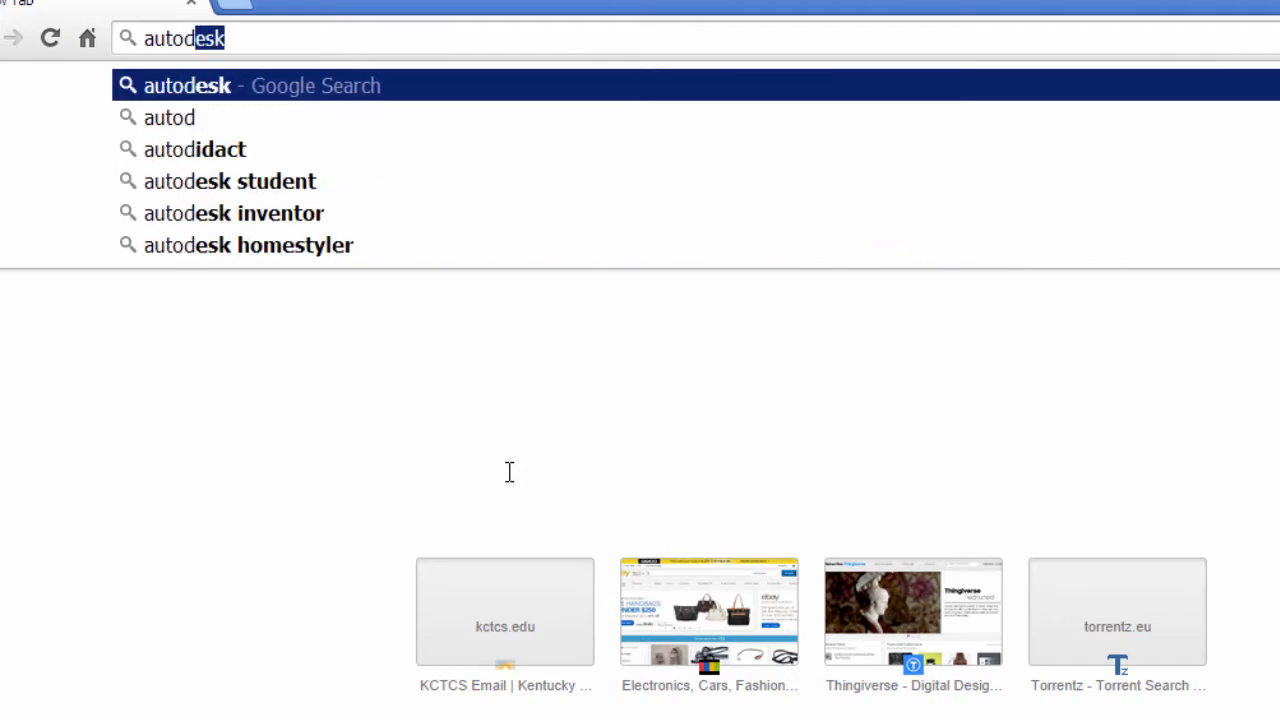
type("esk me")
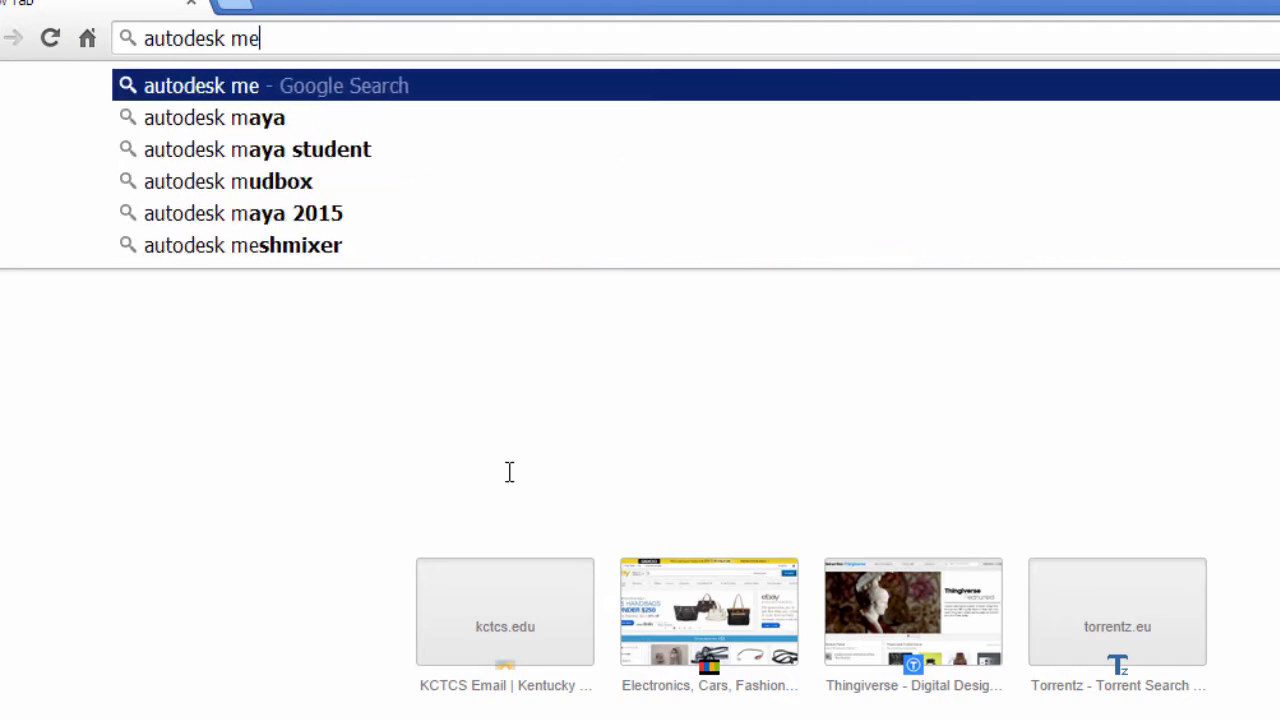
type("shmixer")
key("Return")
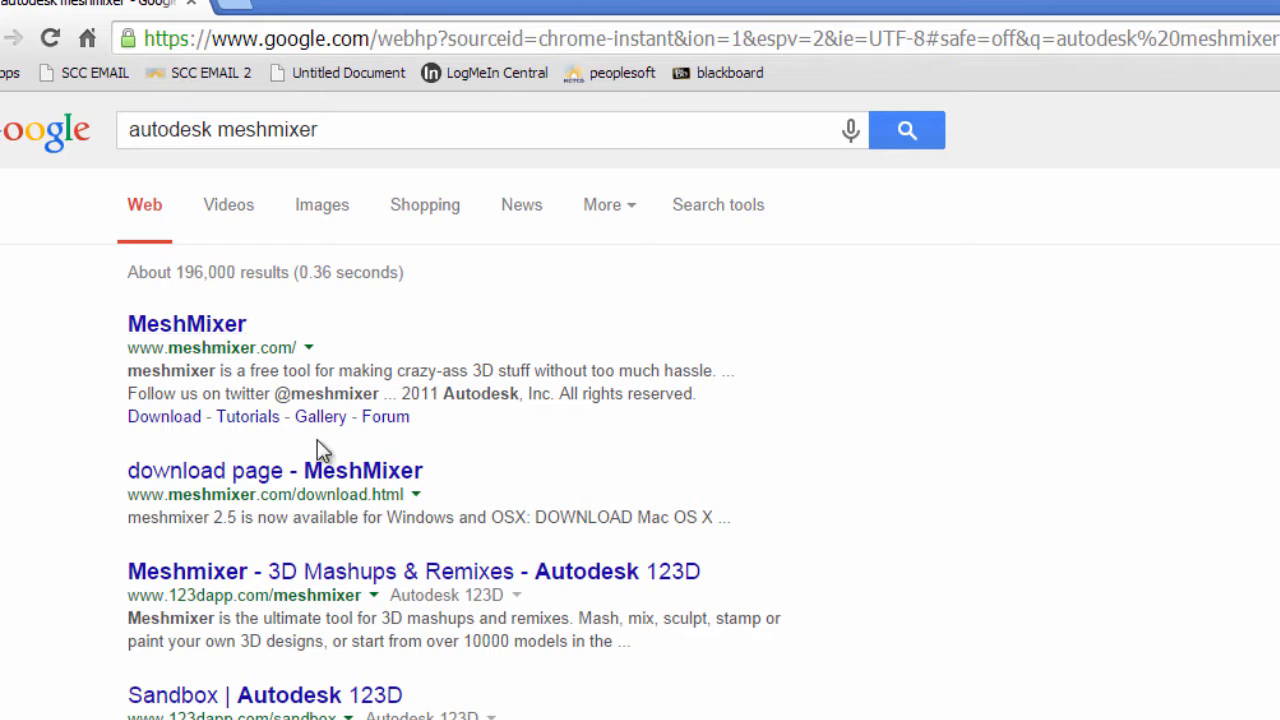
left_click(242, 470)
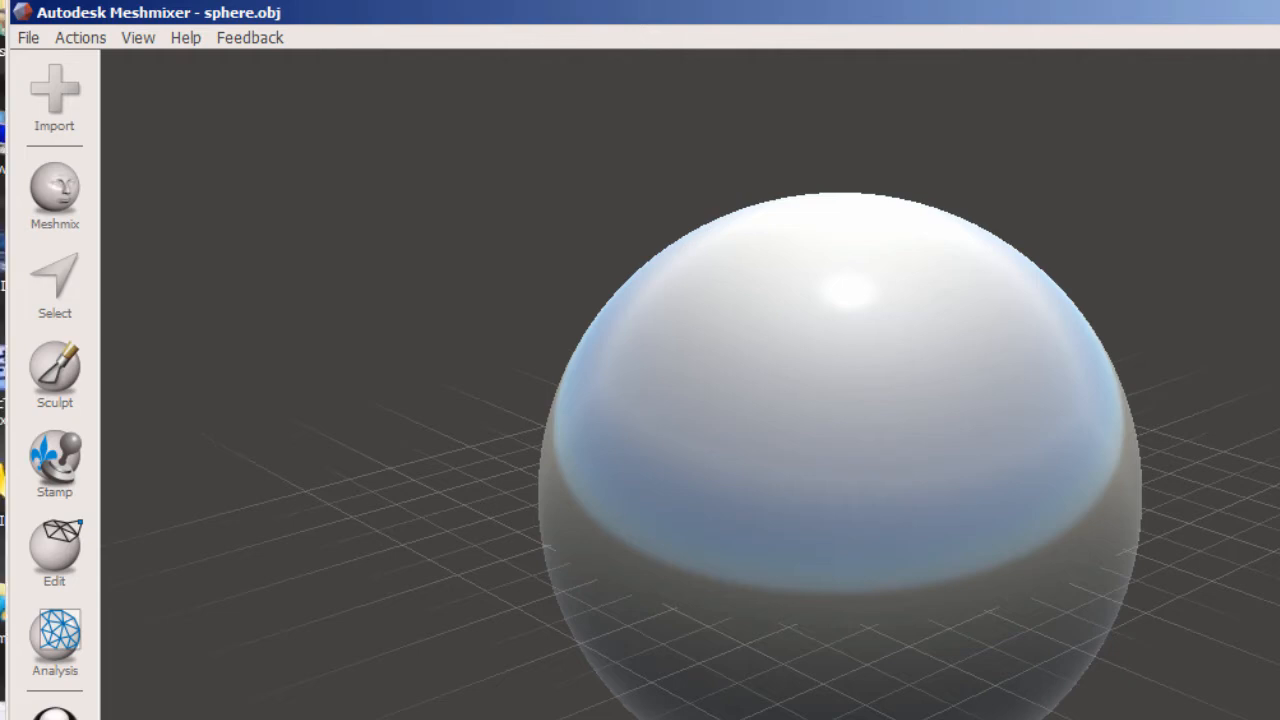
right_click_drag(845, 500, 862, 522)
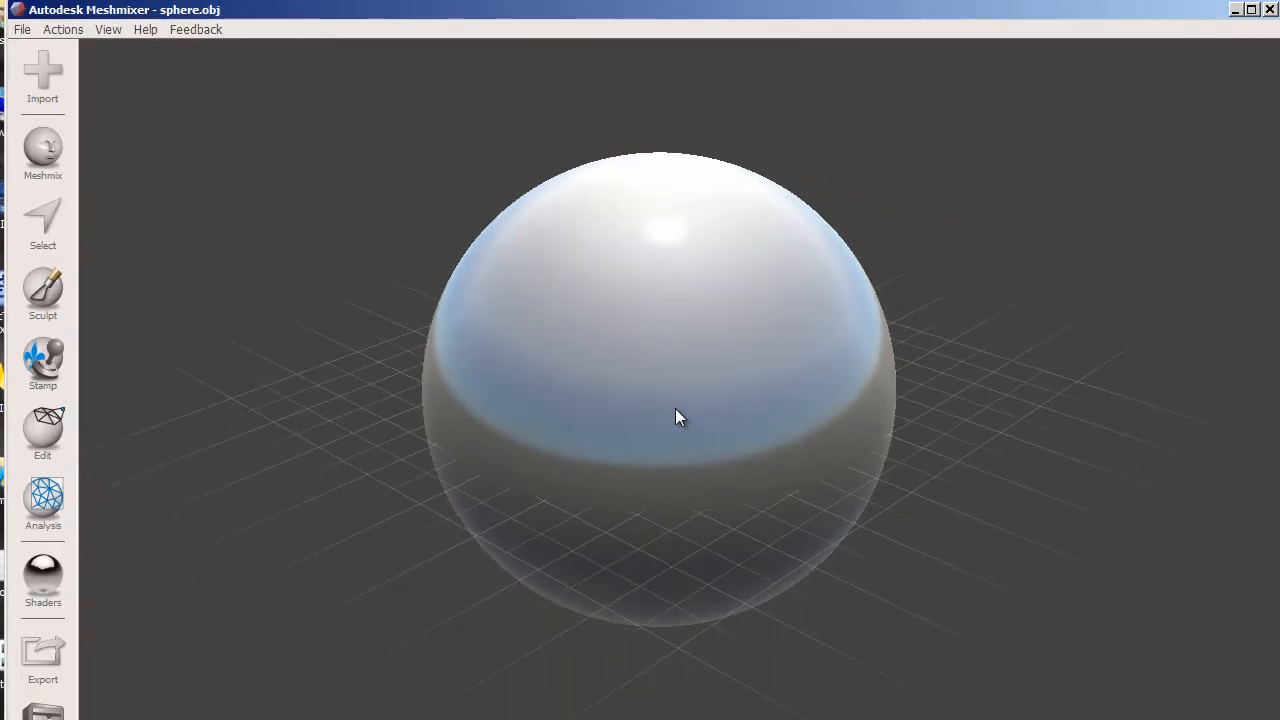
middle_click_drag(700, 414, 623, 381)
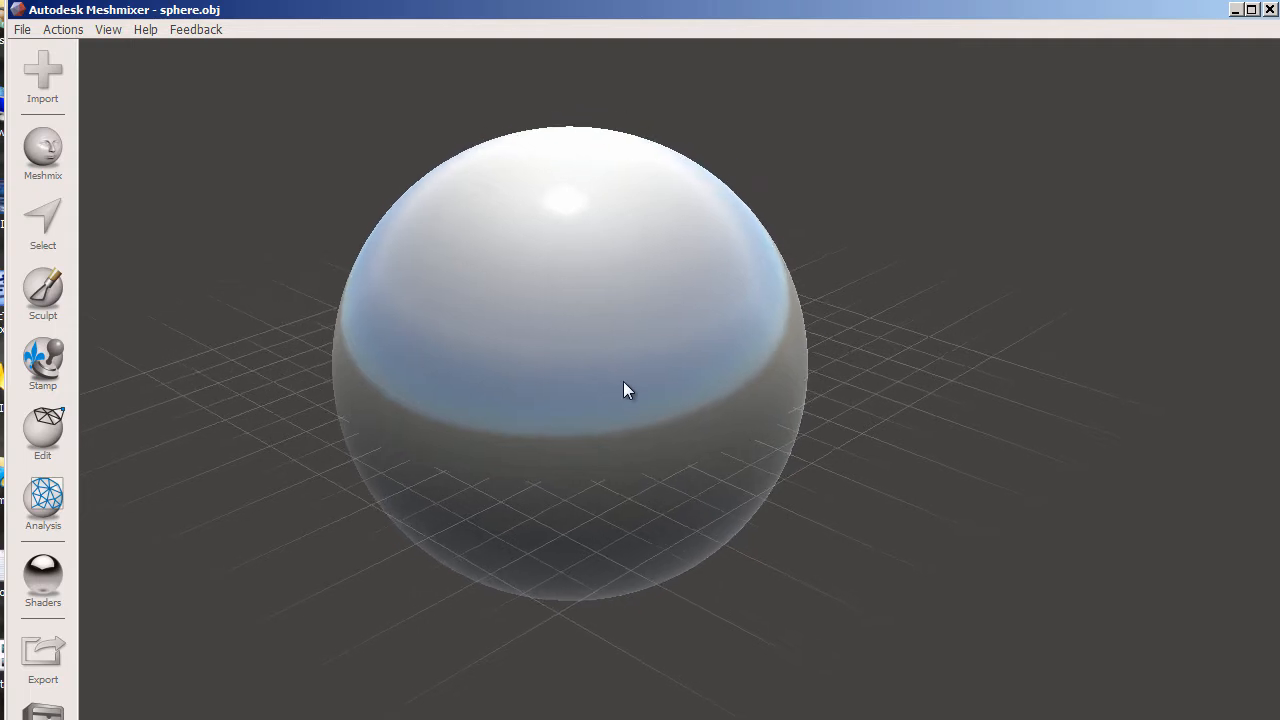
right_click_drag(699, 390, 679, 418)
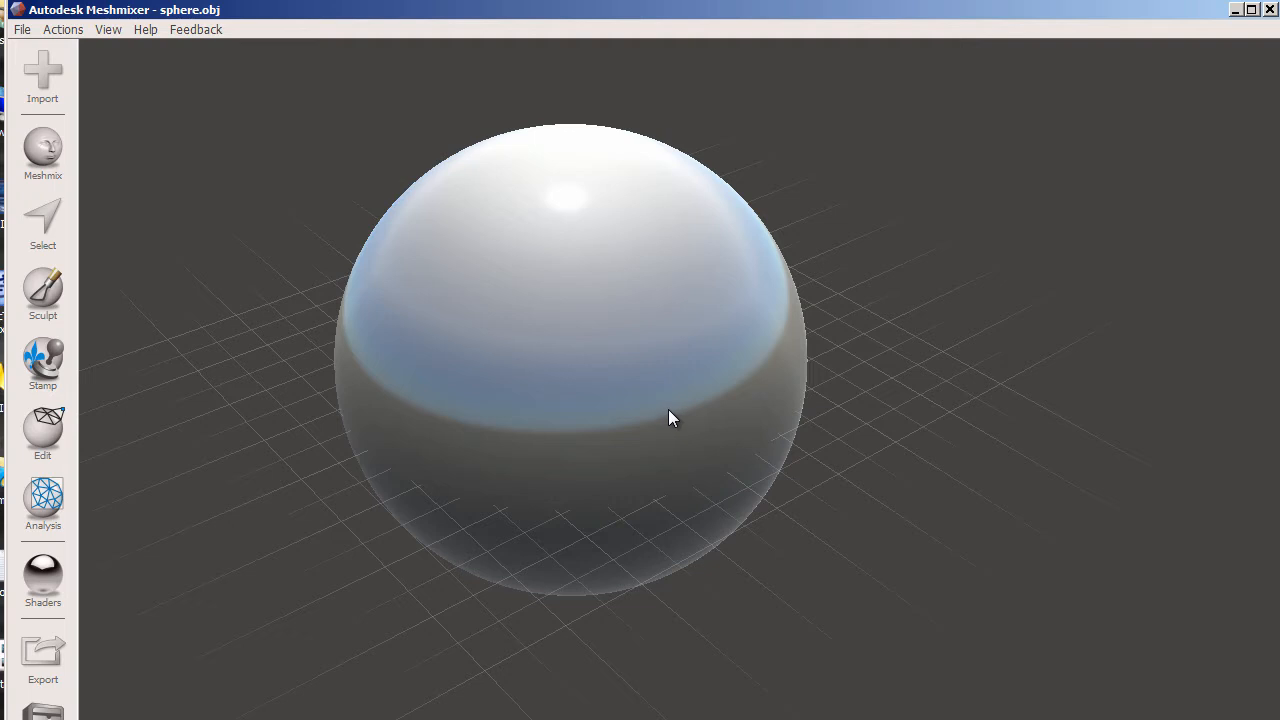
left_click(25, 82)
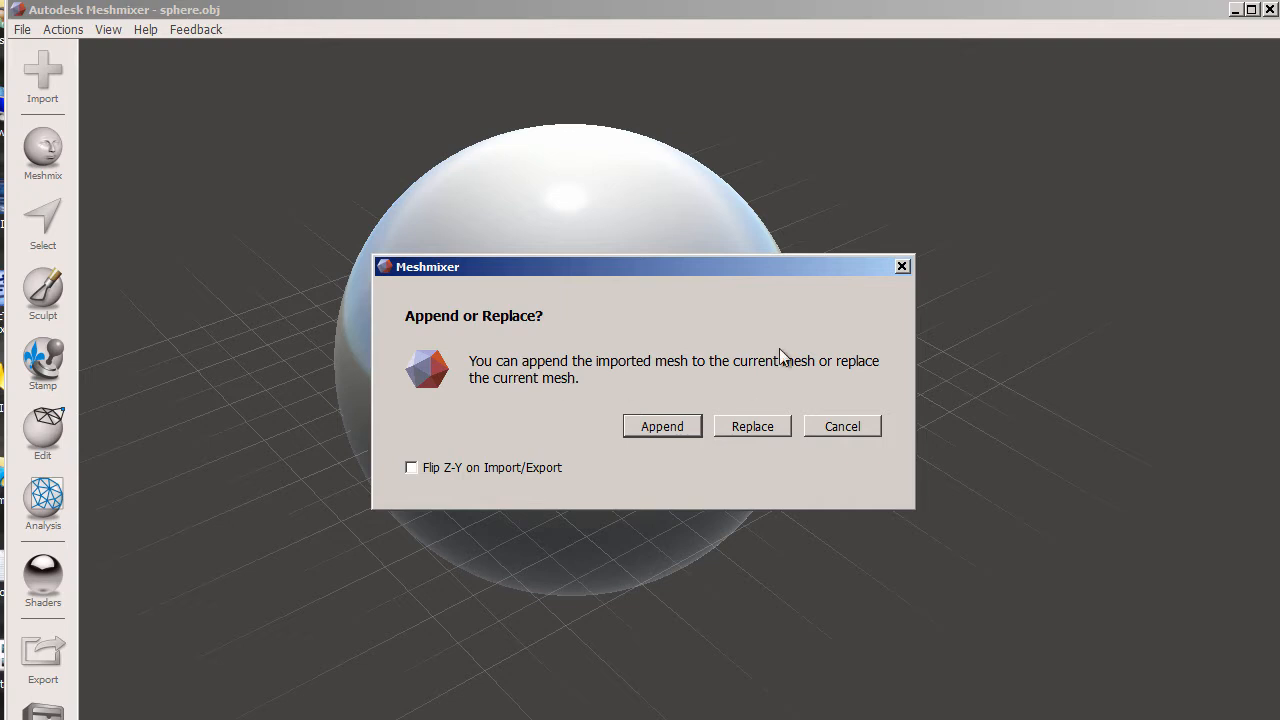
left_click(845, 426)
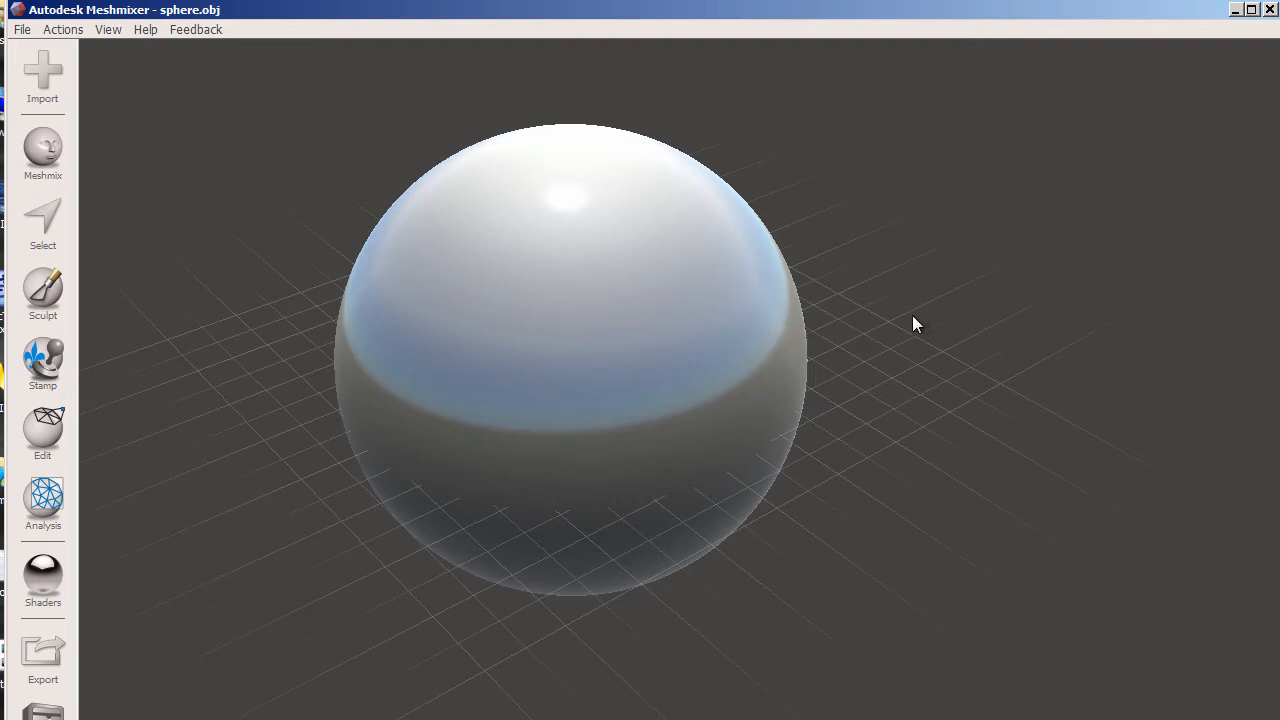
Drop a torus from the Meshmix primitives onto the sphere's front and reposition it toward the sphere's right side.
left_click(30, 163)
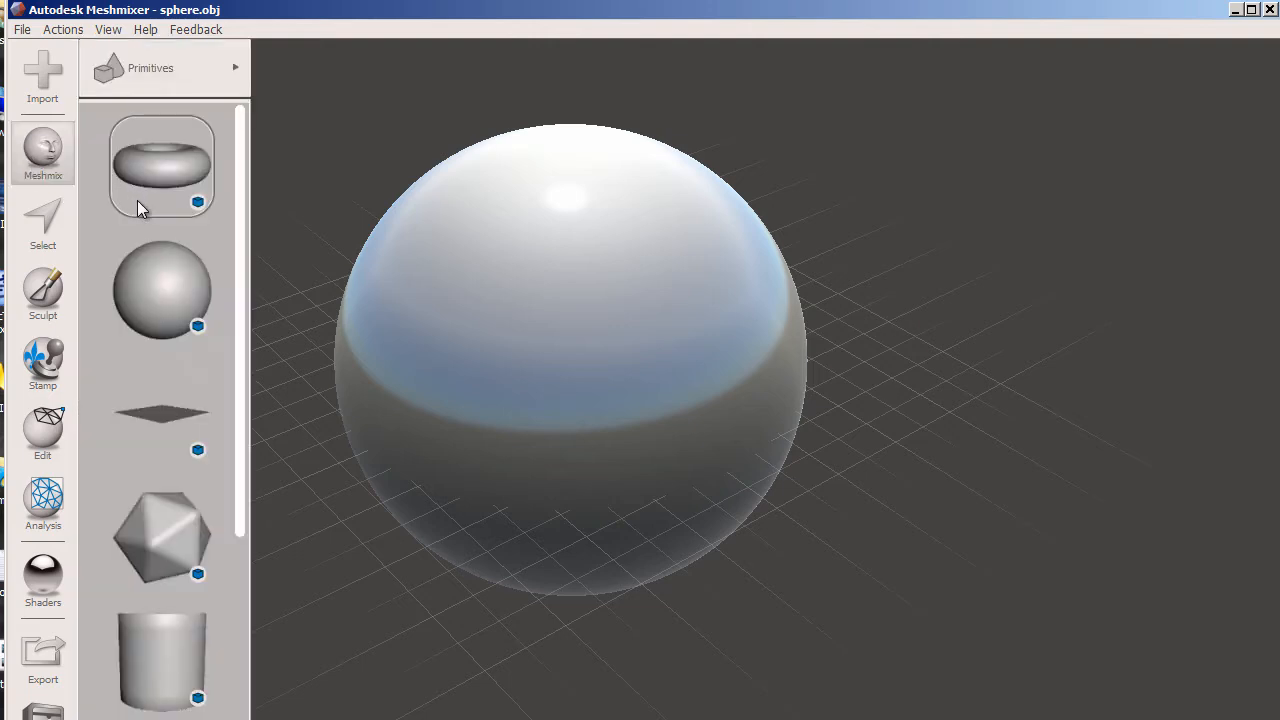
middle_click_drag(600, 403, 800, 400)
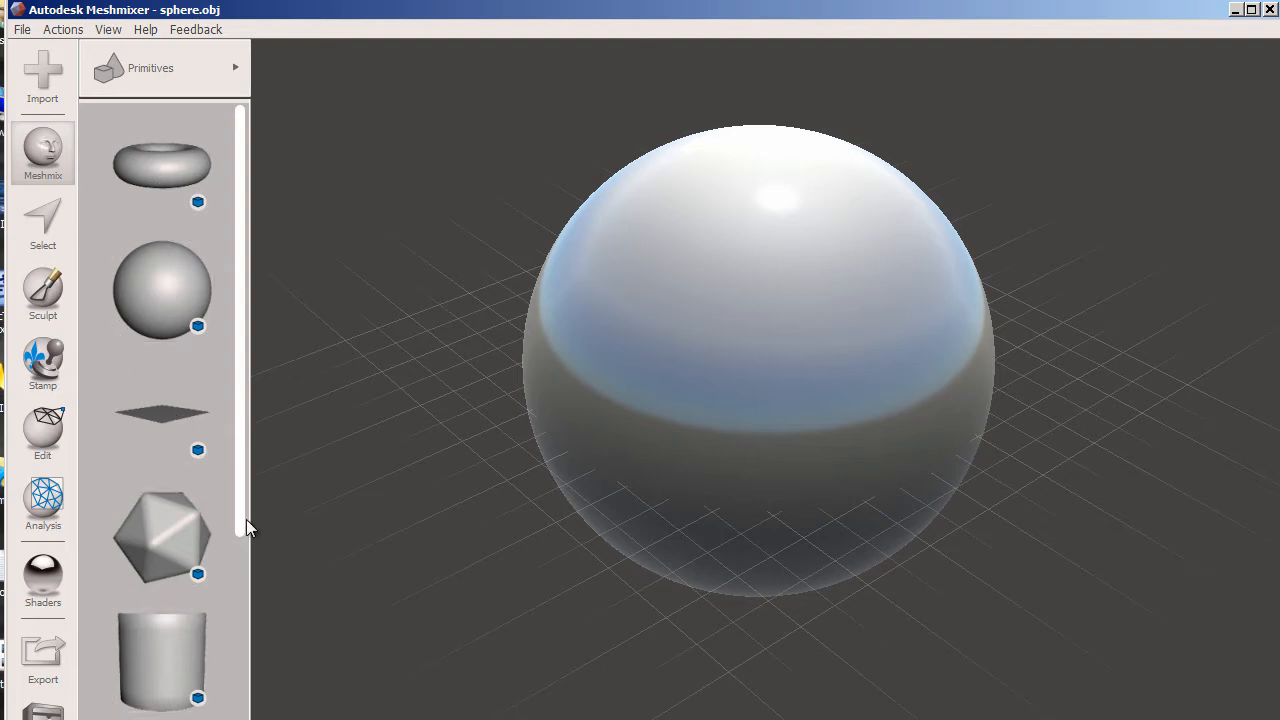
left_click_drag(246, 528, 241, 555)
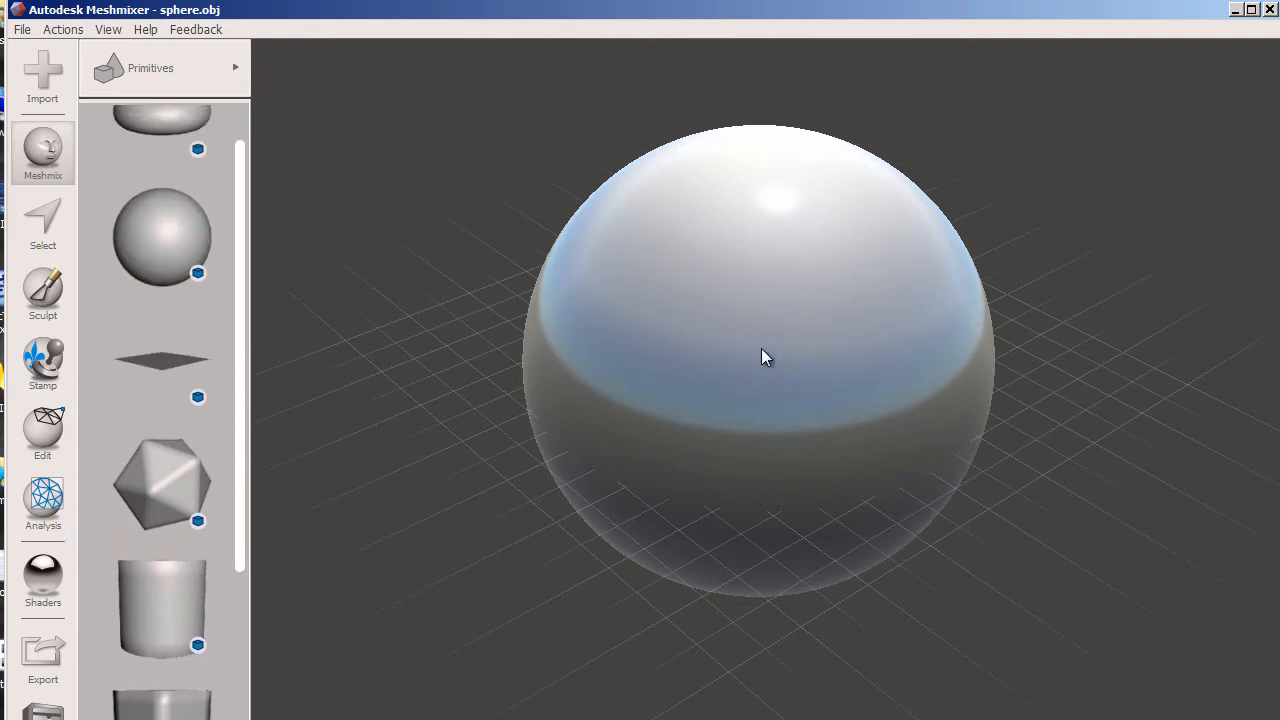
left_click_drag(241, 290, 246, 210)
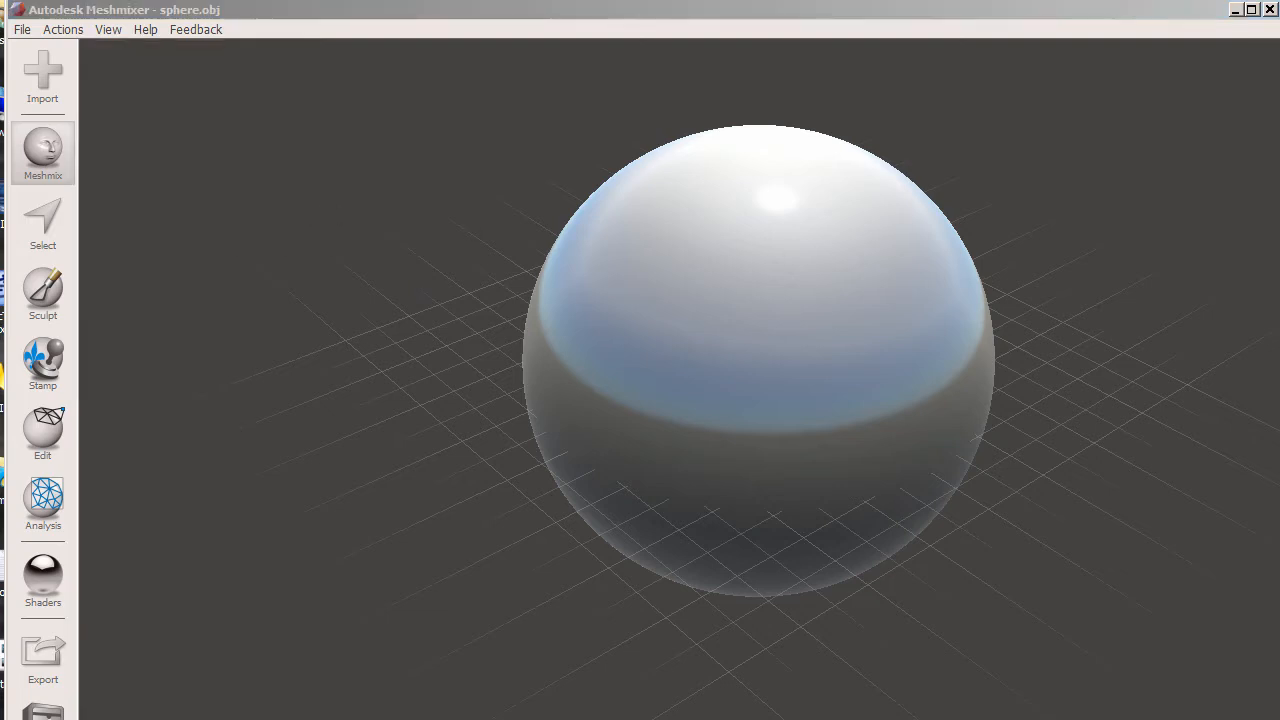
left_click(43, 150)
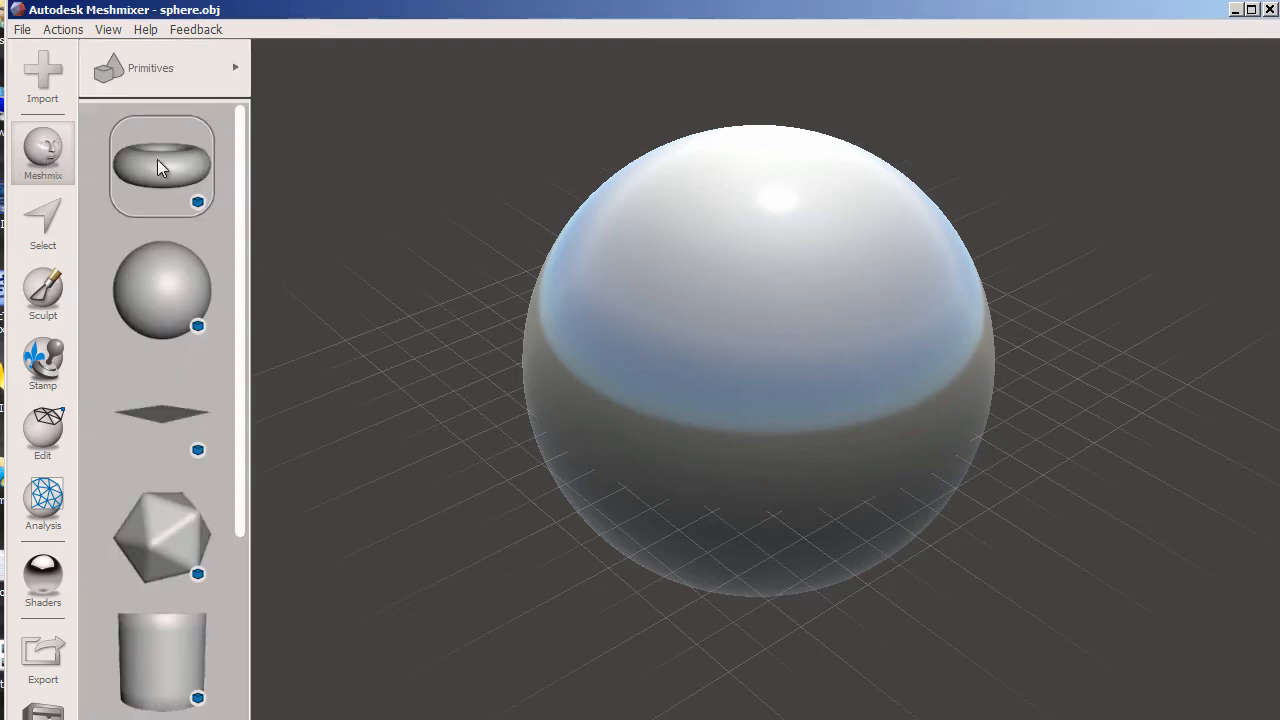
left_click_drag(140, 165, 187, 171)
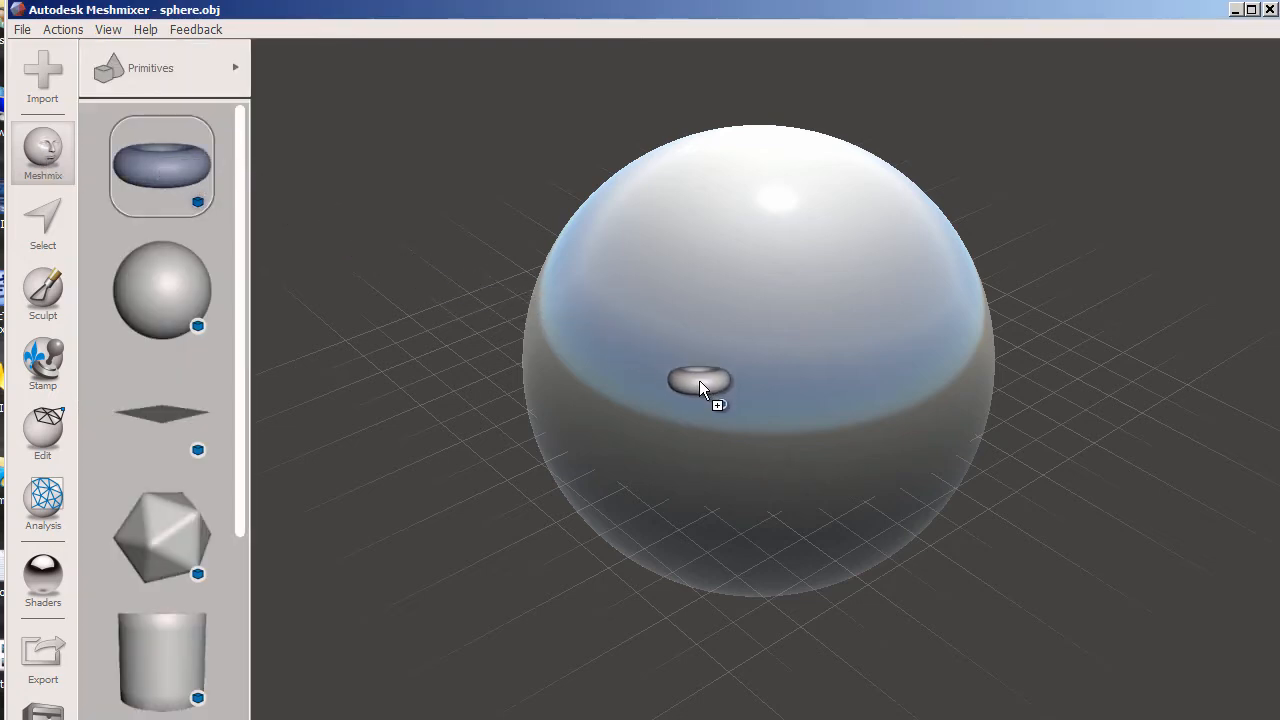
left_click_drag(699, 380, 743, 403)
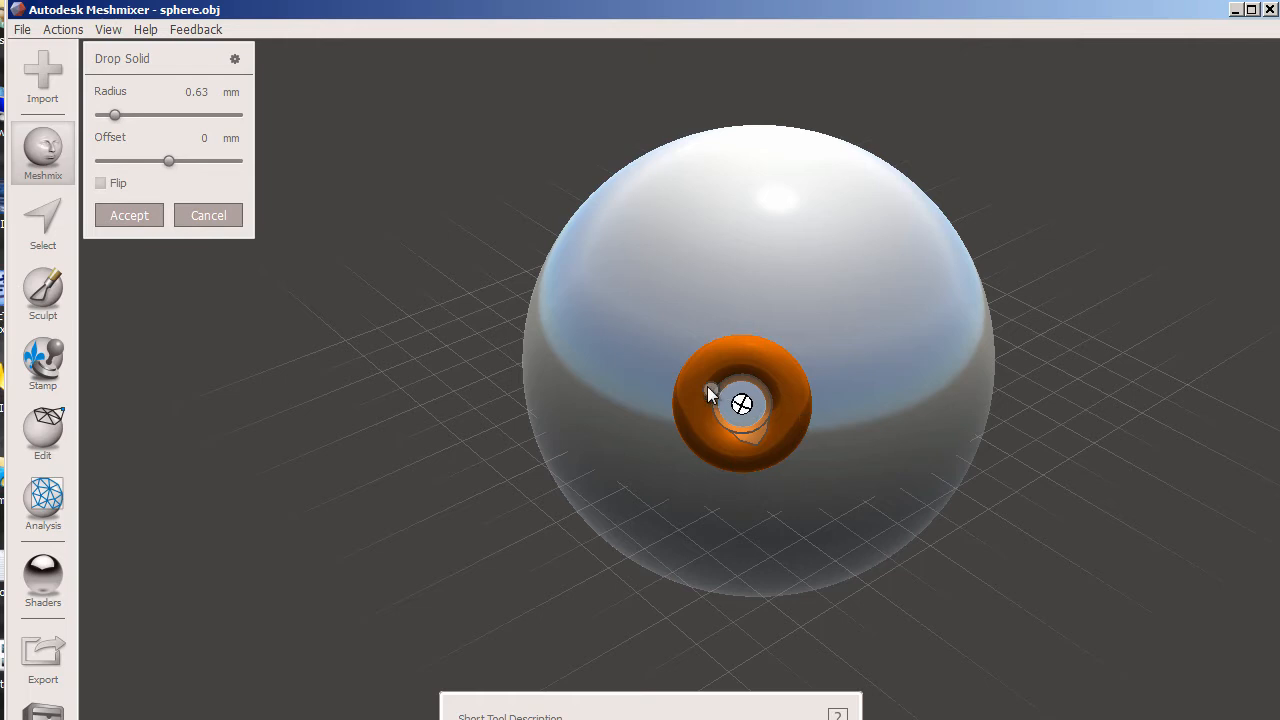
left_click_drag(742, 404, 826, 384)
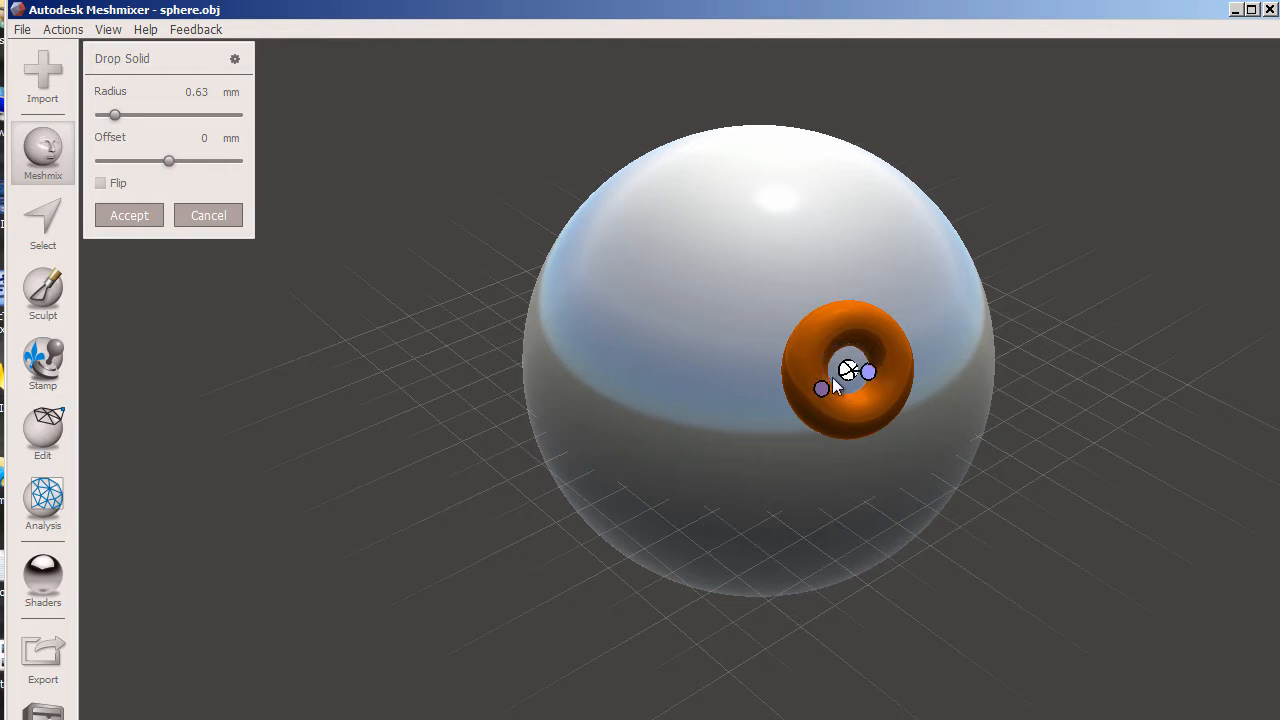
mouse_move(870, 374)
left_mouse_down()
mouse_move(934, 363)
mouse_move(850, 375)
mouse_move(866, 366)
left_mouse_up()
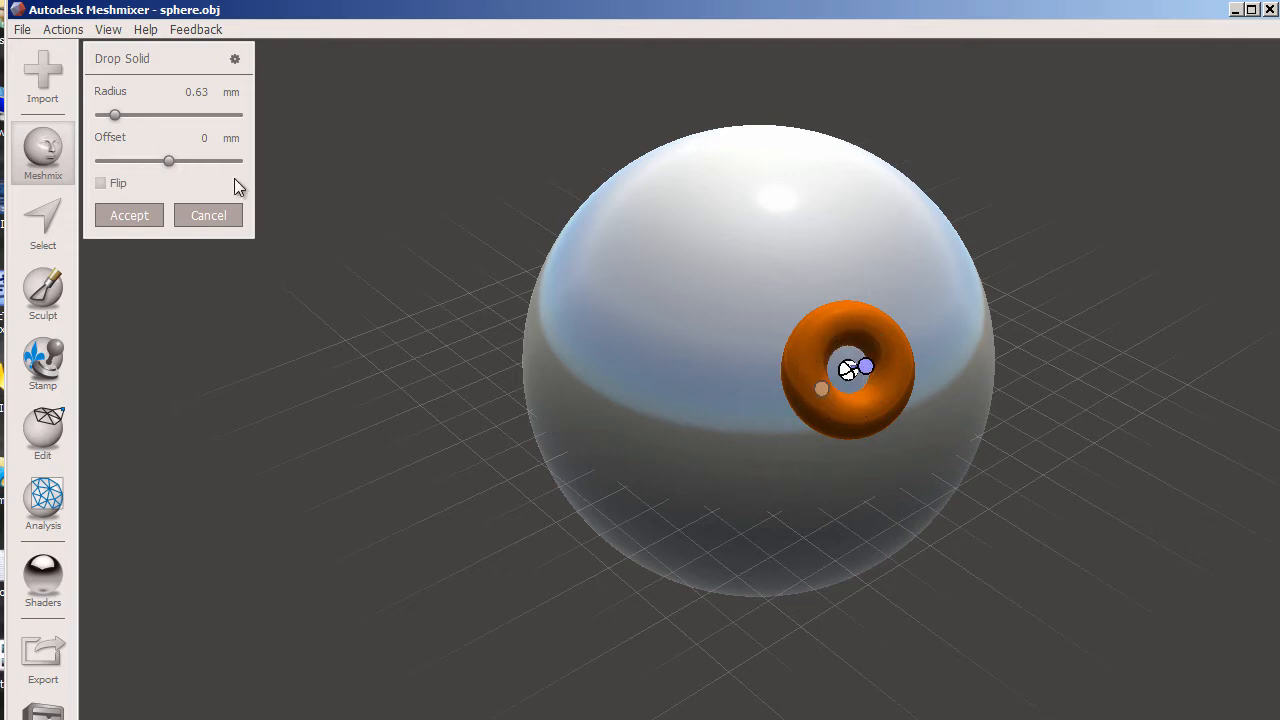
Set the dropped torus's radius to 1.74 mm and its offset to -1.04 mm so it sinks into the sphere.
mouse_move(116, 120)
left_mouse_down()
mouse_move(170, 117)
mouse_move(139, 117)
left_mouse_up()
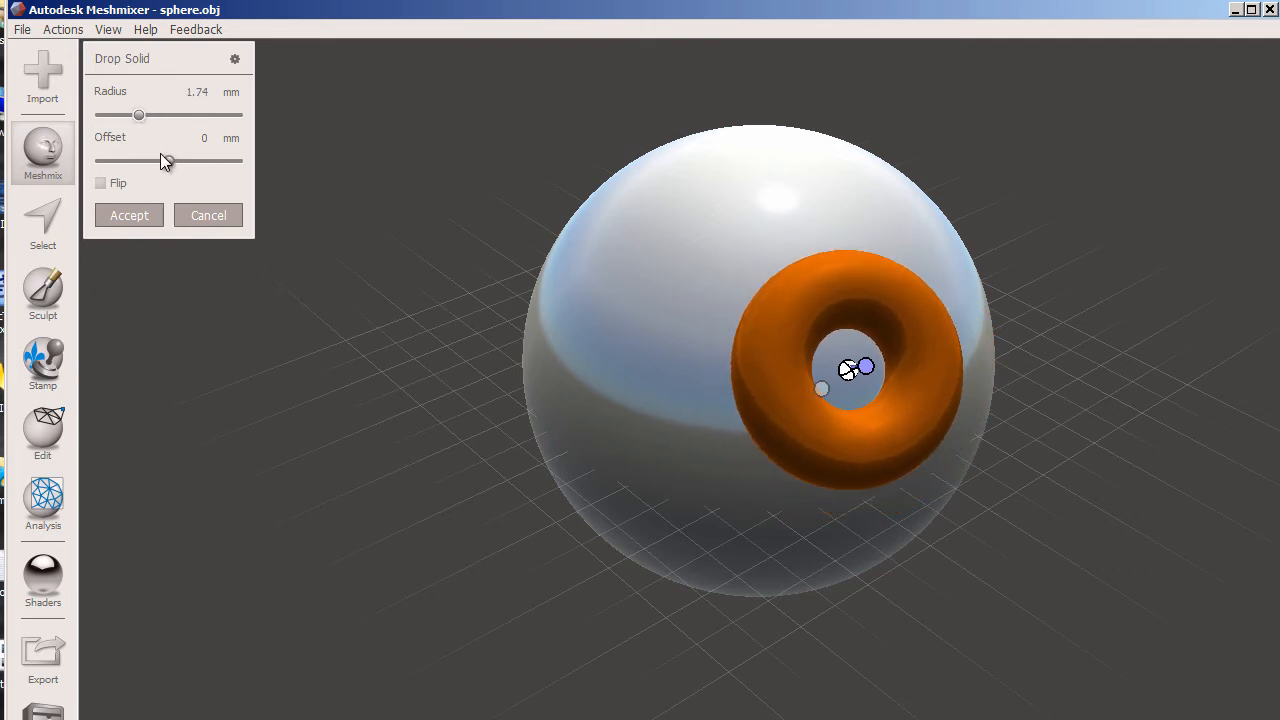
mouse_move(169, 161)
left_mouse_down()
mouse_move(136, 160)
mouse_move(191, 165)
mouse_move(145, 162)
mouse_move(160, 170)
left_mouse_up()
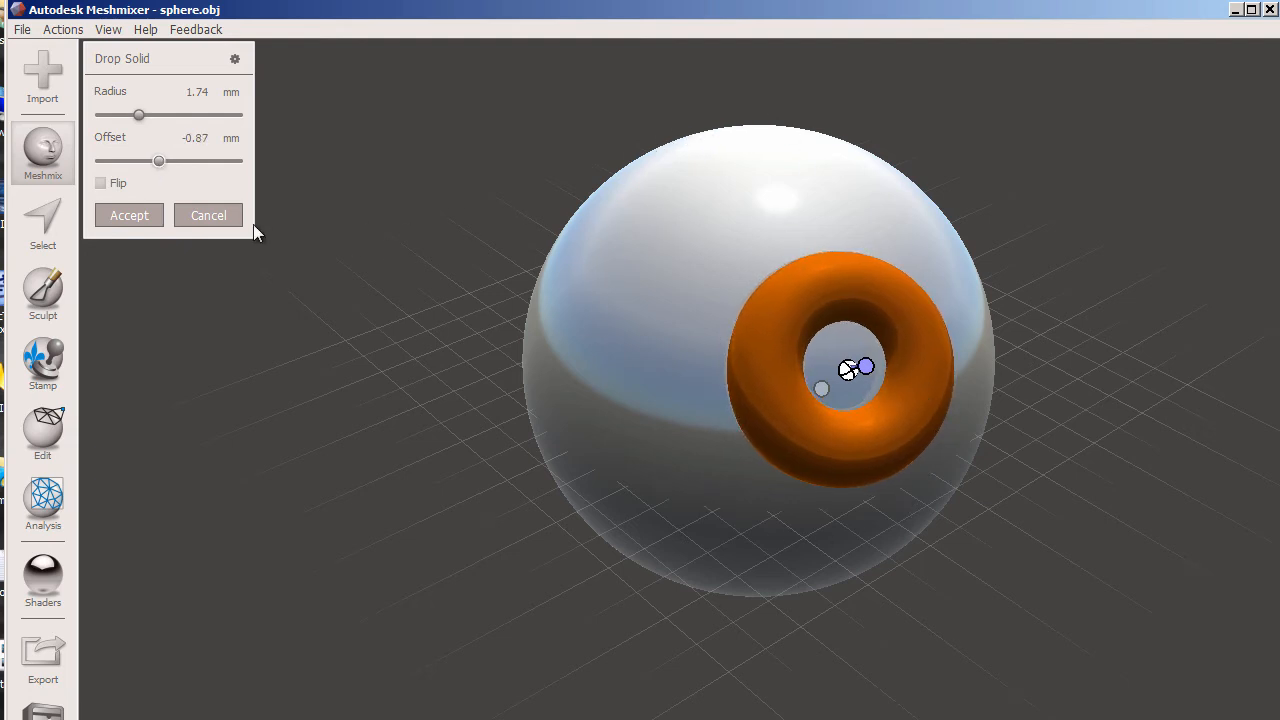
mouse_move(163, 168)
left_mouse_down()
mouse_move(151, 166)
mouse_move(176, 172)
mouse_move(131, 166)
mouse_move(157, 168)
left_mouse_up()
right_click_drag(475, 344, 434, 340)
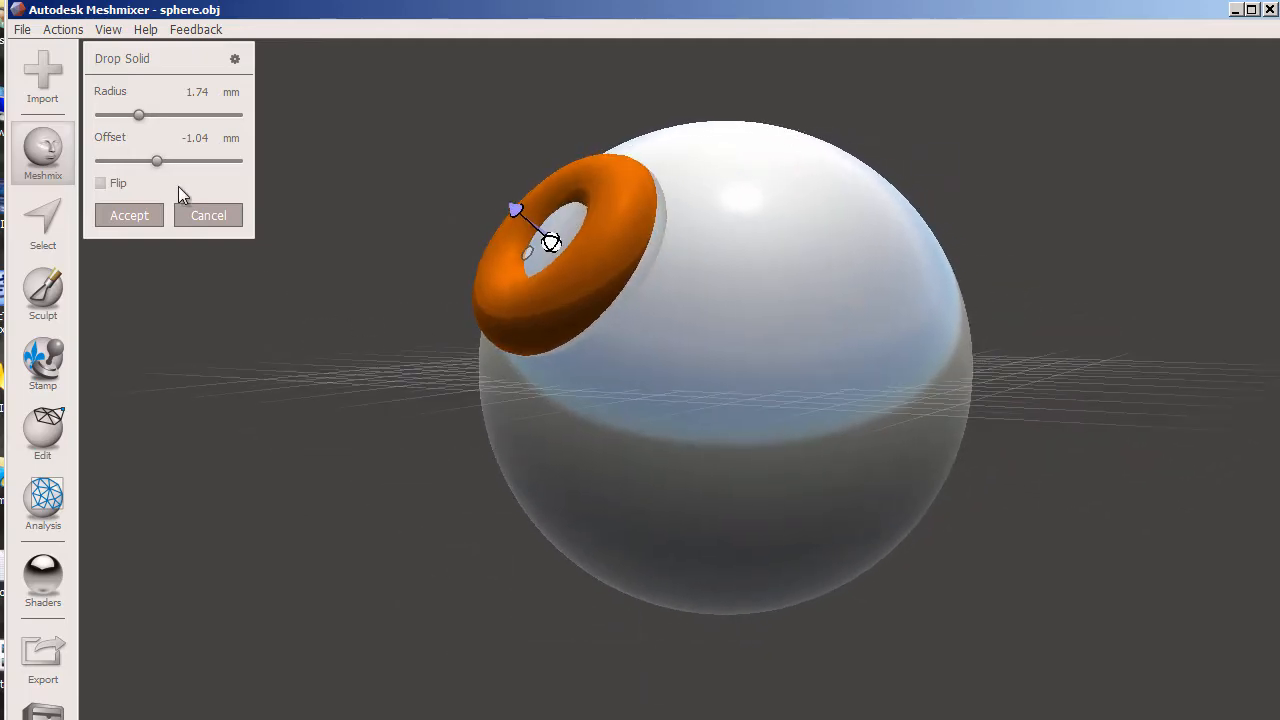
Enlarge the dropped torus to a 2.43 mm radius and sink it deeper with an offset of -2.26 mm.
left_click_drag(157, 162, 160, 170)
right_click_drag(567, 371, 654, 413)
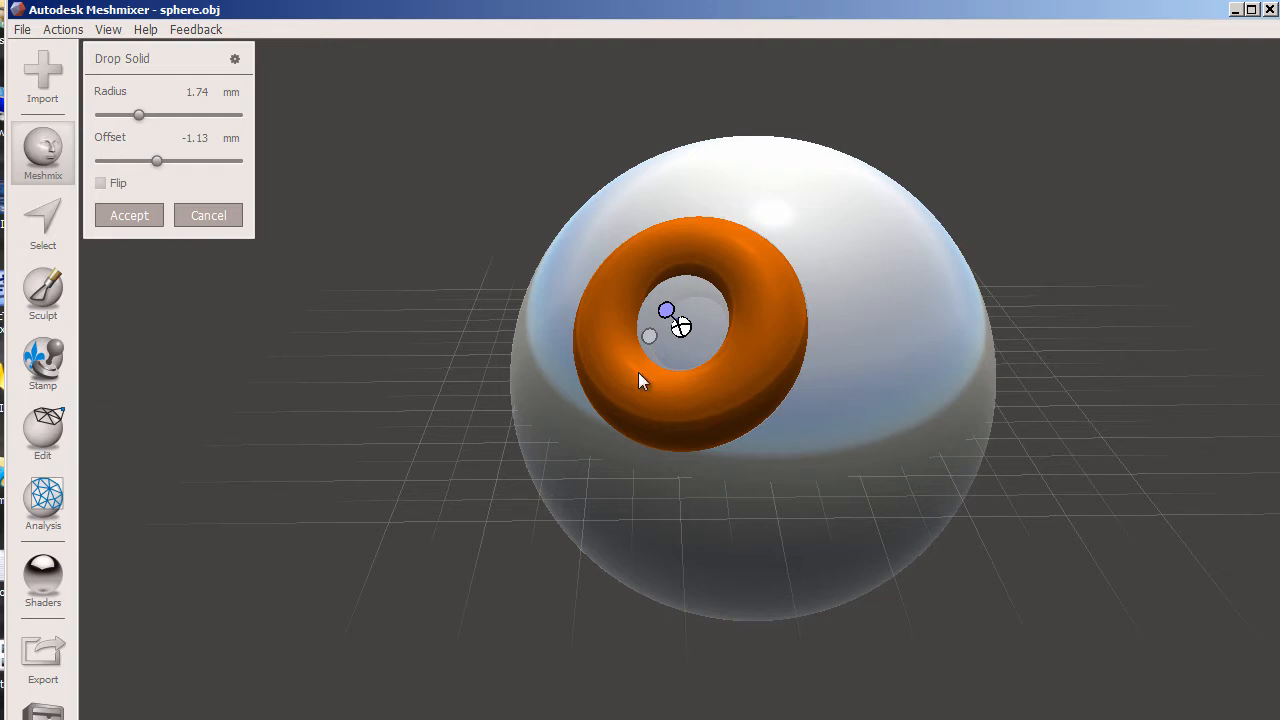
left_click(148, 161)
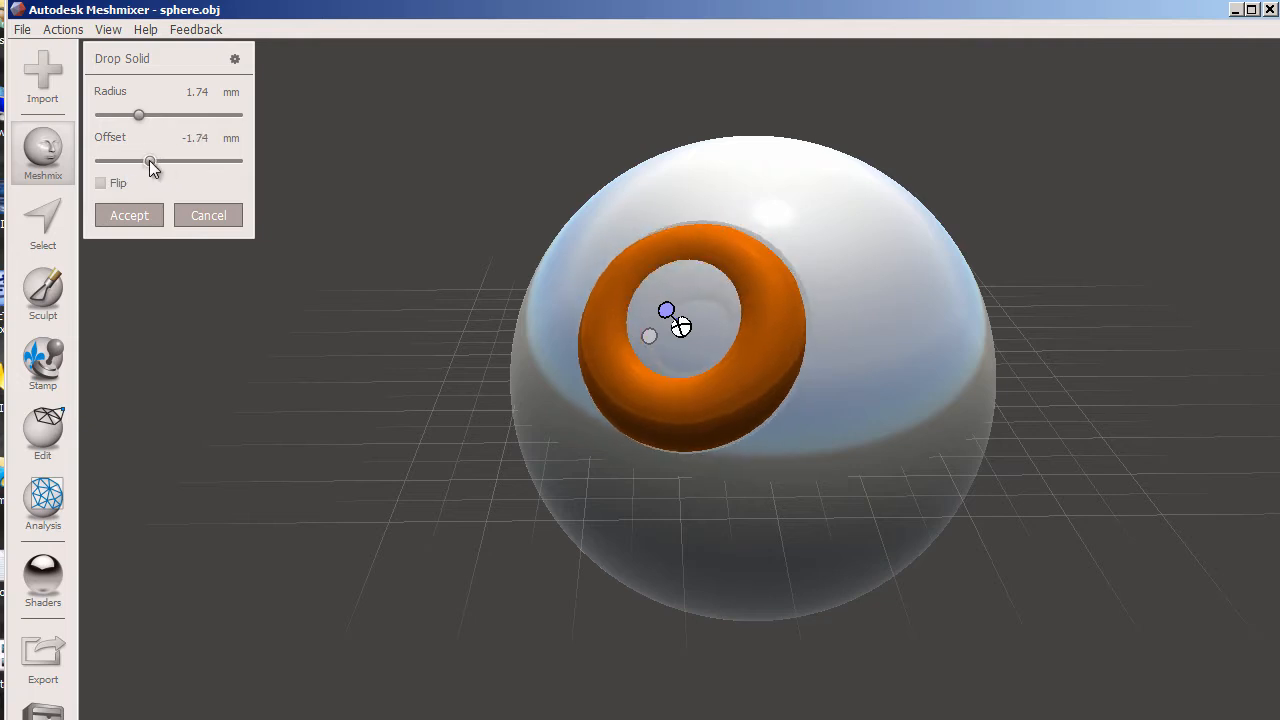
left_click_drag(138, 115, 155, 115)
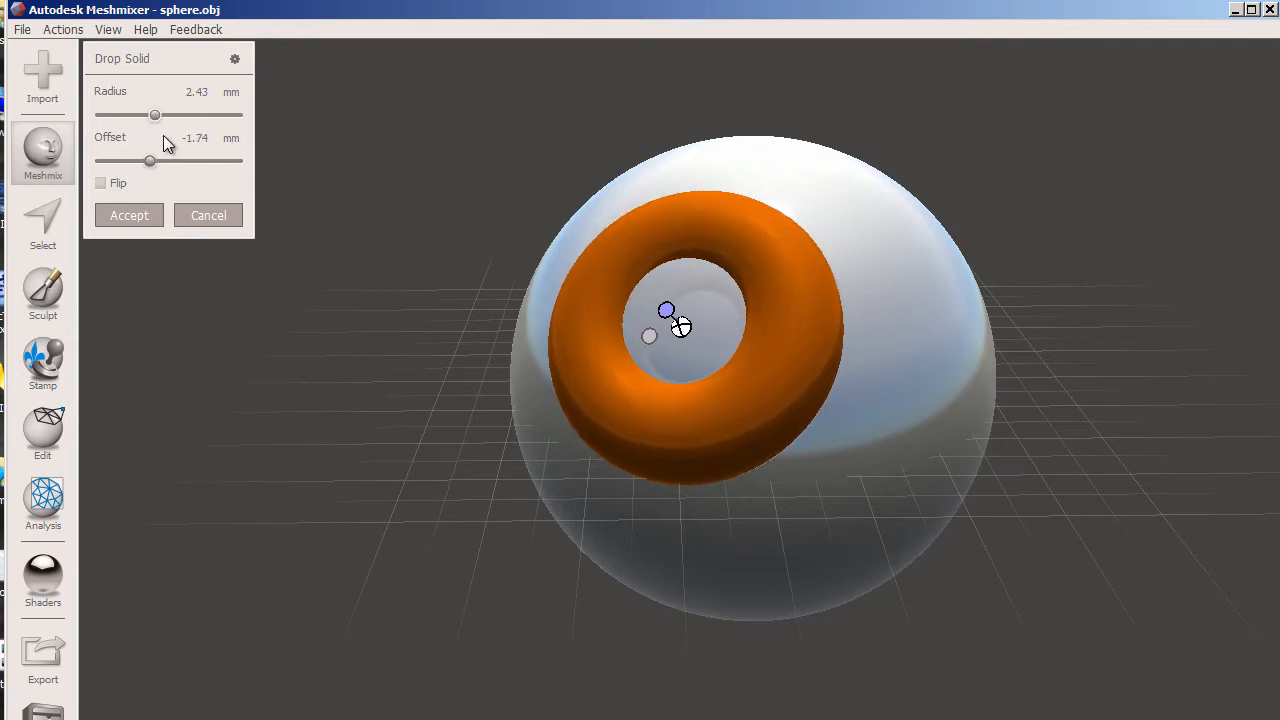
left_click_drag(149, 163, 143, 163)
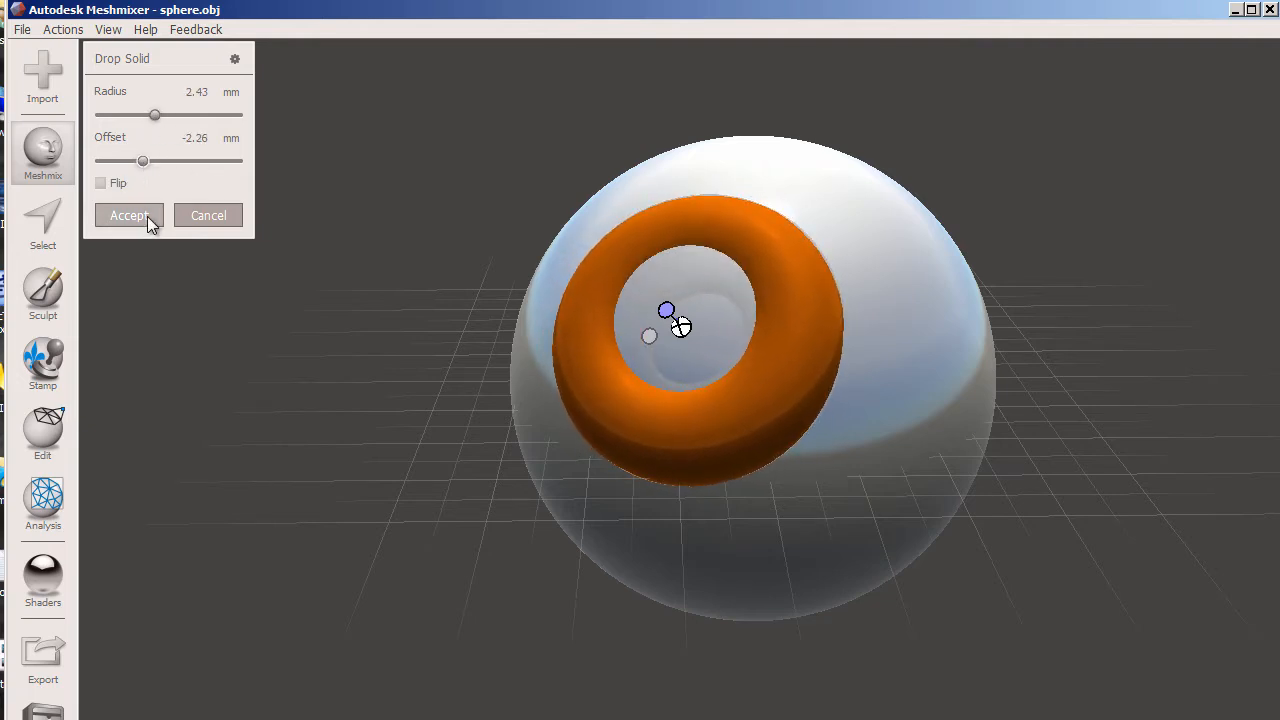
Tilt the torus slightly relative to the sphere's surface and accept its placement.
right_click_drag(657, 303, 560, 305)
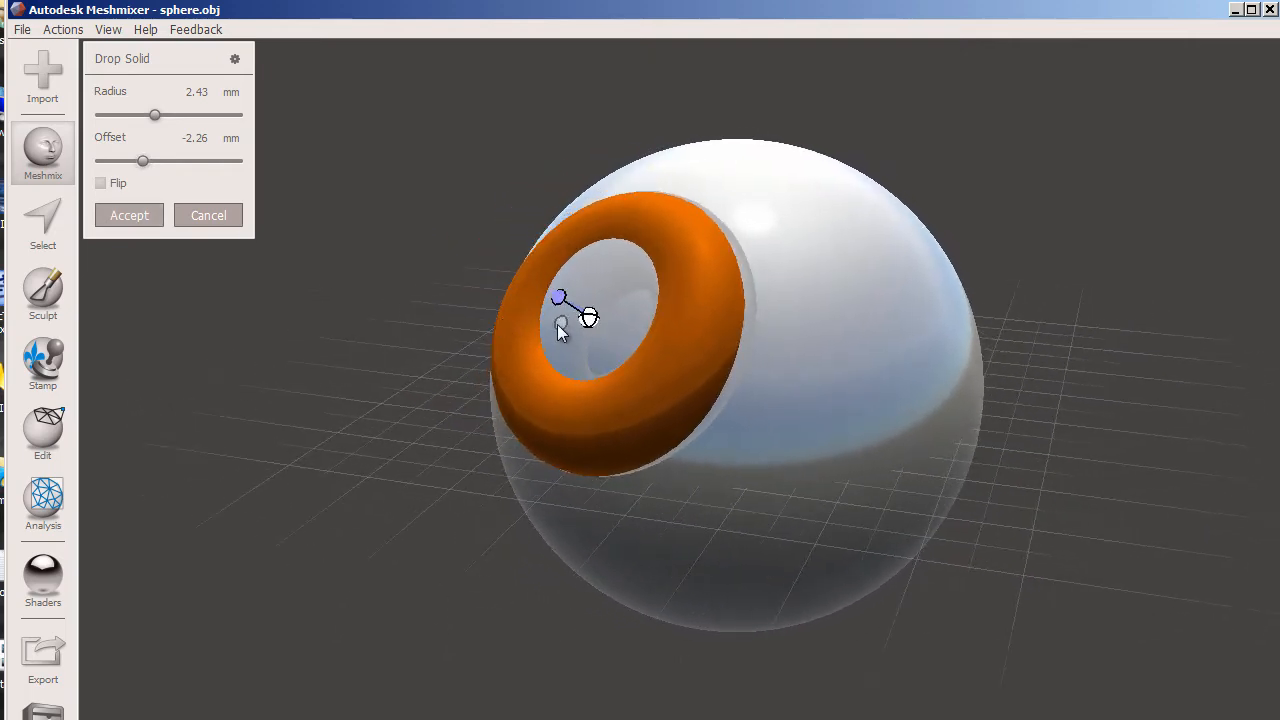
mouse_move(558, 297)
left_mouse_down()
mouse_move(557, 314)
mouse_move(560, 282)
mouse_move(537, 300)
mouse_move(565, 302)
left_mouse_up()
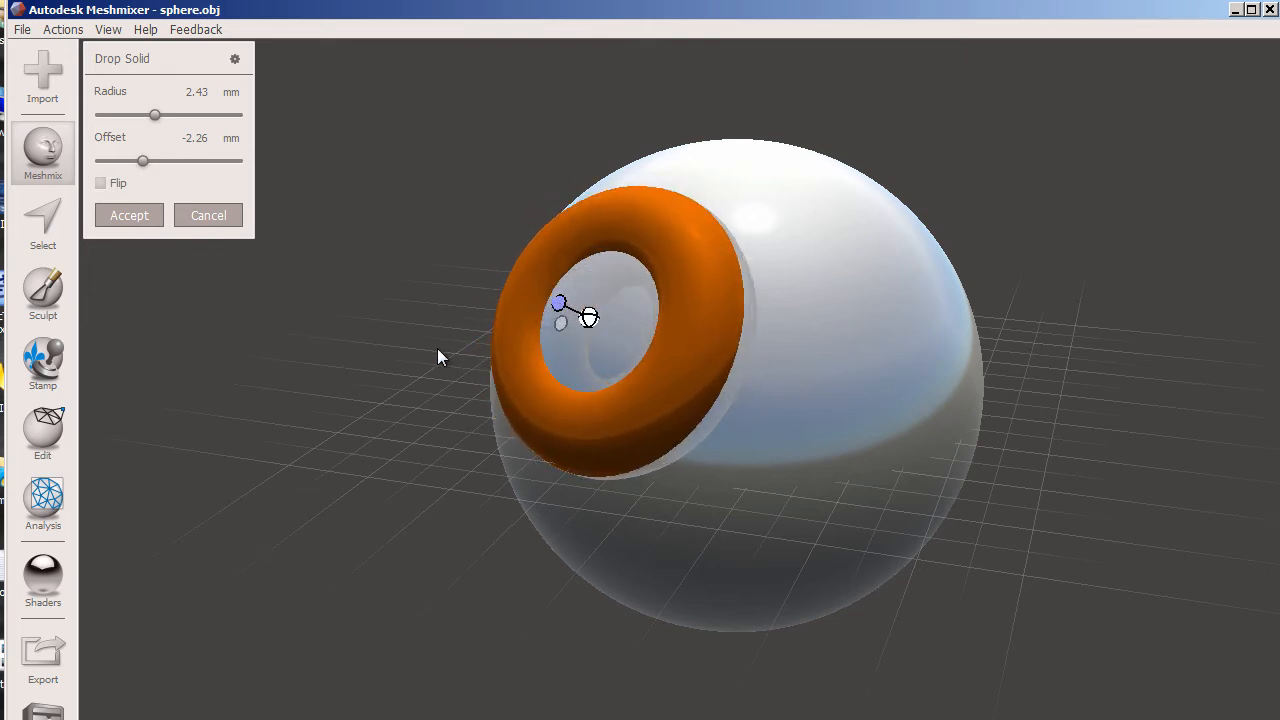
right_click_drag(440, 357, 418, 379)
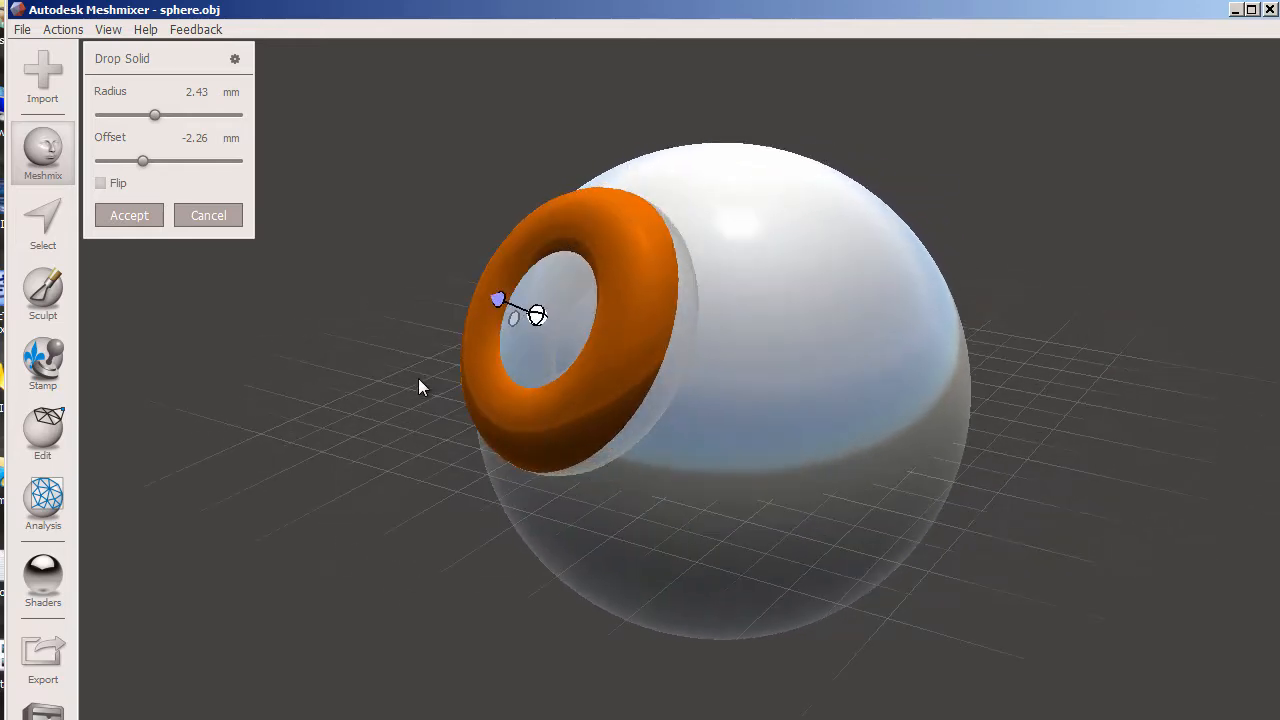
left_click(149, 225)
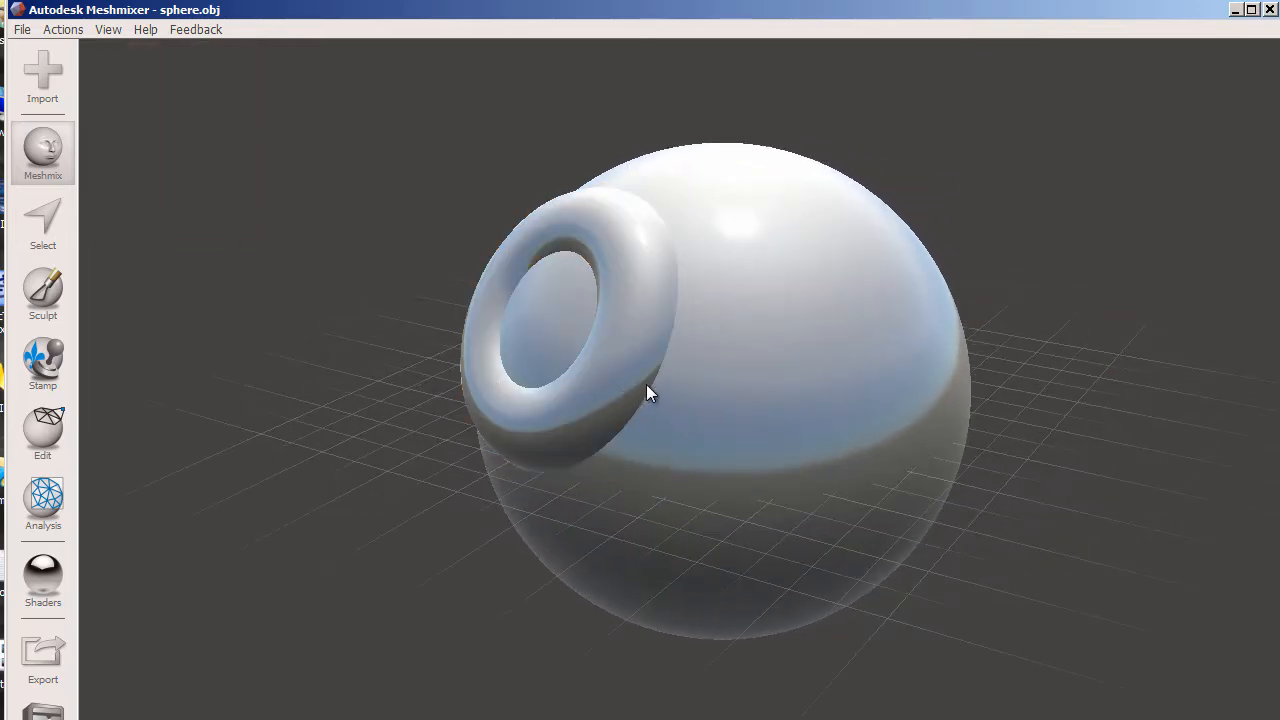
right_click_drag(714, 370, 573, 364)
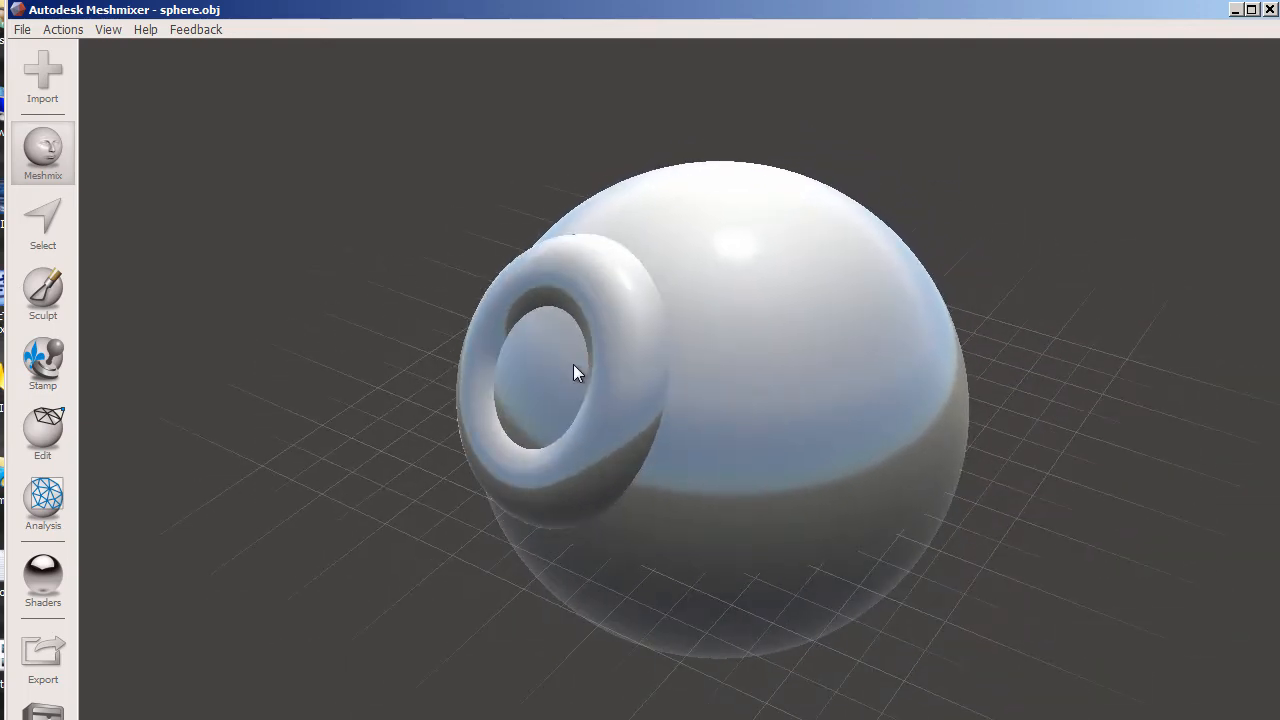
Drop a second torus primitive beside the first, set its radius to 2.04 mm, and shift it slightly up the sphere.
left_click(43, 152)
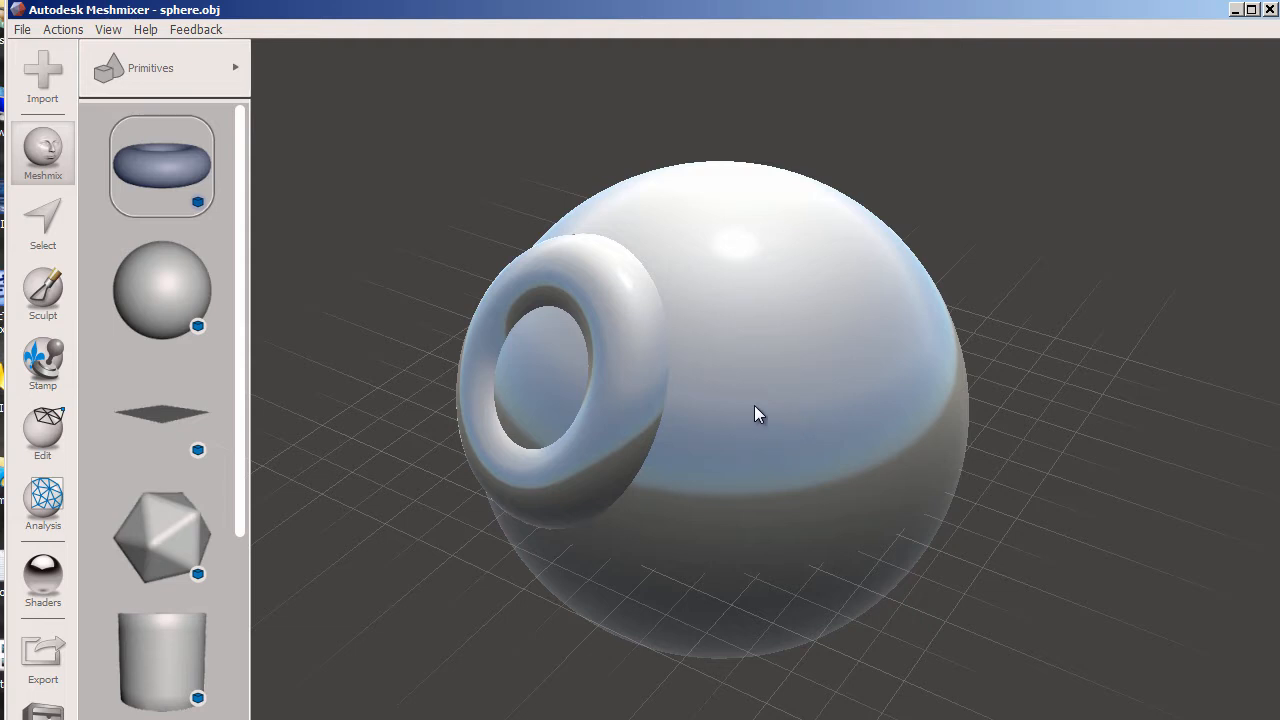
left_click_drag(790, 410, 805, 411)
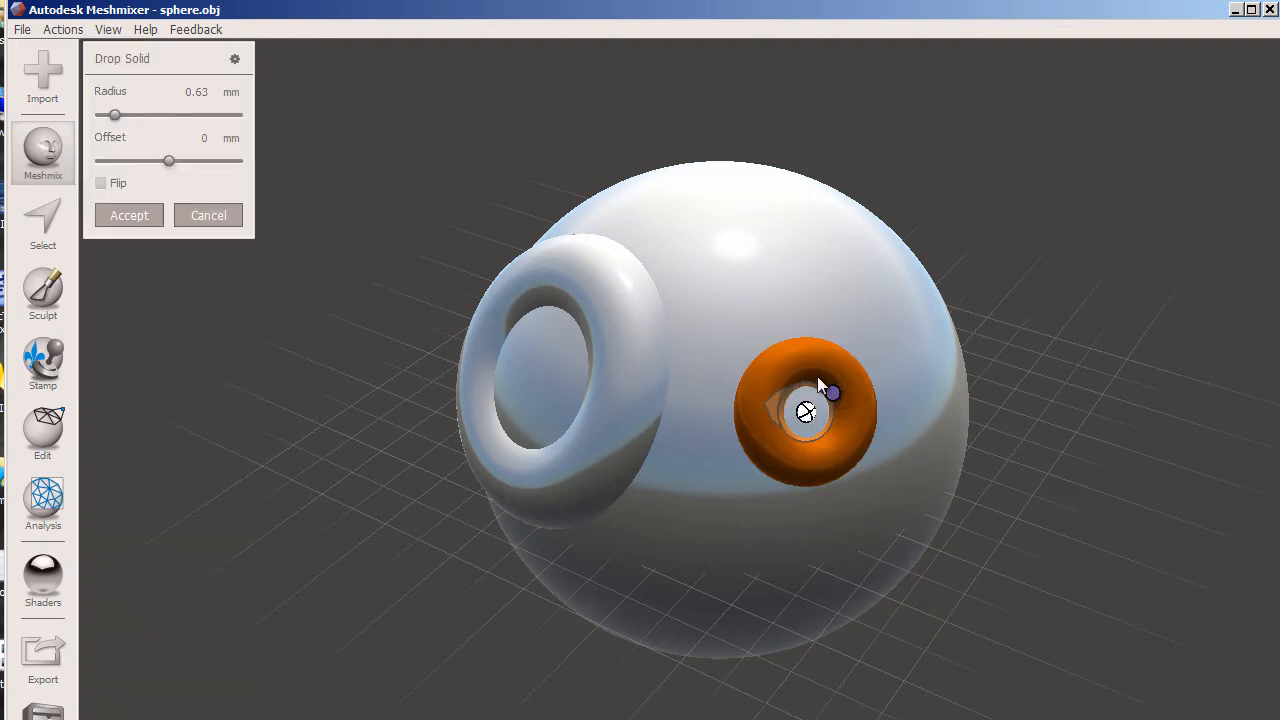
left_click_drag(118, 118, 148, 120)
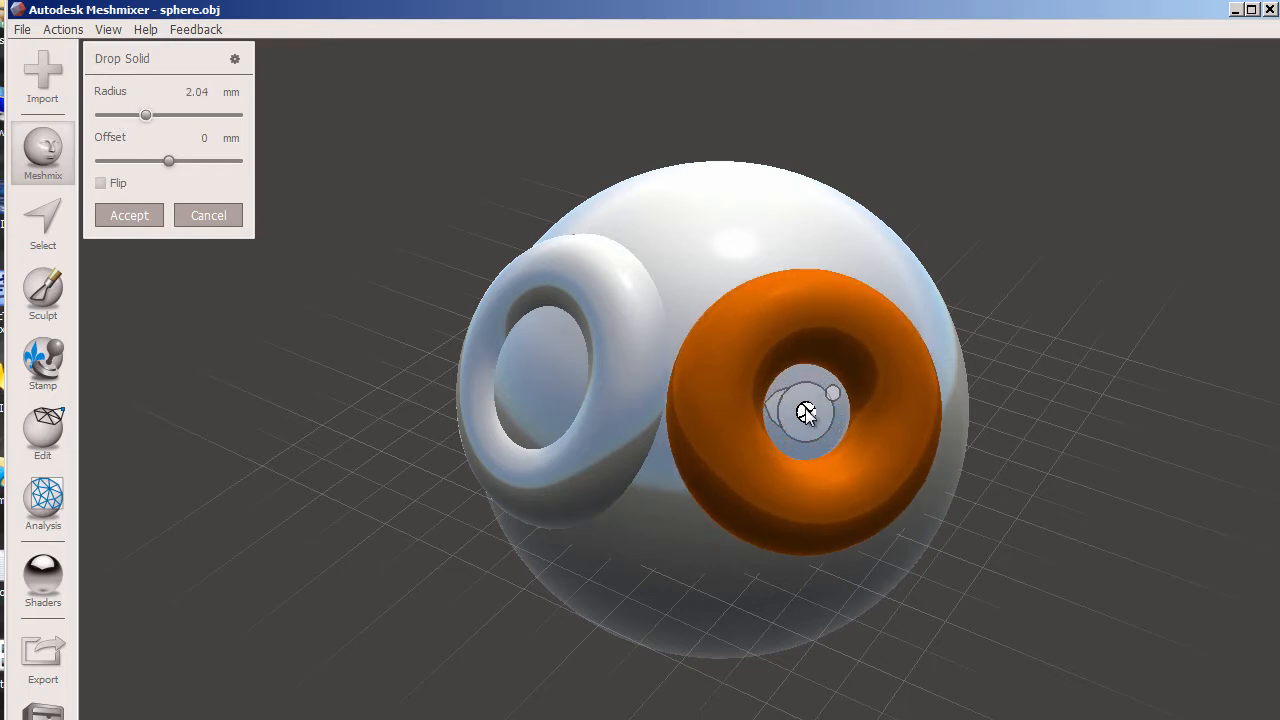
left_click_drag(808, 410, 823, 390)
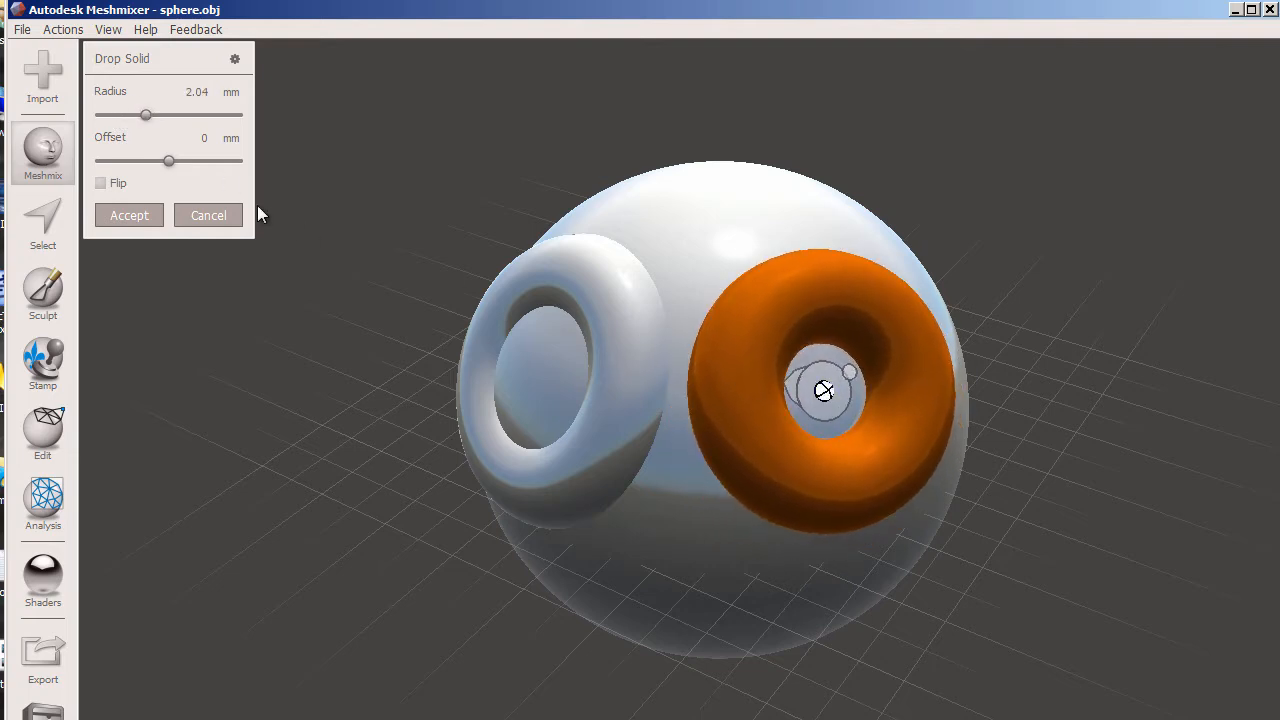
Set the second torus's radius to 2.21 mm and its offset to -2.43 mm to embed it in the sphere.
left_click_drag(170, 162, 152, 162)
right_click_drag(512, 356, 366, 398)
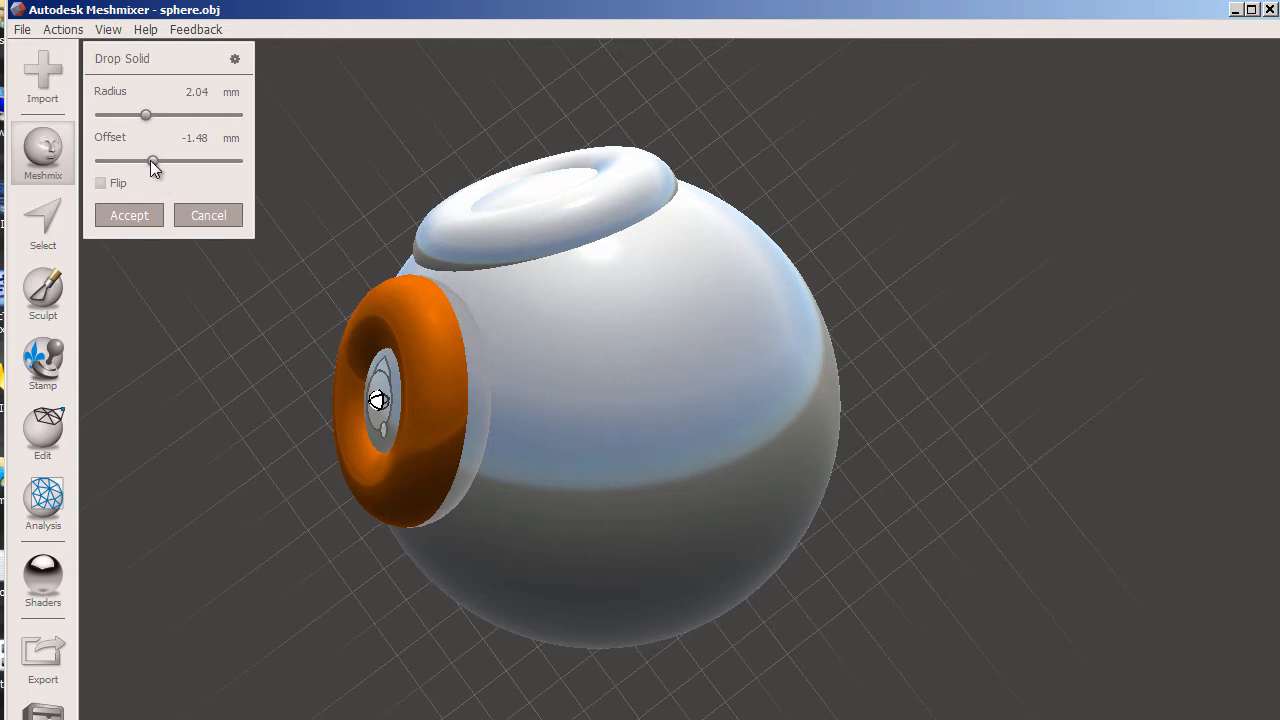
left_click_drag(153, 161, 148, 162)
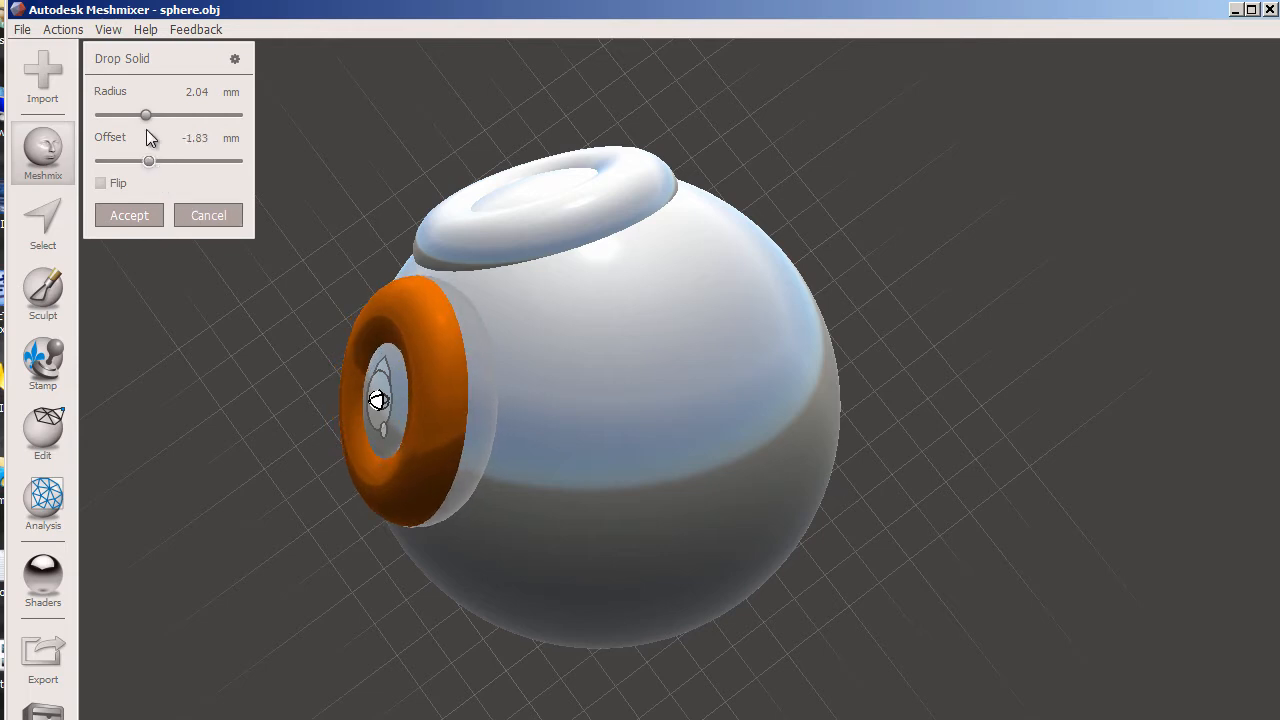
left_click_drag(146, 115, 150, 115)
mouse_move(149, 161)
left_mouse_down()
mouse_move(160, 162)
mouse_move(141, 160)
left_mouse_up()
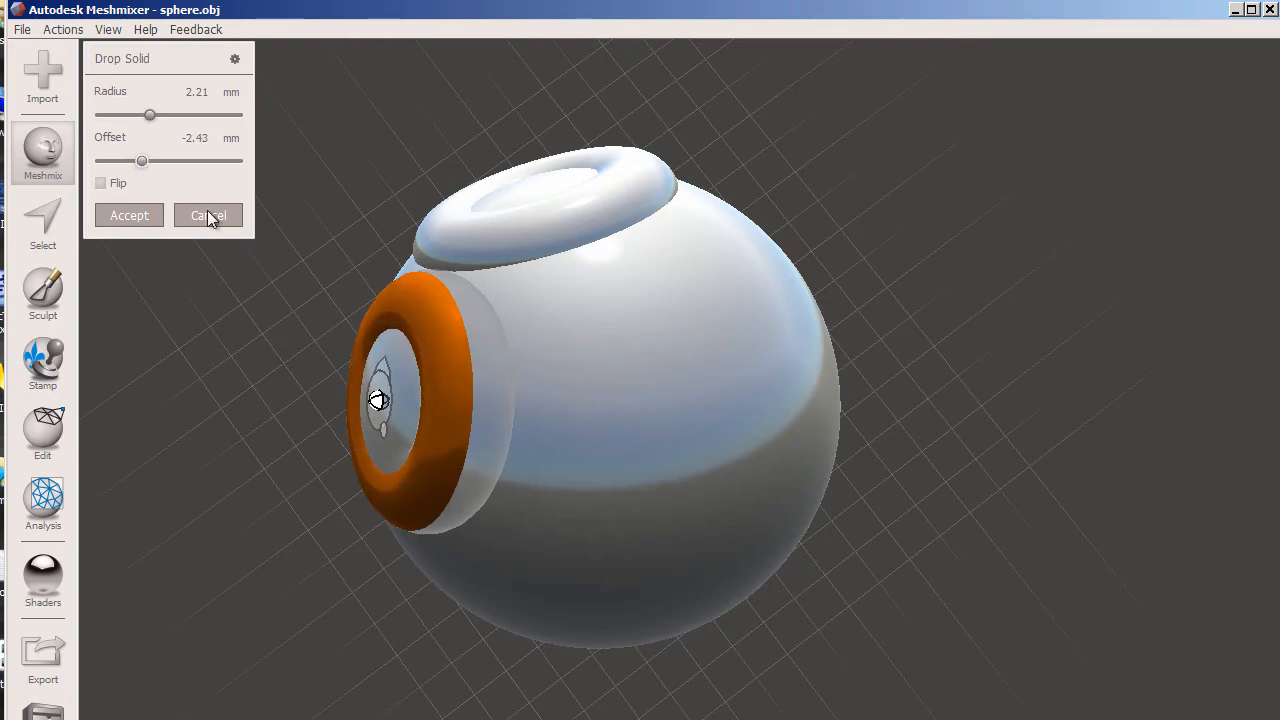
Tilt the second torus slightly to fit the sphere's surface and accept its placement.
right_click_drag(600, 390, 897, 285)
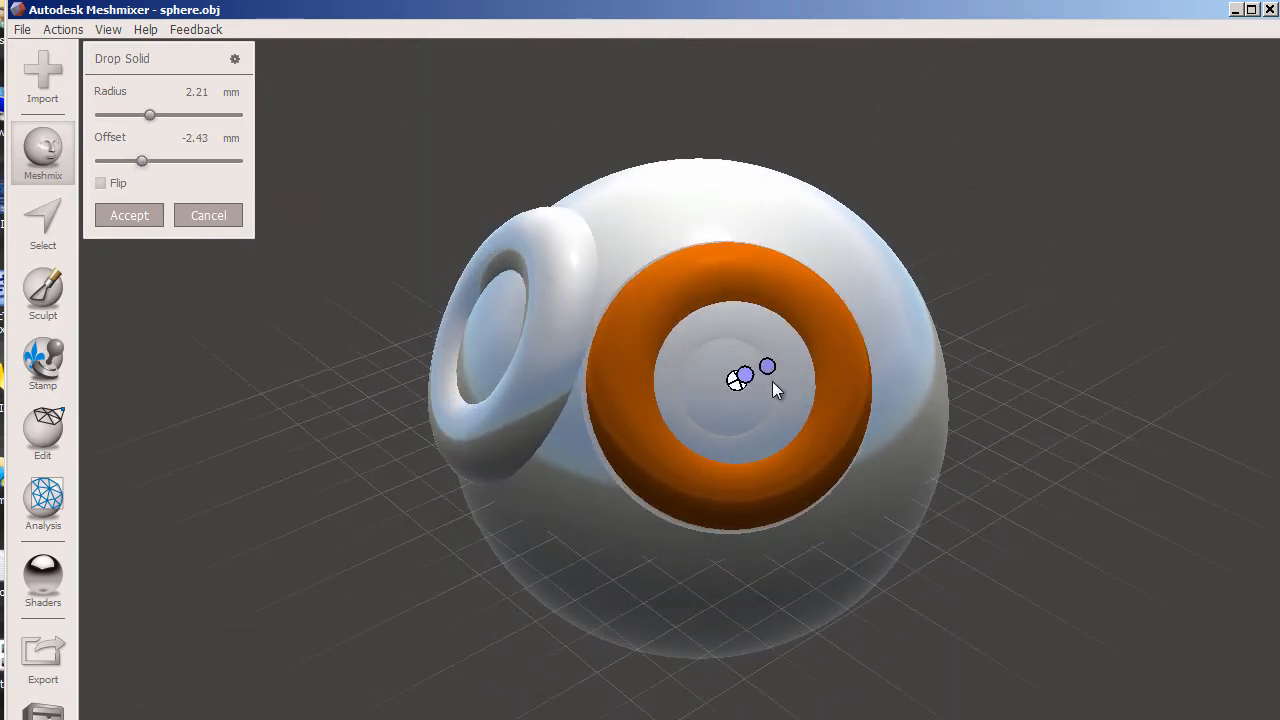
left_click_drag(746, 376, 744, 375)
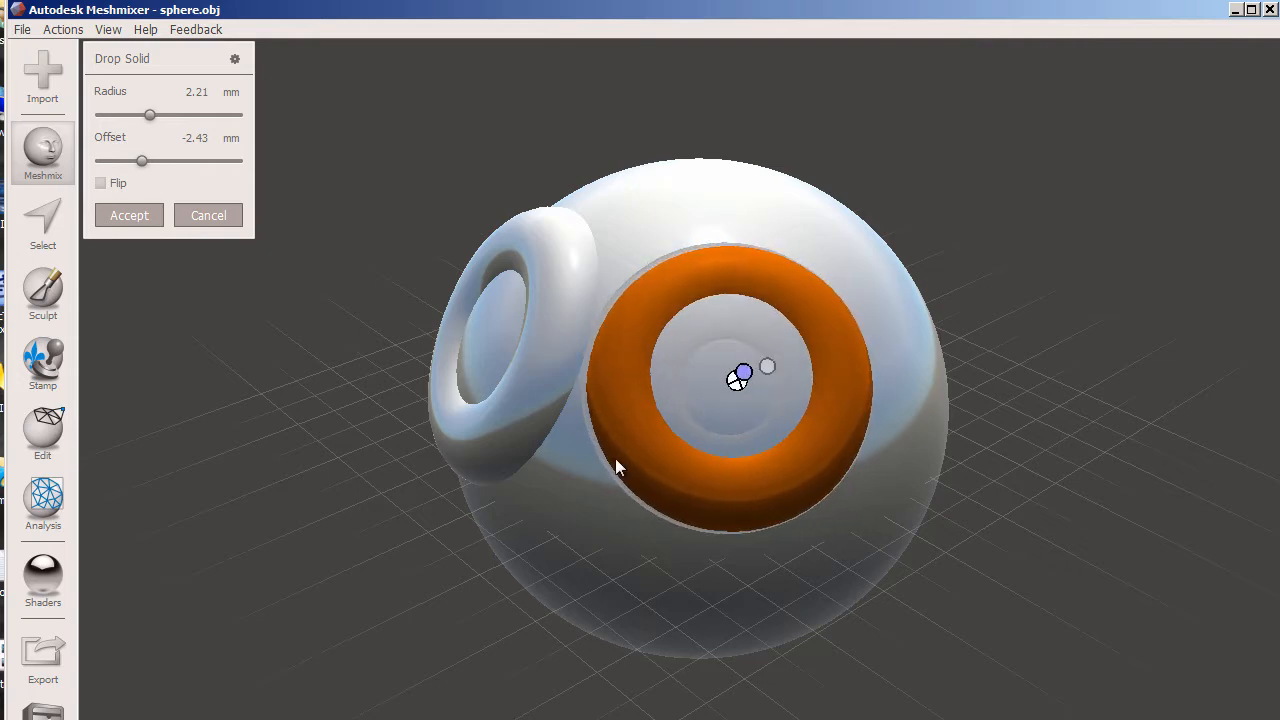
left_click(132, 215)
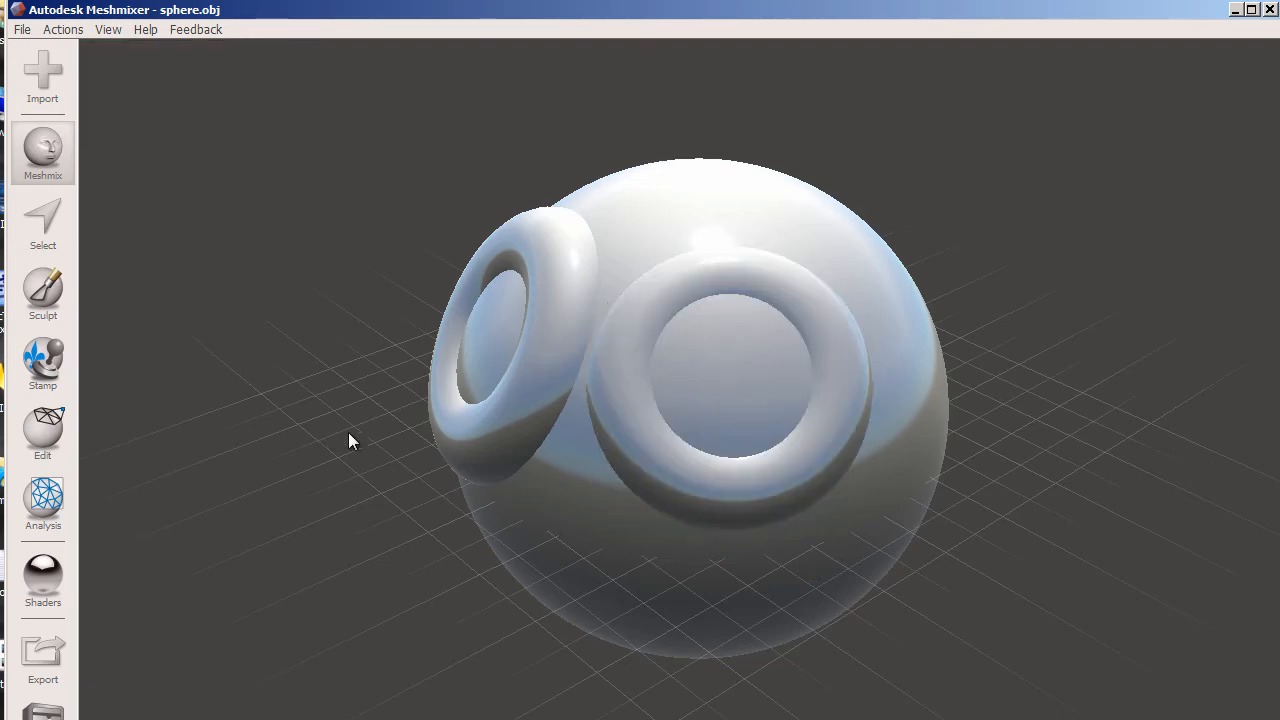
Drop a cylinder primitive below the two tori, with a radius of 0.06 mm and an offset of -1.04 mm.
right_click_drag(348, 432, 312, 424)
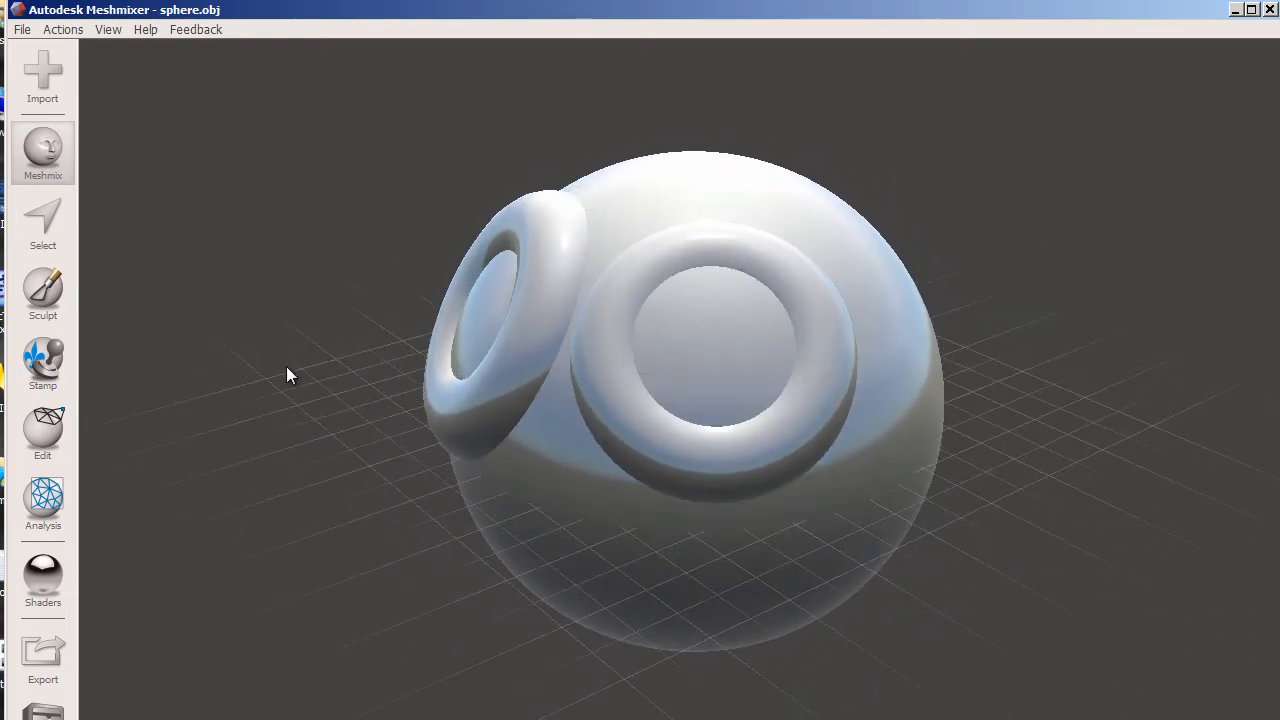
left_click(45, 160)
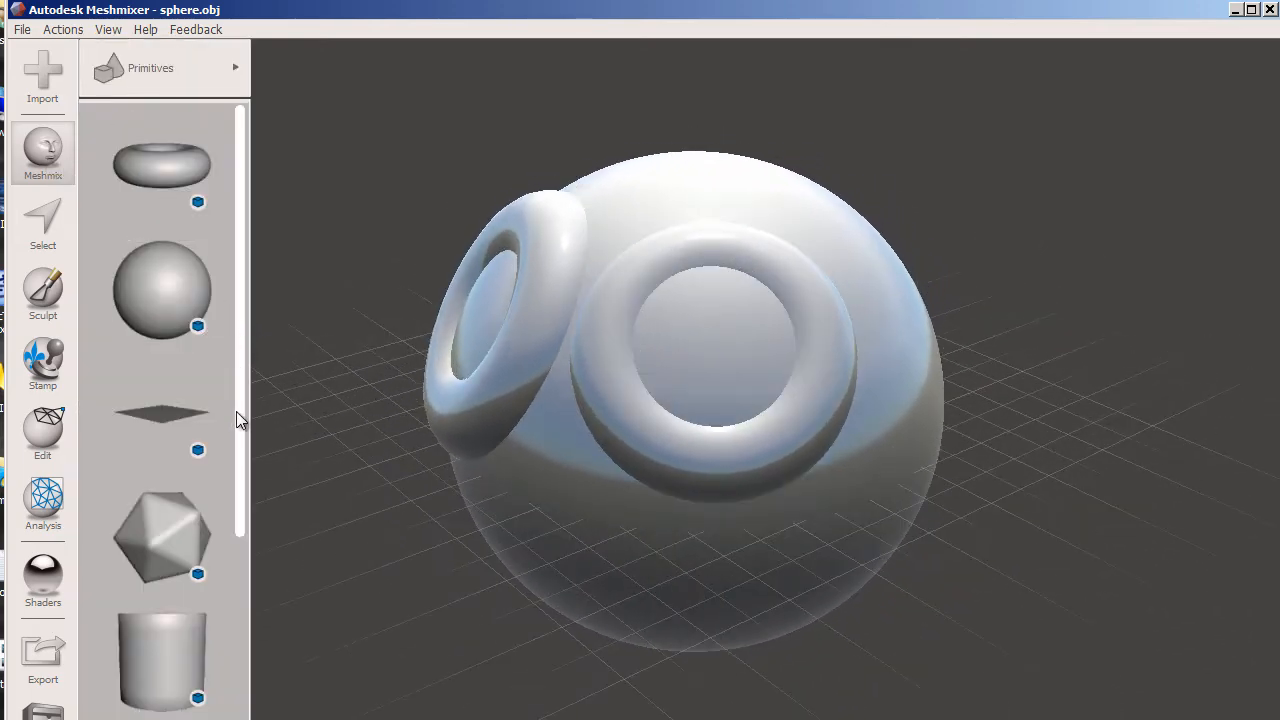
scroll(238, 420, "down", 5)
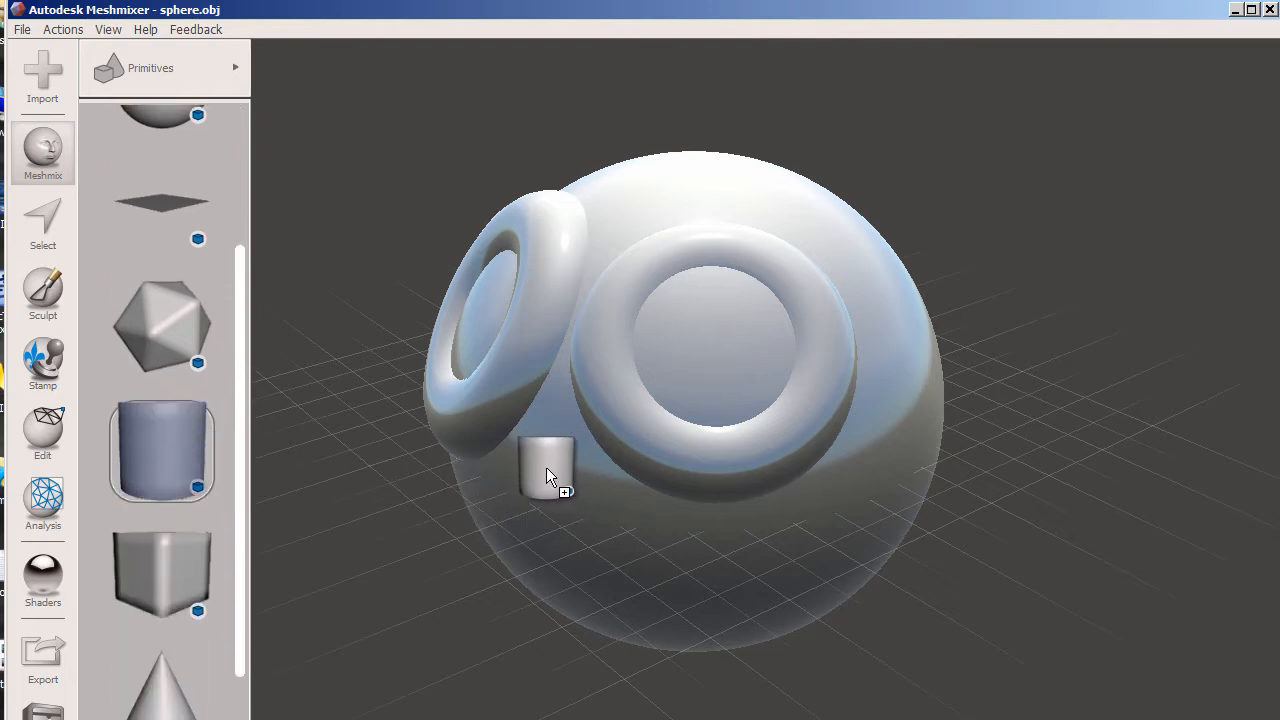
left_click_drag(546, 467, 547, 470)
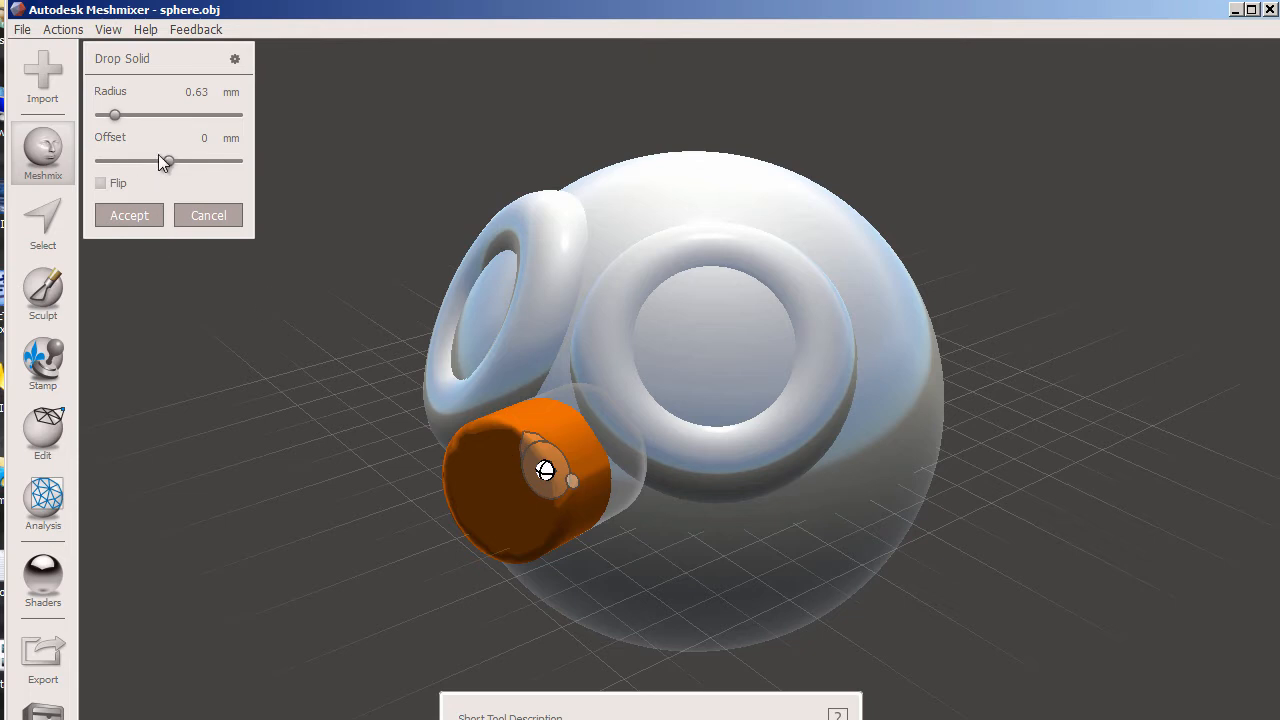
left_click_drag(116, 115, 100, 115)
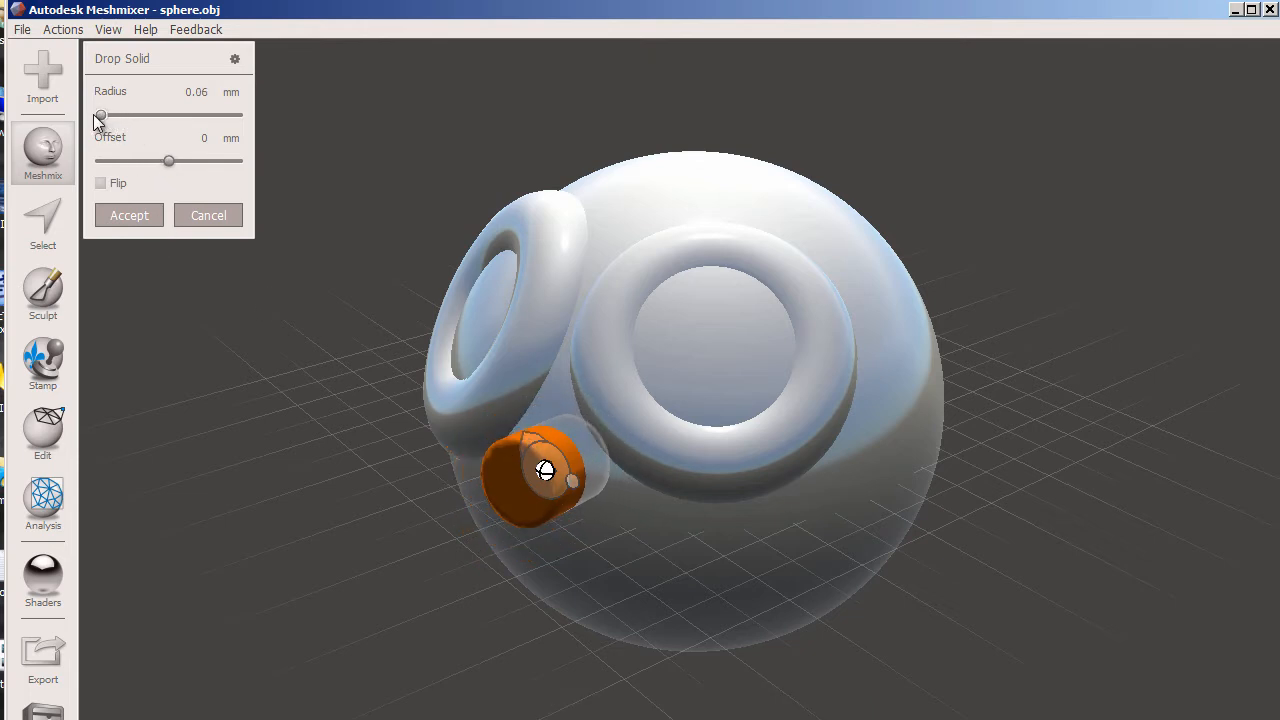
left_click_drag(167, 161, 157, 160)
Reposition the cylinder centrally below the two tori like a nose and accept its placement.
left_click_drag(541, 474, 536, 481)
right_click_drag(596, 534, 737, 531)
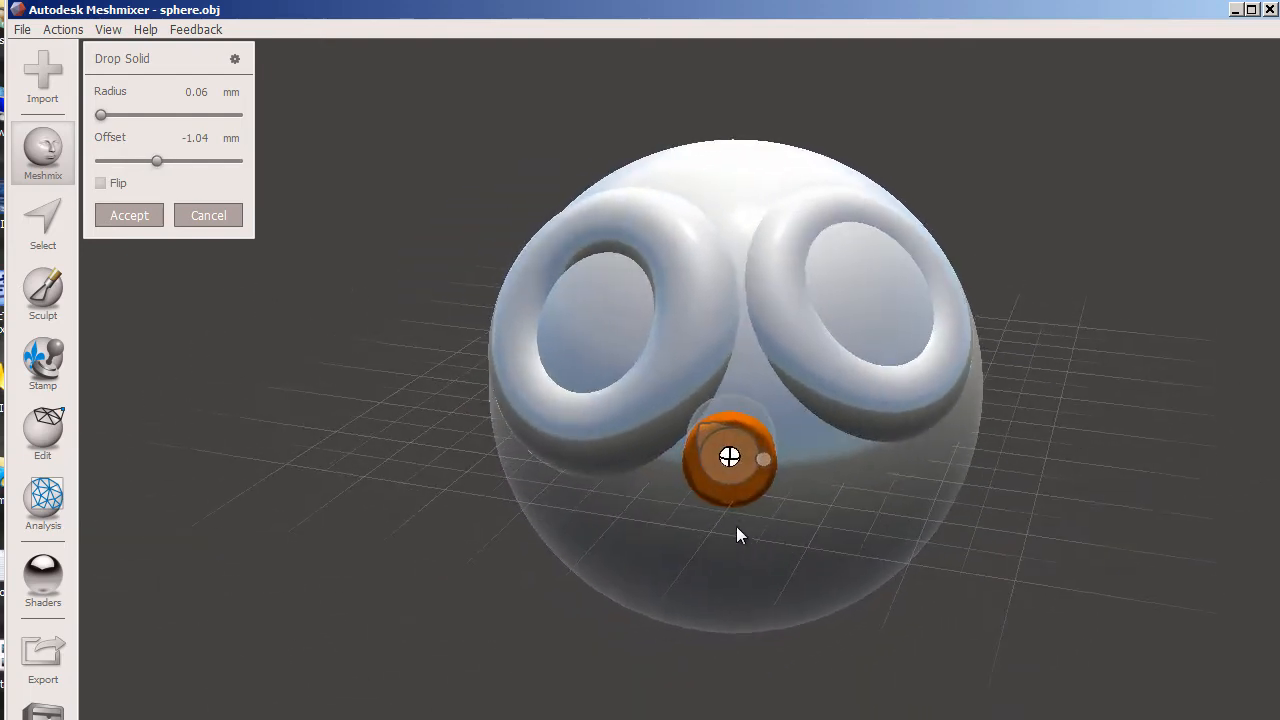
left_click_drag(750, 468, 760, 468)
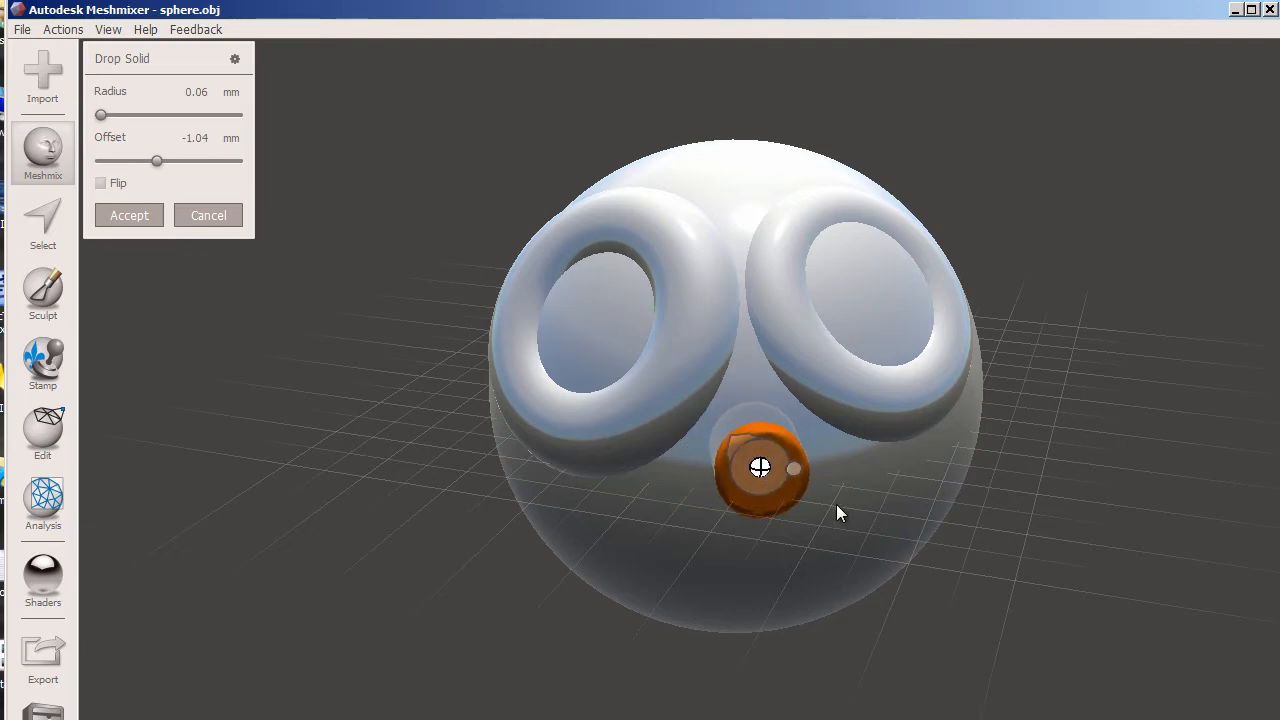
left_click(102, 215)
right_click_drag(580, 530, 617, 550)
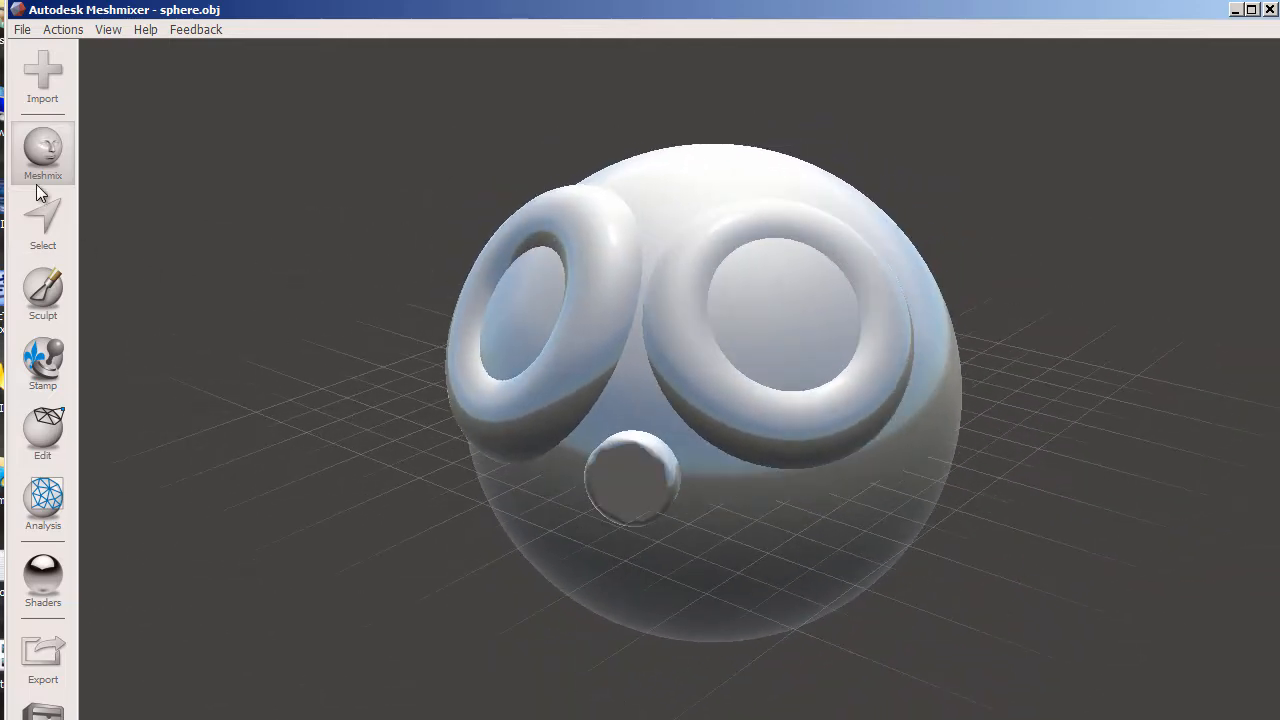
left_click(50, 150)
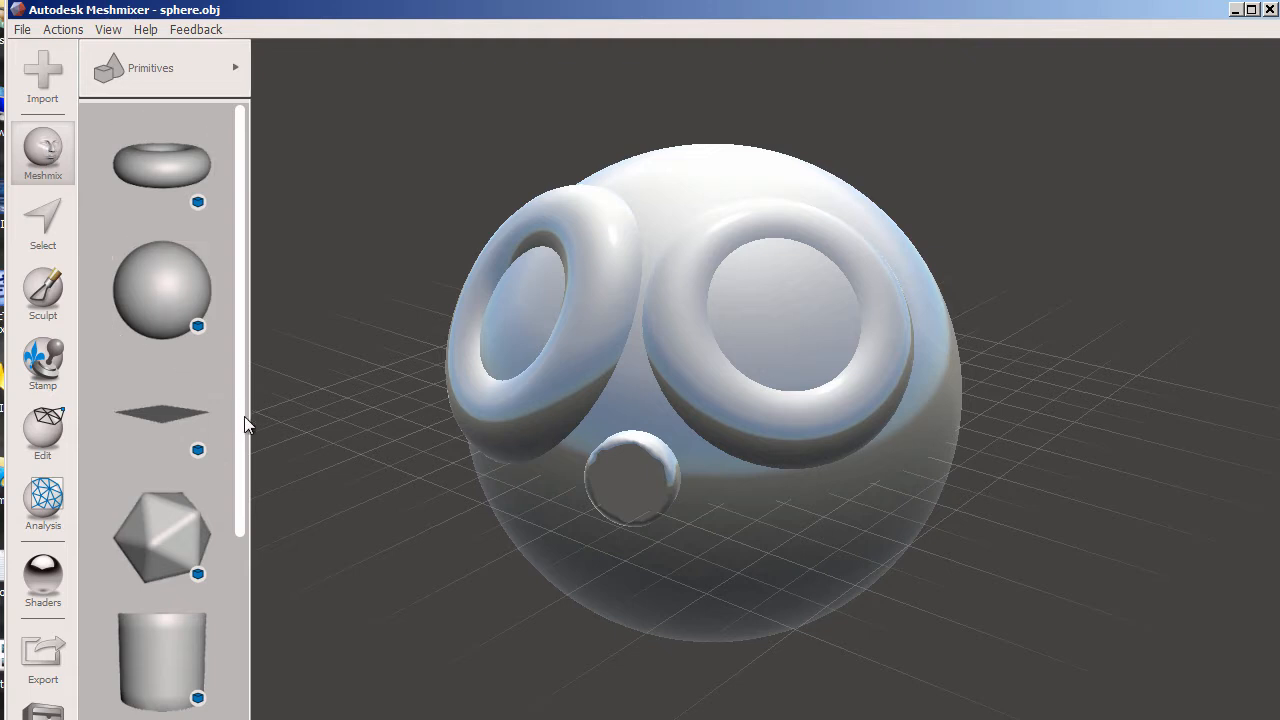
left_click_drag(238, 486, 231, 655)
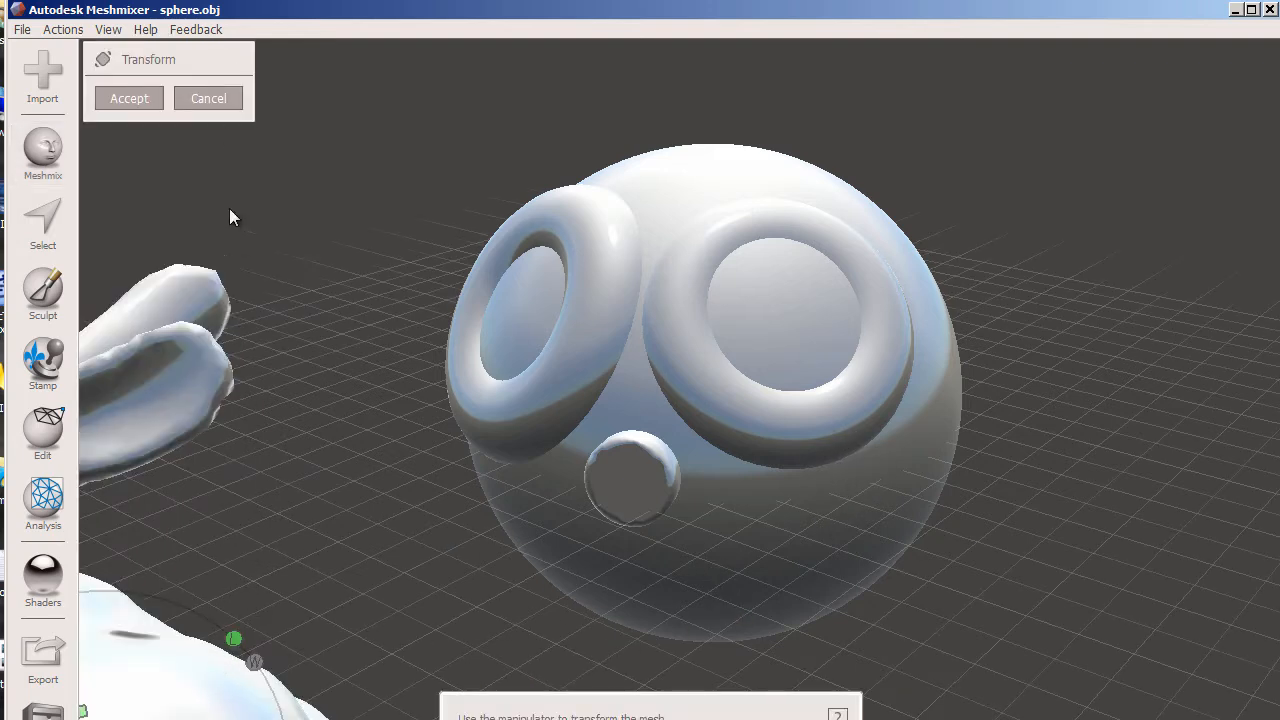
left_click(200, 94)
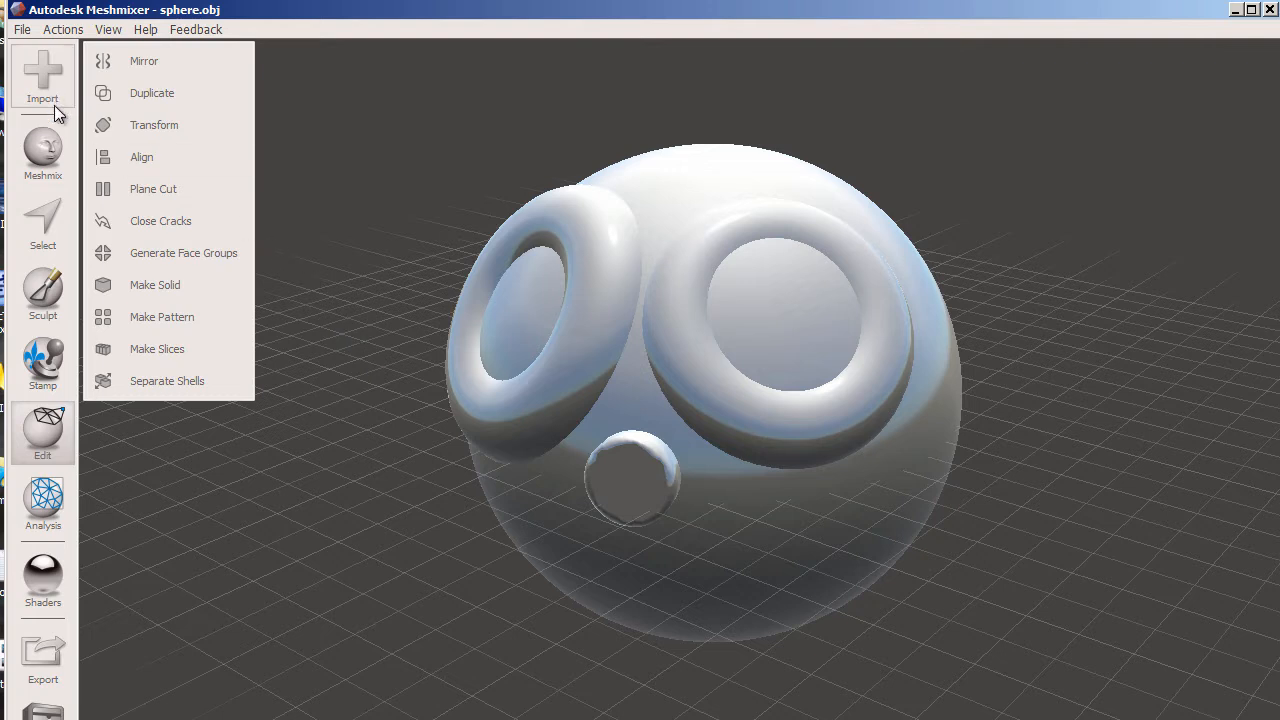
Try selecting faces on the lower part of the first torus with the Unwrap Brush, and undo the selection.
left_click(43, 225)
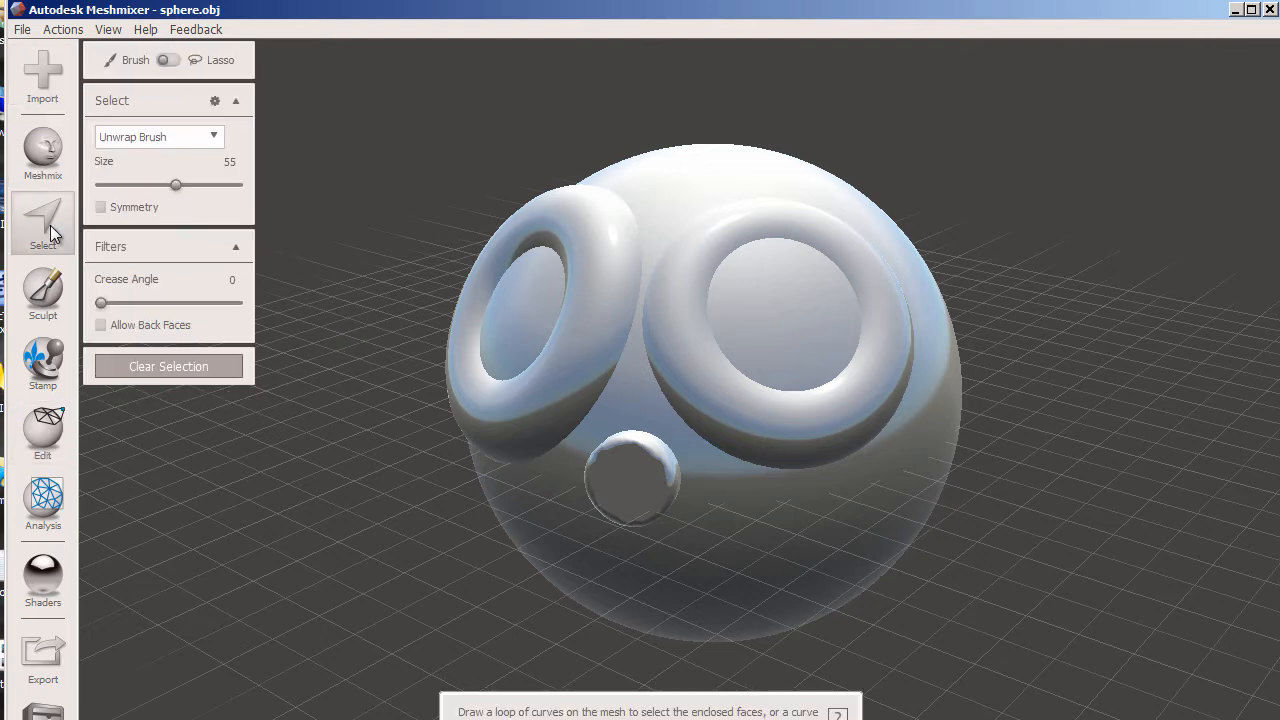
left_click(557, 394)
mouse_move(436, 381)
left_mouse_down()
mouse_move(507, 409)
mouse_move(576, 375)
mouse_move(452, 448)
mouse_move(422, 428)
left_mouse_up()
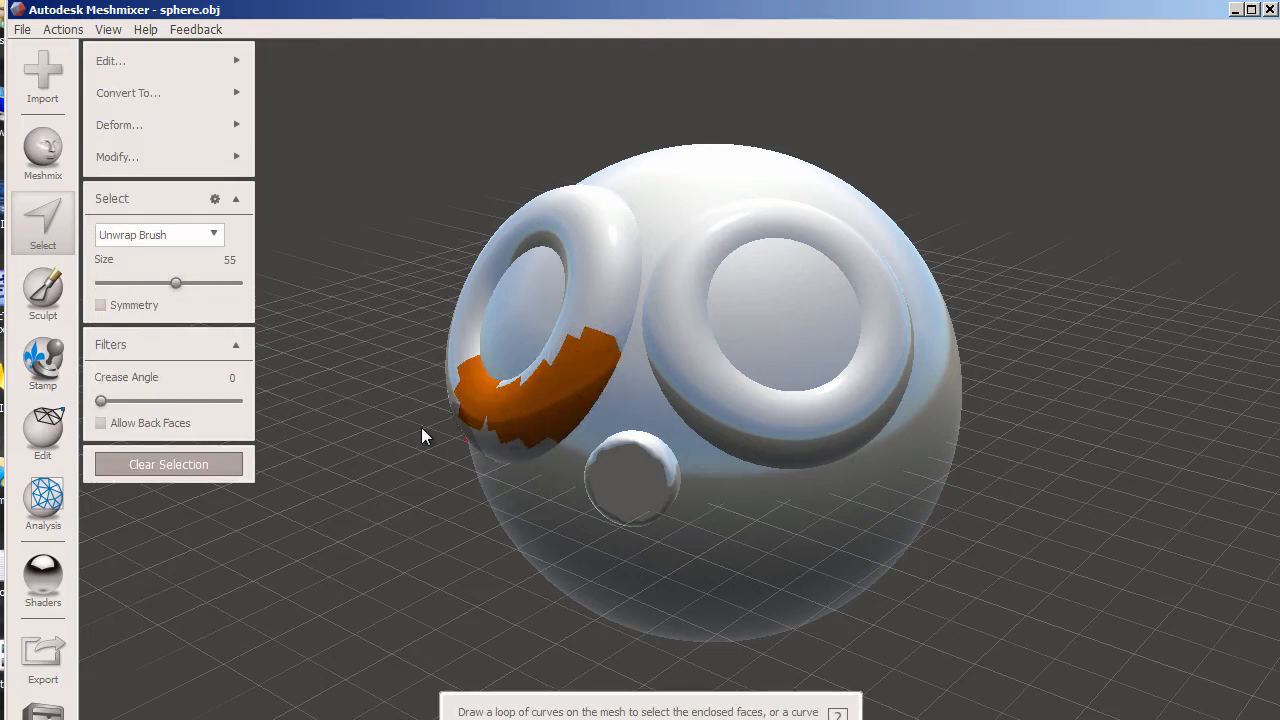
key("ctrl+z")
key("ctrl+z")
key("ctrl+z")
key("ctrl+z")
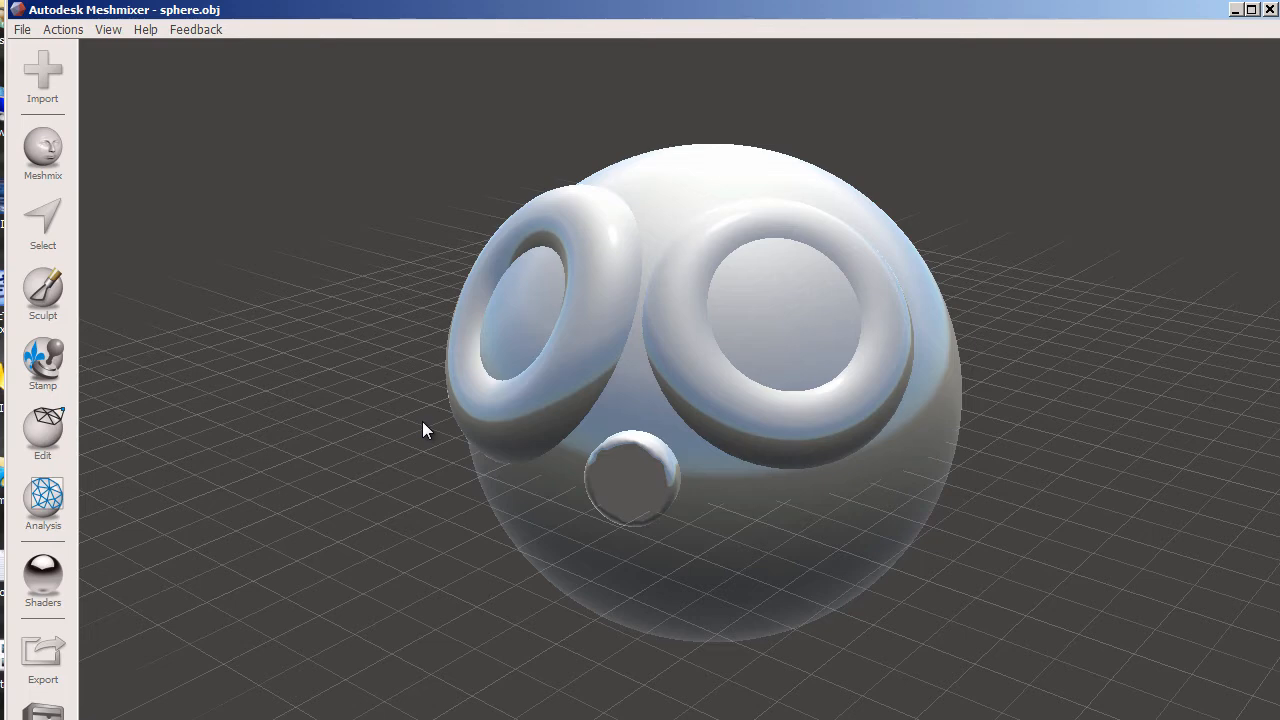
Start the Sculpt tool and compare the Surface and Volume brush modes, ending in Volume mode.
right_click_drag(417, 306, 397, 381)
middle_click_drag(397, 381, 416, 337)
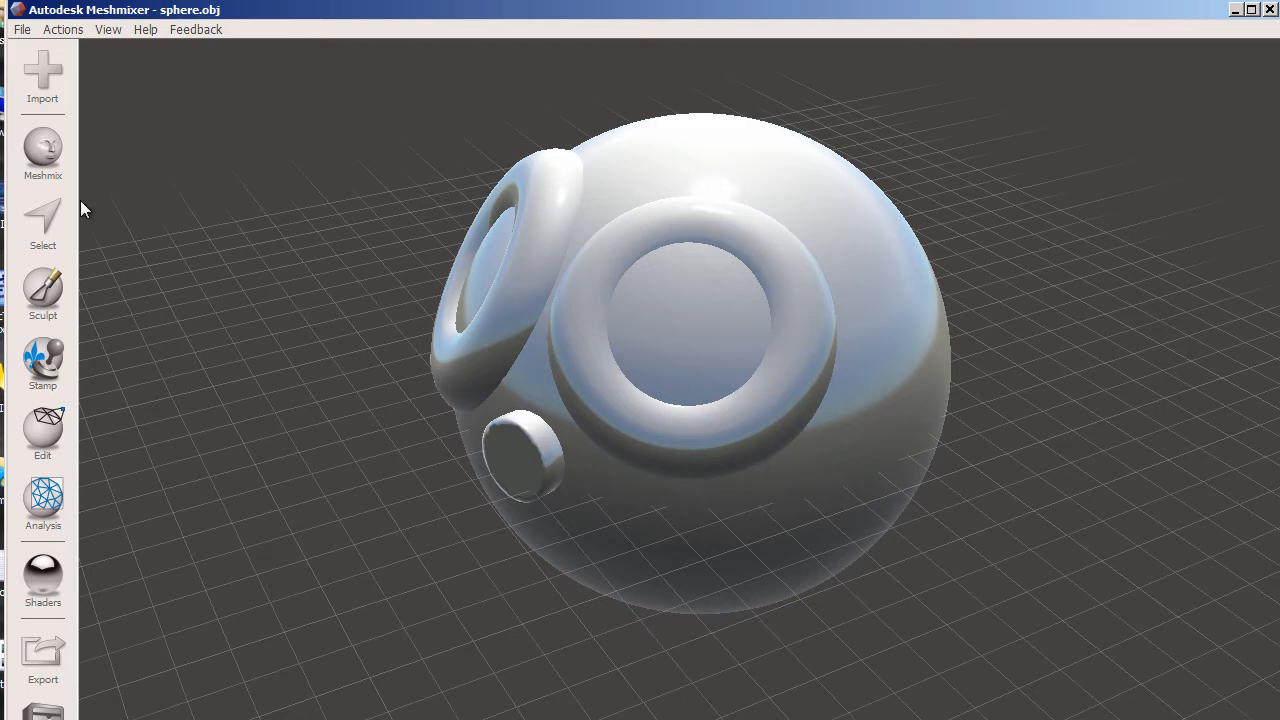
left_click(43, 290)
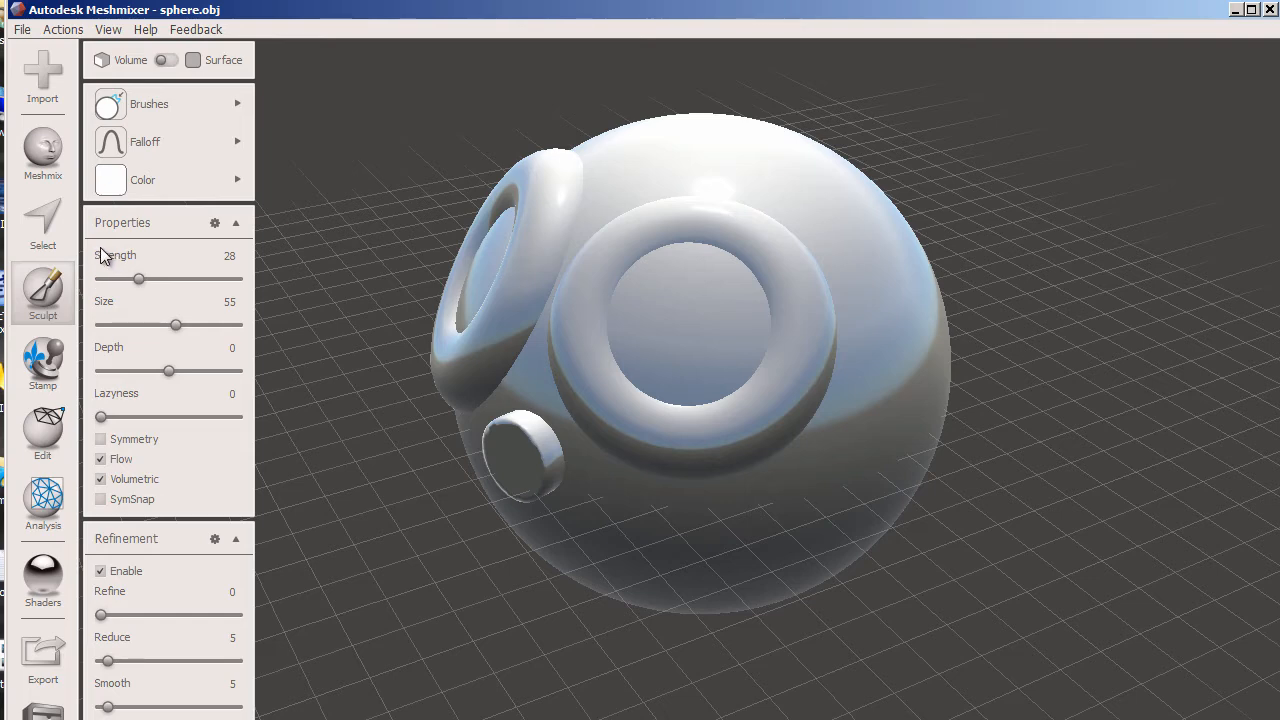
left_click(166, 110)
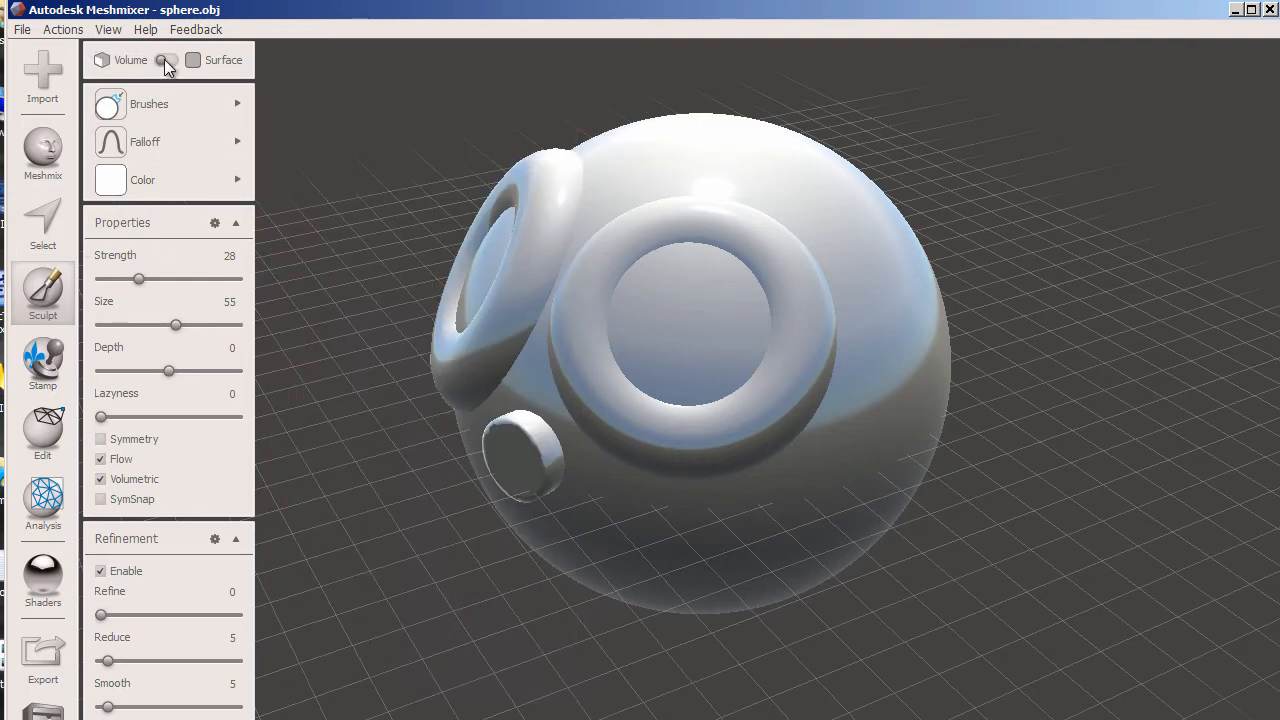
left_click(172, 61)
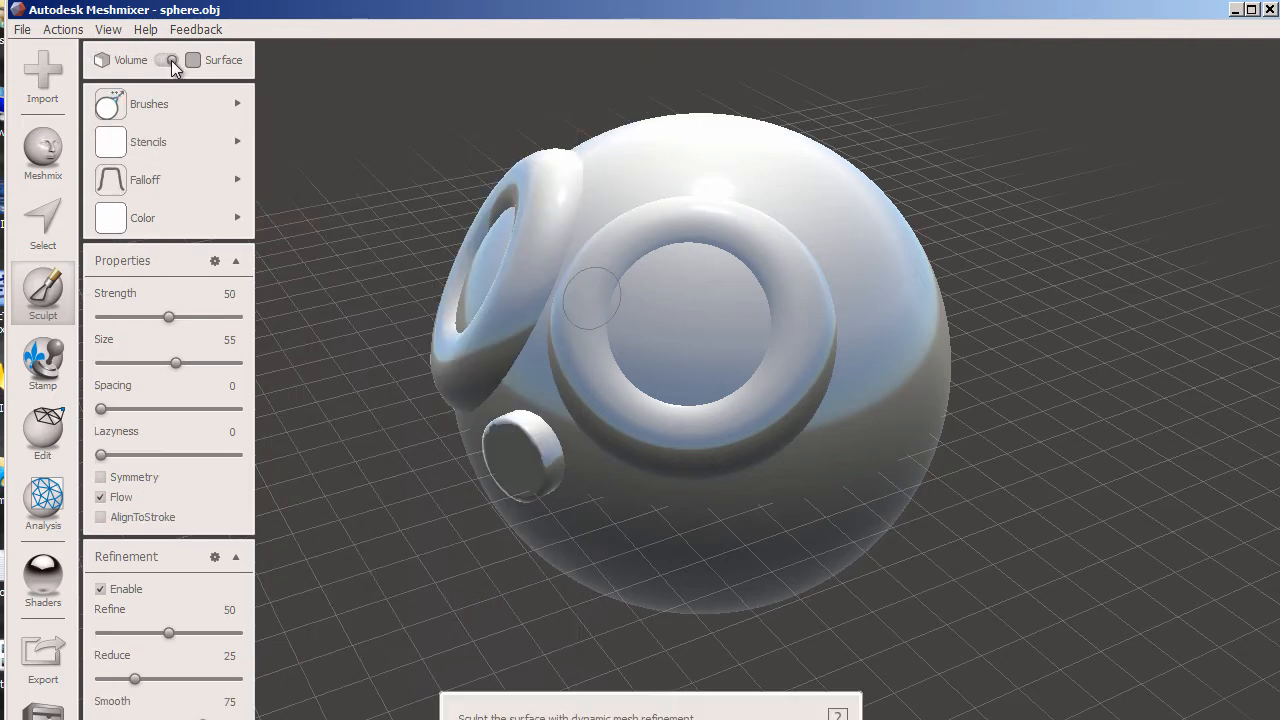
left_click(170, 62)
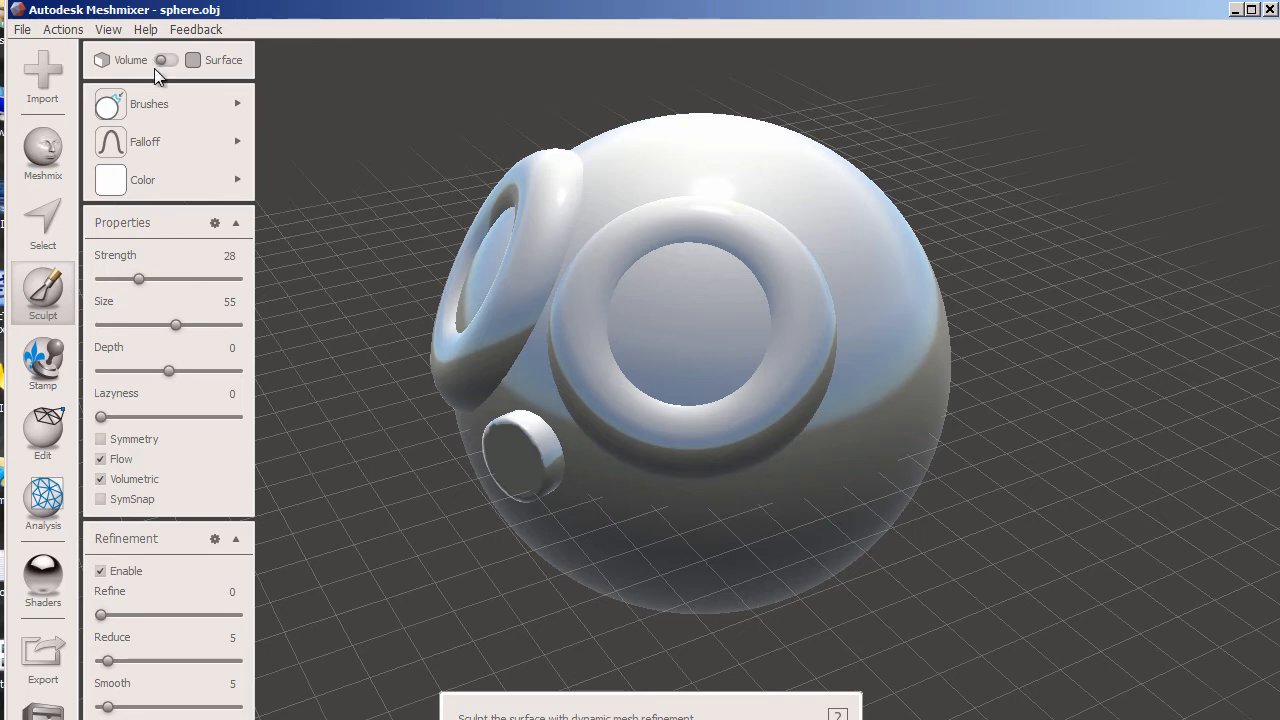
Choose the Drag sculpting brush and set its size to 59 and its strength to 48.
left_click(136, 106)
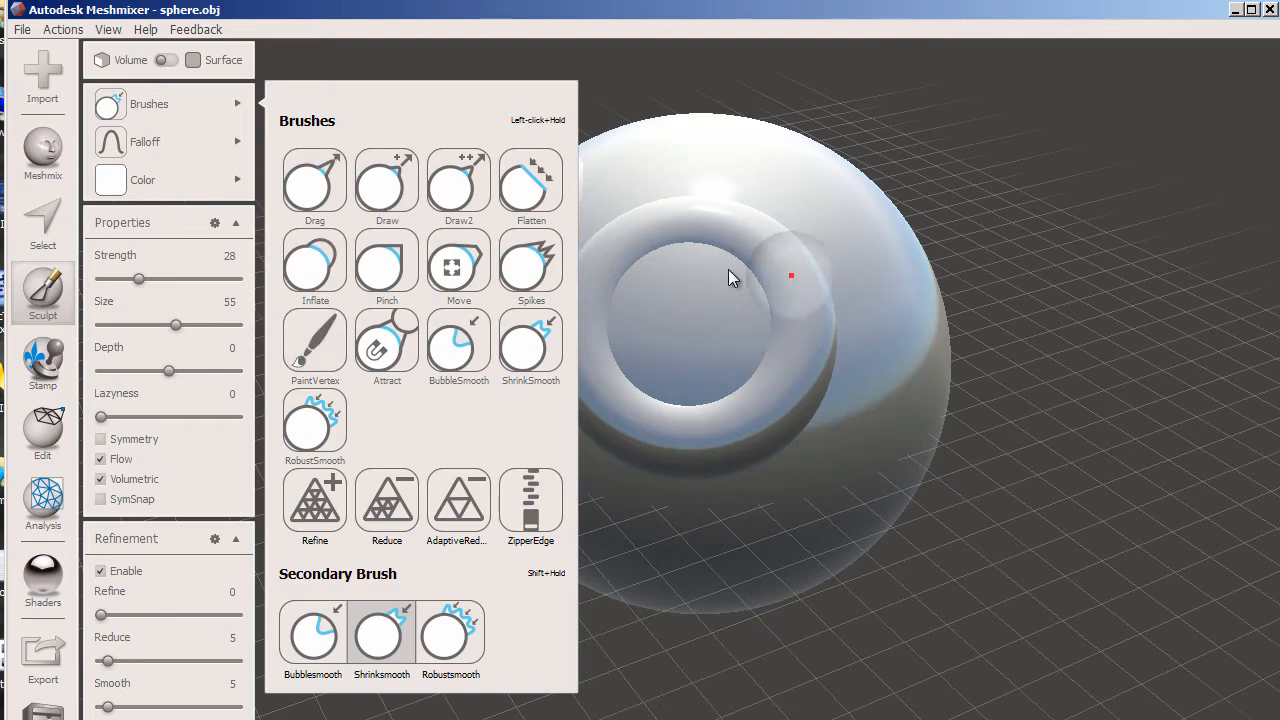
mouse_move(838, 290)
right_mouse_down()
mouse_move(929, 302)
mouse_move(733, 283)
right_mouse_up()
mouse_move(170, 110)
left_click(321, 185)
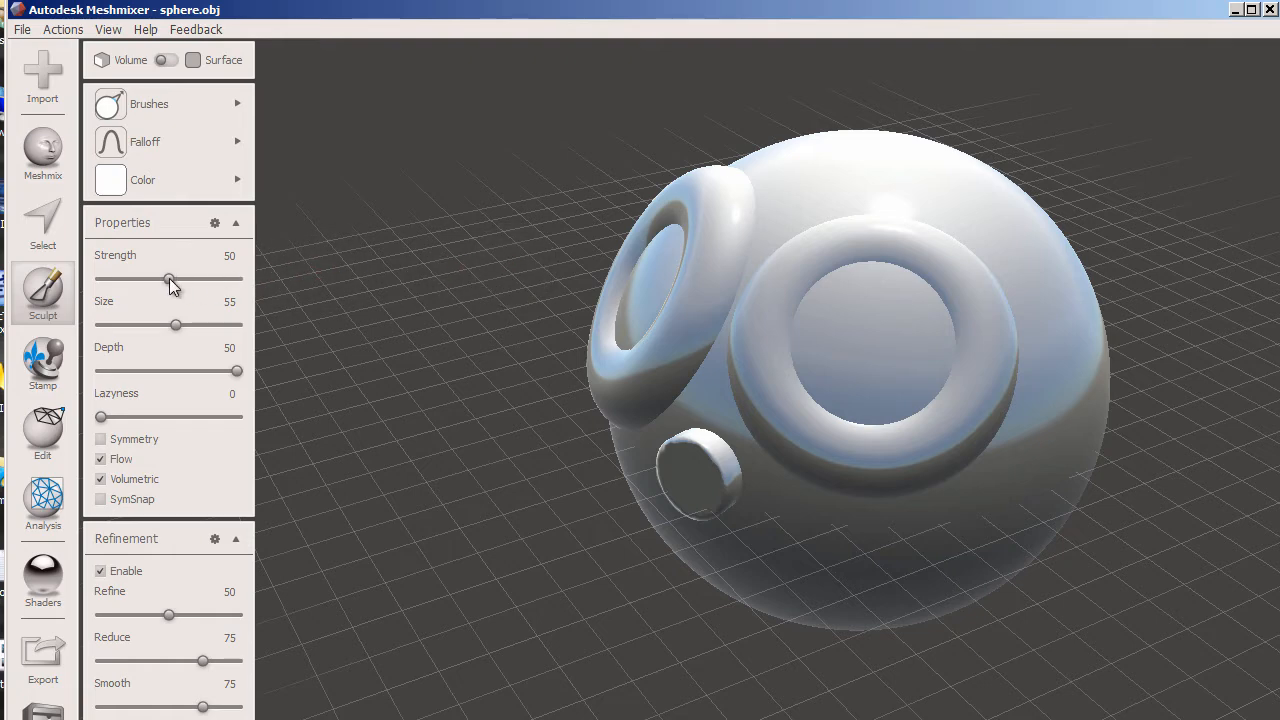
left_click_drag(168, 281, 125, 279)
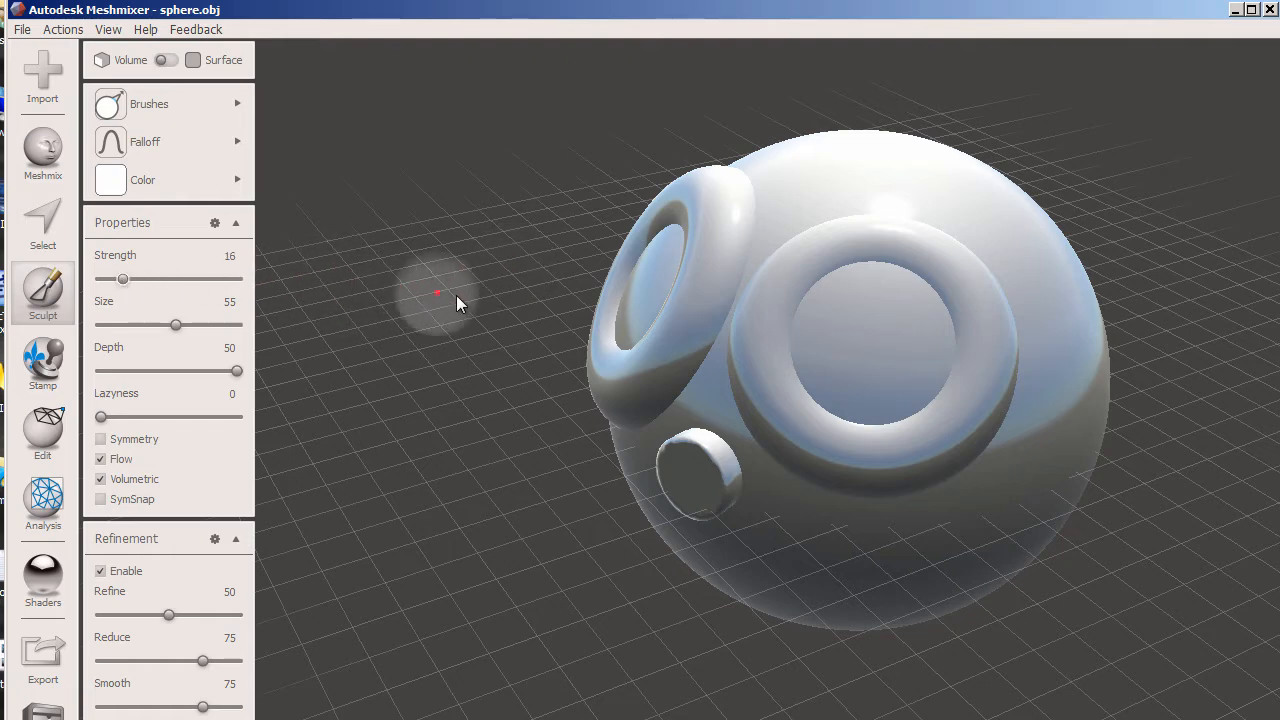
mouse_move(175, 325)
left_mouse_down()
mouse_move(214, 325)
mouse_move(138, 324)
mouse_move(181, 325)
left_mouse_up()
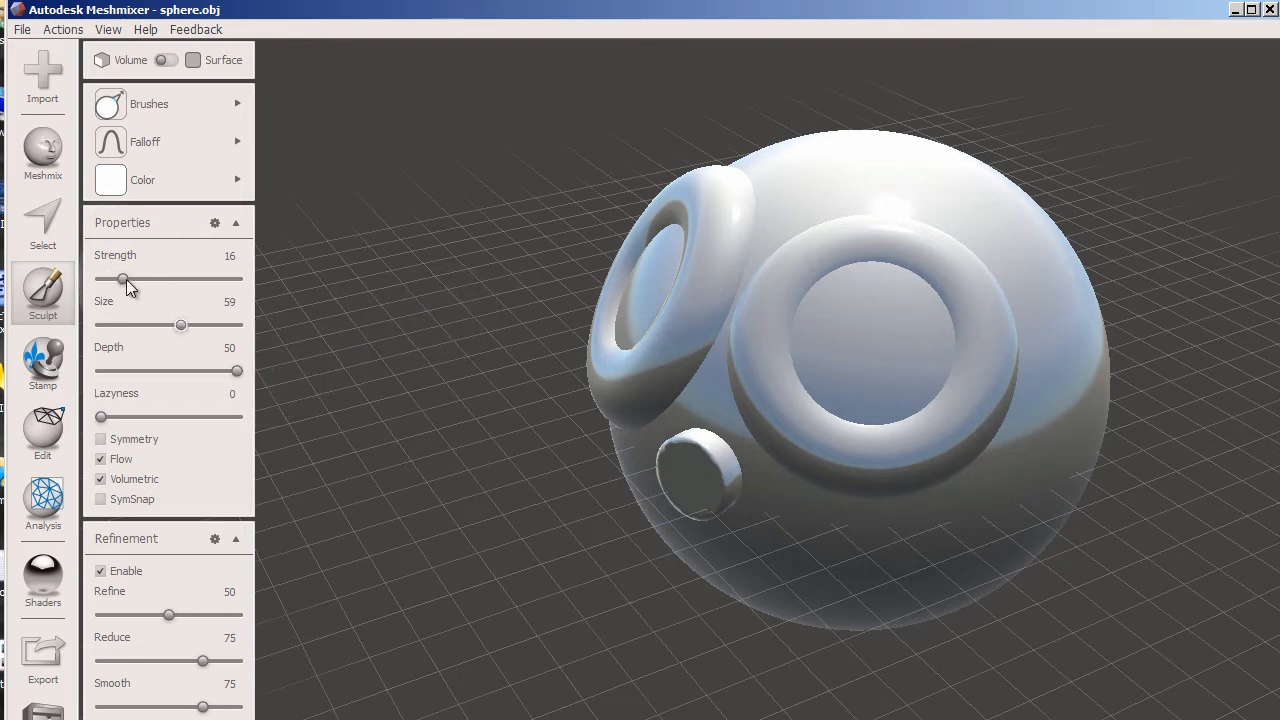
left_click_drag(123, 279, 166, 286)
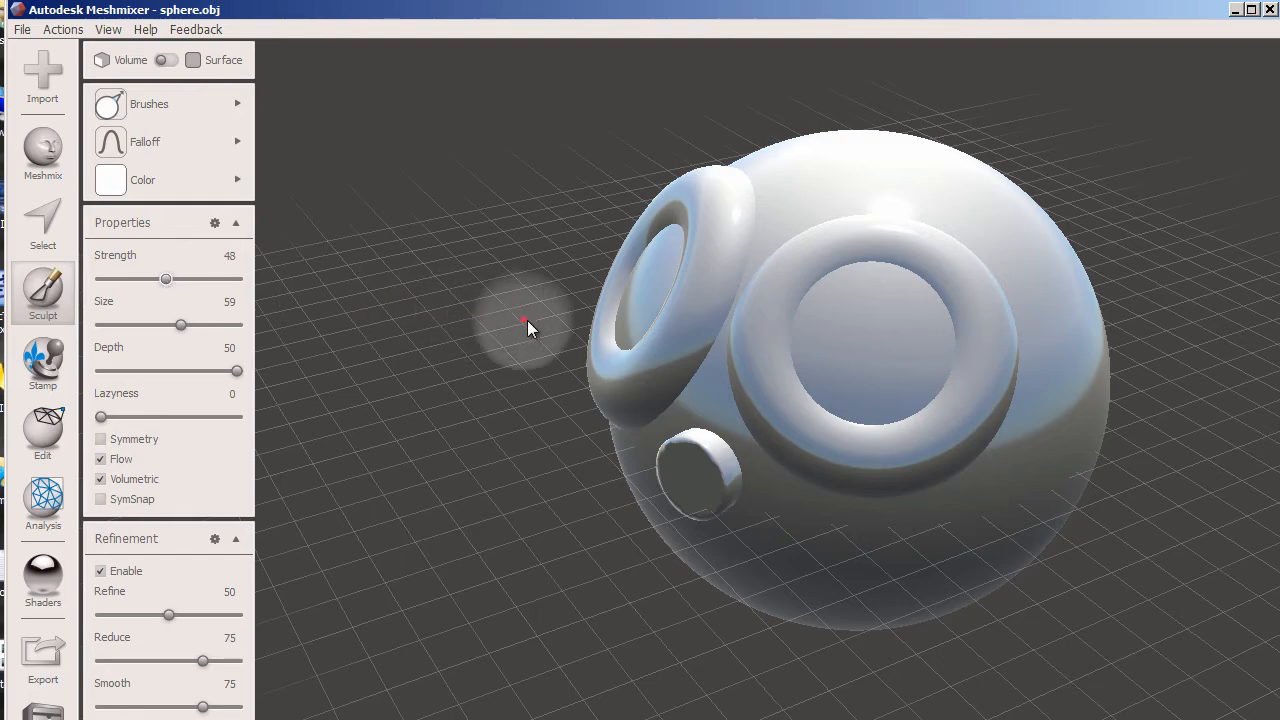
Pull a few ridges and dents out of the sphere's surface behind the tori with the Drag brush.
mouse_move(529, 326)
right_mouse_down()
mouse_move(491, 360)
mouse_move(441, 332)
right_mouse_up()
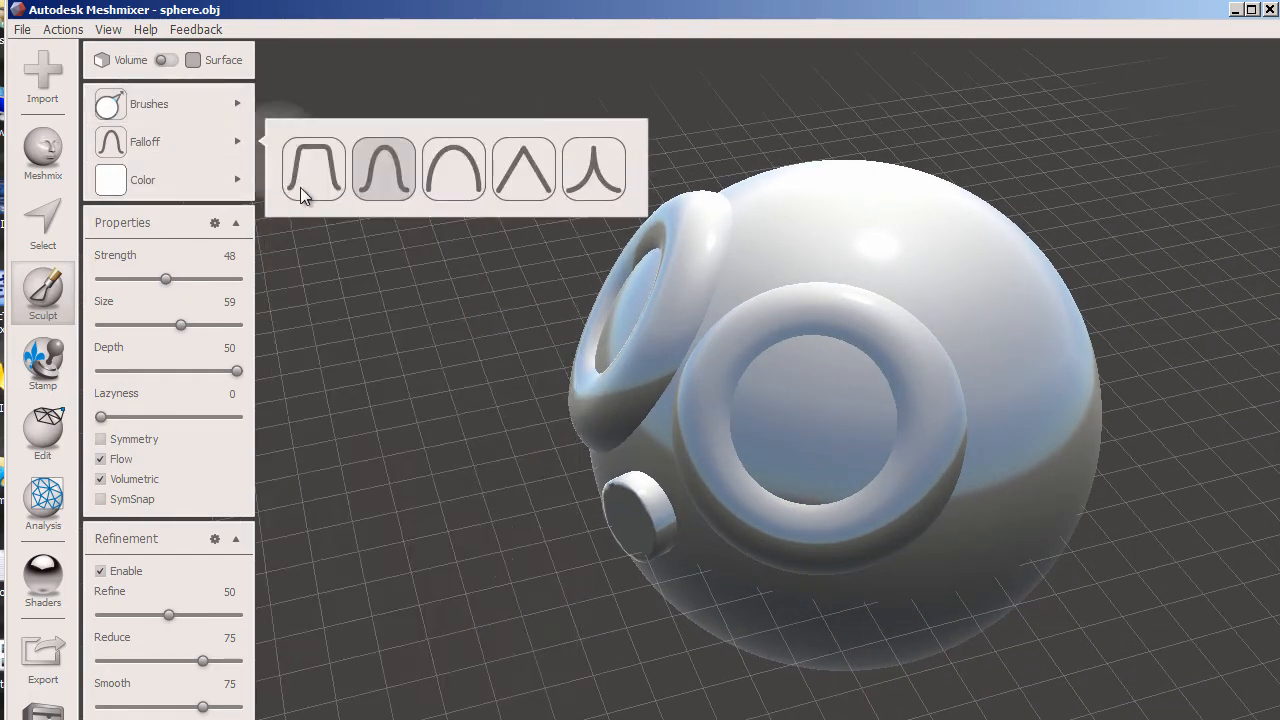
mouse_move(232, 120)
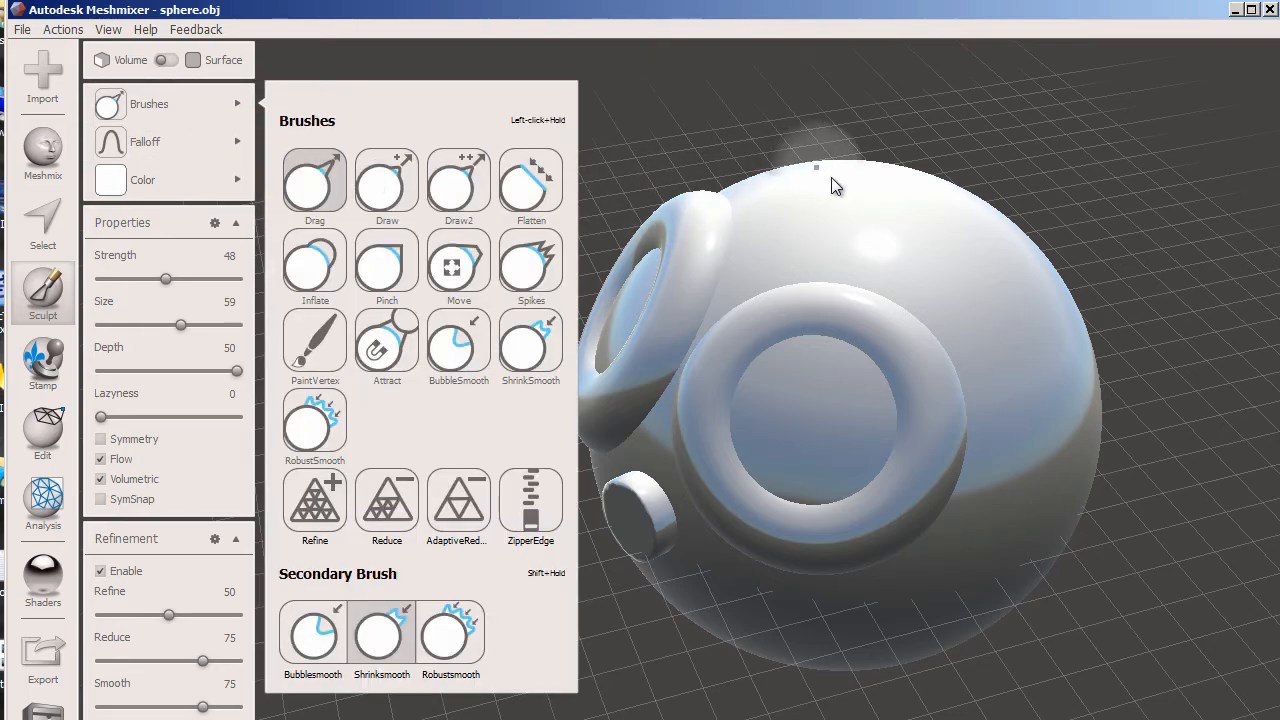
mouse_move(912, 185)
right_mouse_down()
mouse_move(836, 246)
mouse_move(820, 279)
right_mouse_up()
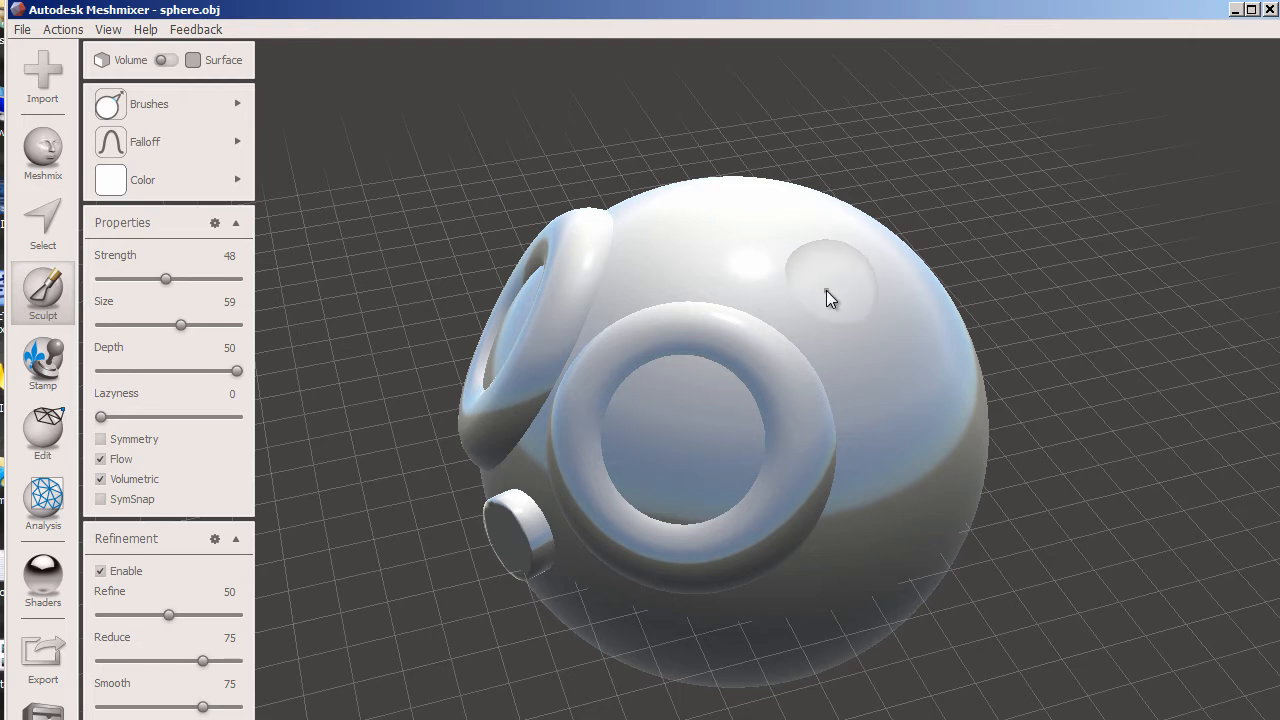
mouse_move(888, 327)
left_mouse_down()
mouse_move(909, 366)
mouse_move(814, 283)
mouse_move(749, 258)
mouse_move(789, 248)
mouse_move(872, 281)
mouse_move(912, 273)
mouse_move(870, 255)
left_mouse_up()
right_click_drag(869, 246, 806, 345)
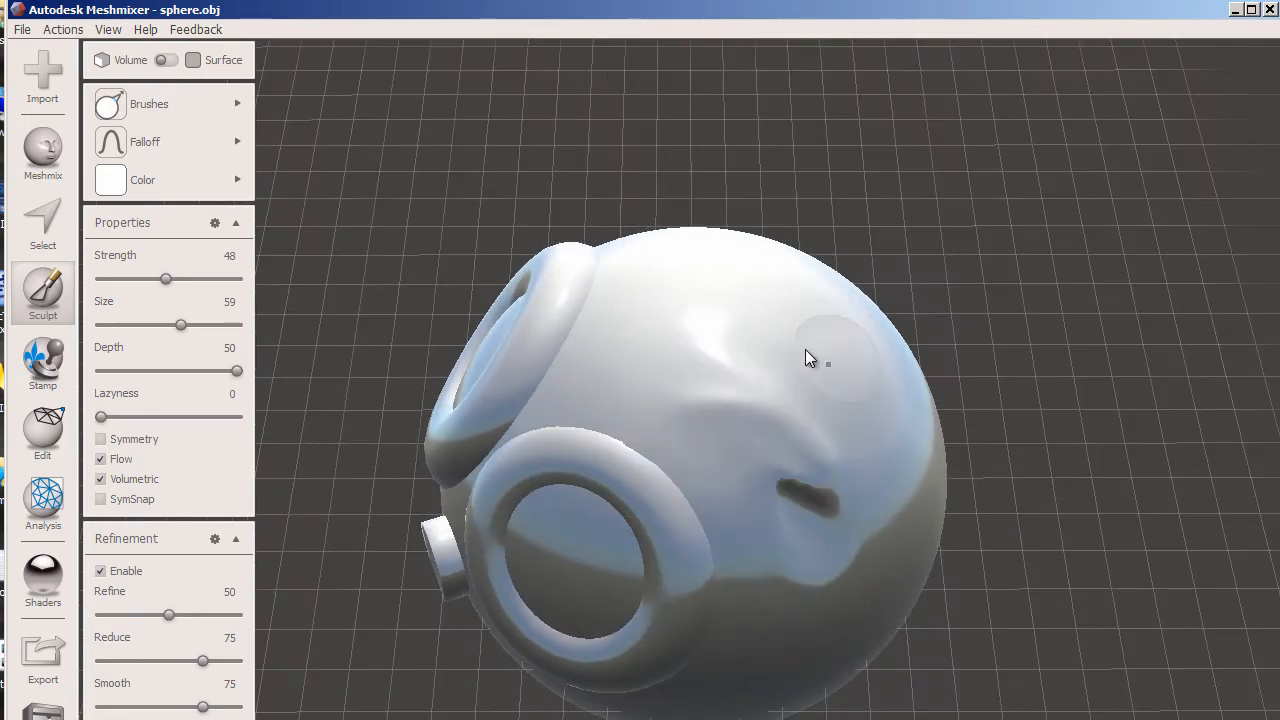
left_click_drag(750, 309, 857, 376)
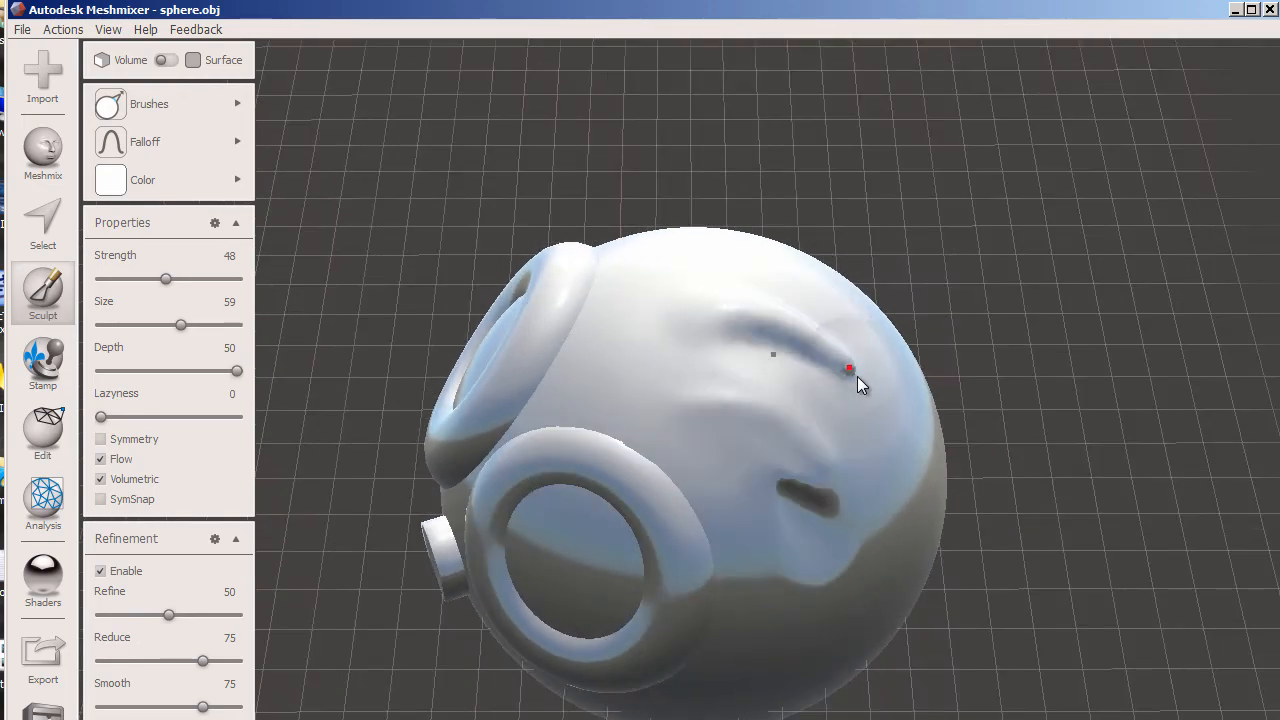
mouse_move(739, 291)
left_mouse_down()
mouse_move(739, 346)
mouse_move(814, 365)
mouse_move(866, 398)
mouse_move(734, 355)
mouse_move(694, 366)
mouse_move(803, 420)
mouse_move(705, 428)
mouse_move(771, 486)
mouse_move(843, 503)
mouse_move(771, 526)
mouse_move(882, 356)
left_mouse_up()
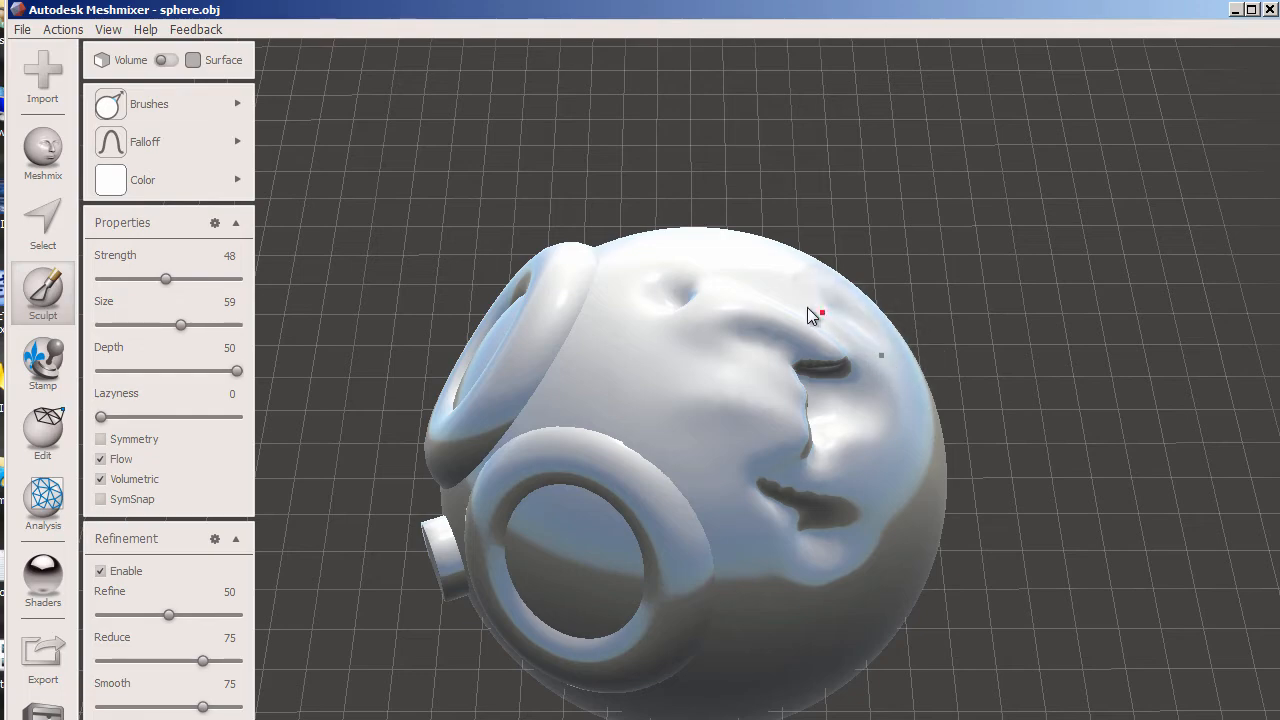
Set the Drag brush strength to 82 and pull several long pointed bumps out of the back of the sphere.
mouse_move(934, 494)
right_mouse_down()
mouse_move(772, 473)
mouse_move(620, 410)
right_mouse_up()
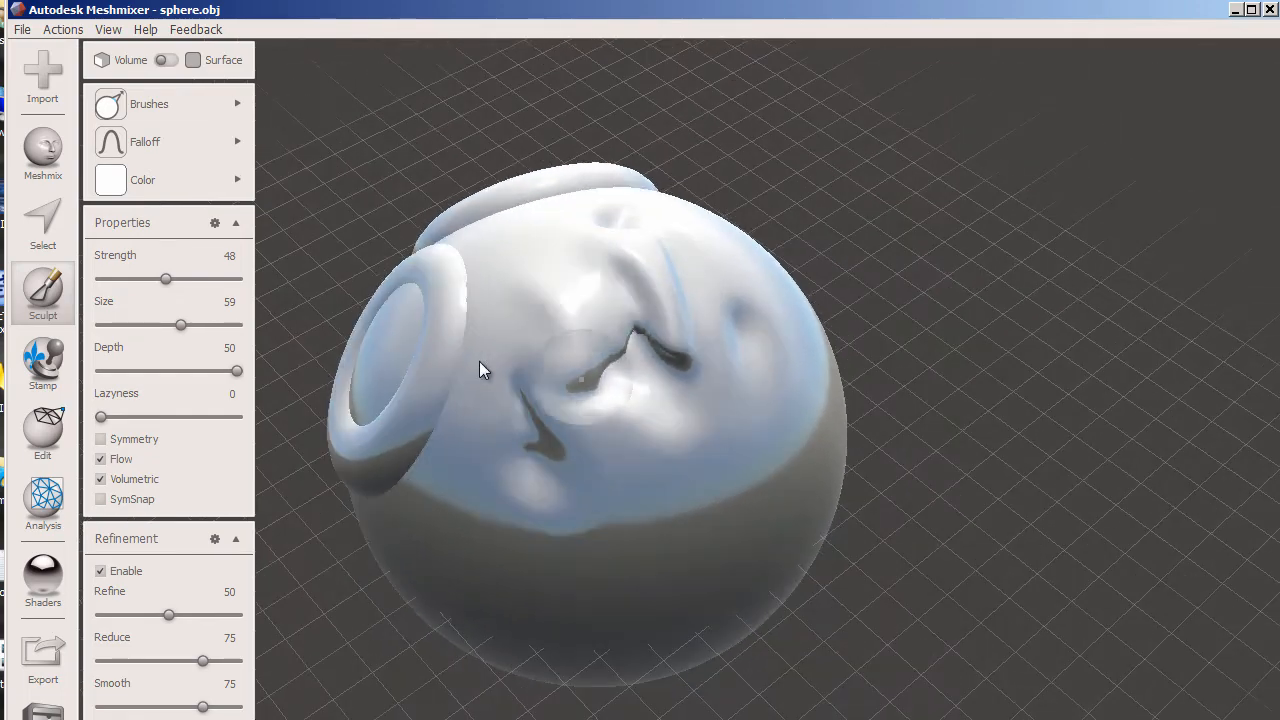
left_click_drag(164, 284, 215, 283)
left_click(732, 458)
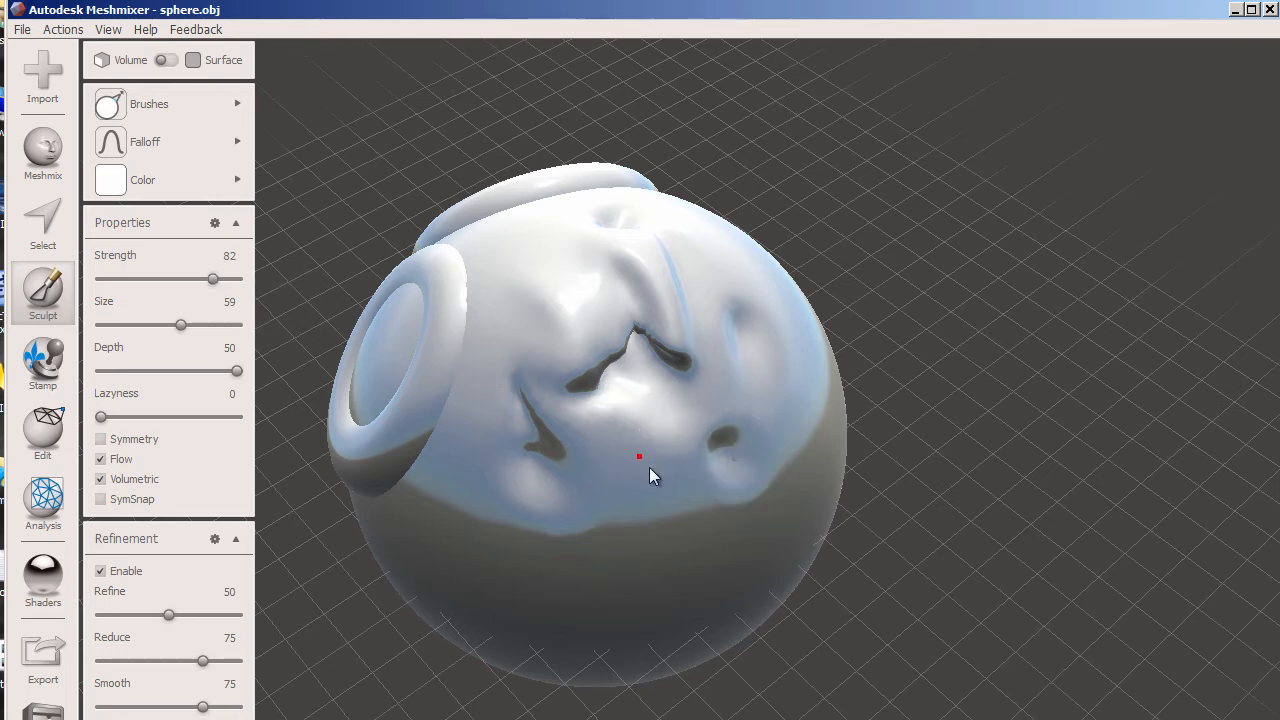
left_click_drag(786, 499, 813, 491)
left_click_drag(742, 412, 809, 422)
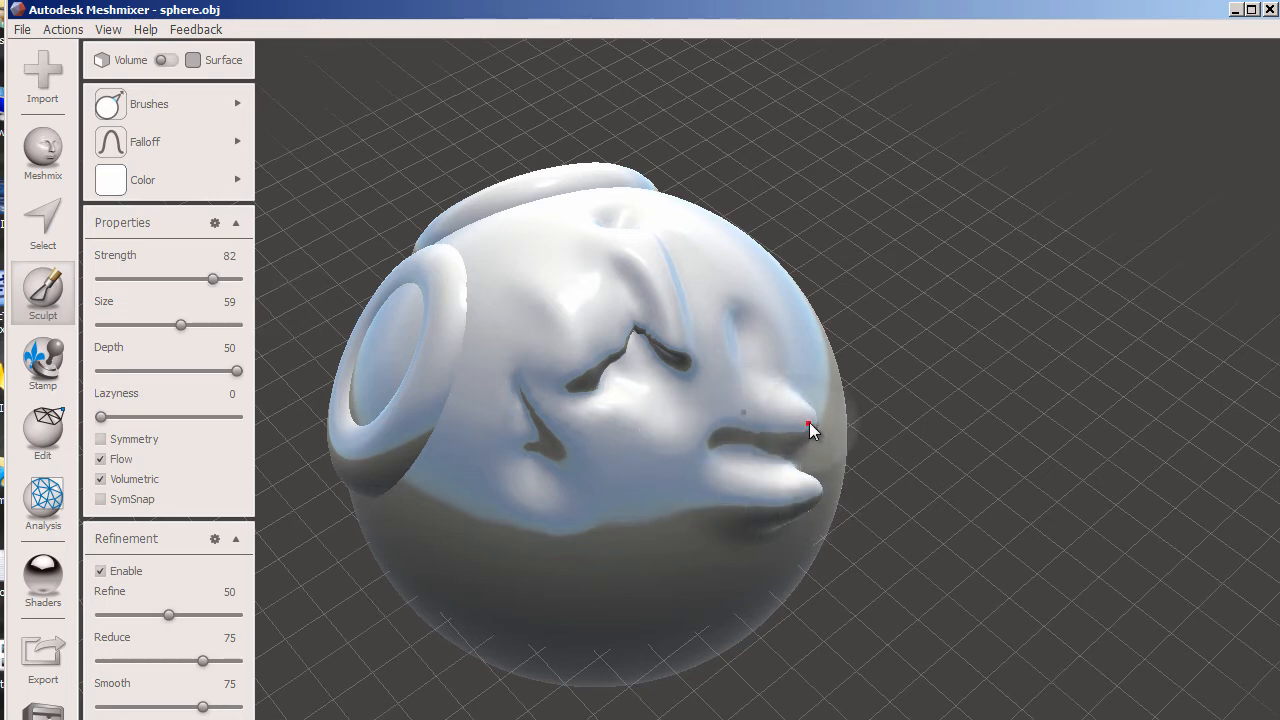
left_click_drag(735, 366, 836, 371)
left_click_drag(662, 450, 829, 447)
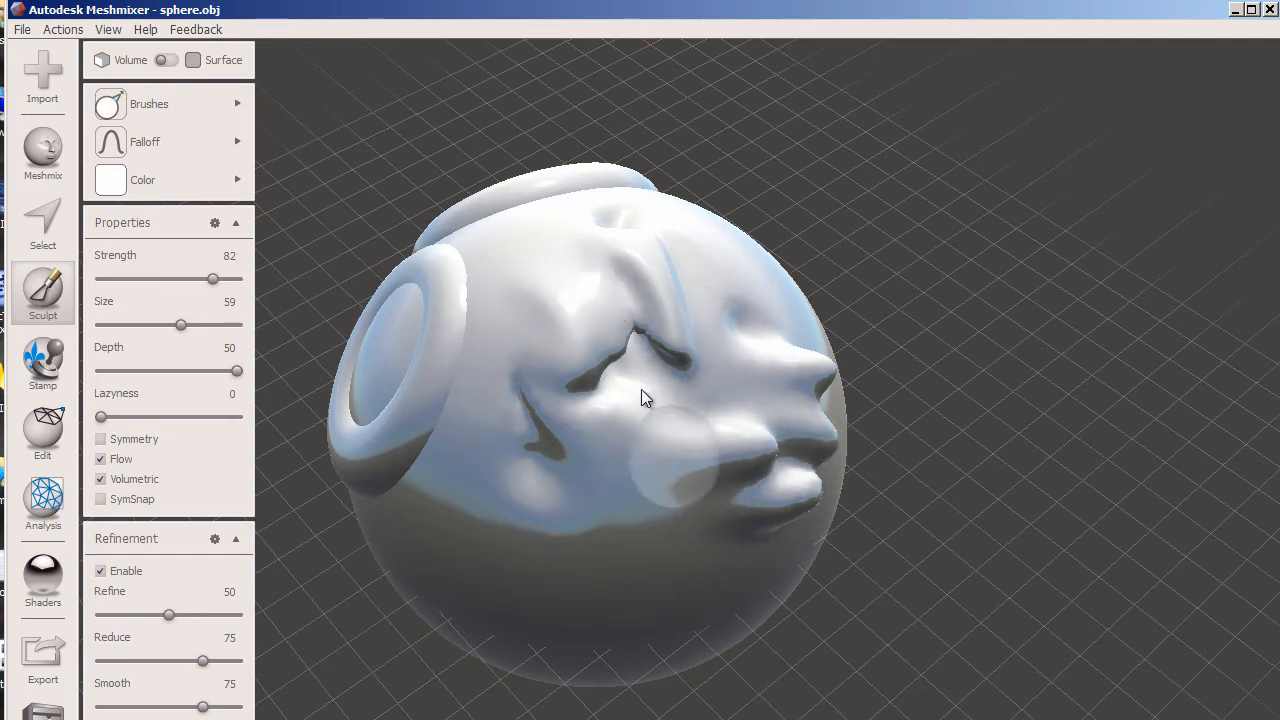
Drag further horn-like bumps out of the sphere's side and top, next to the existing spikes.
right_click_drag(618, 469, 699, 456)
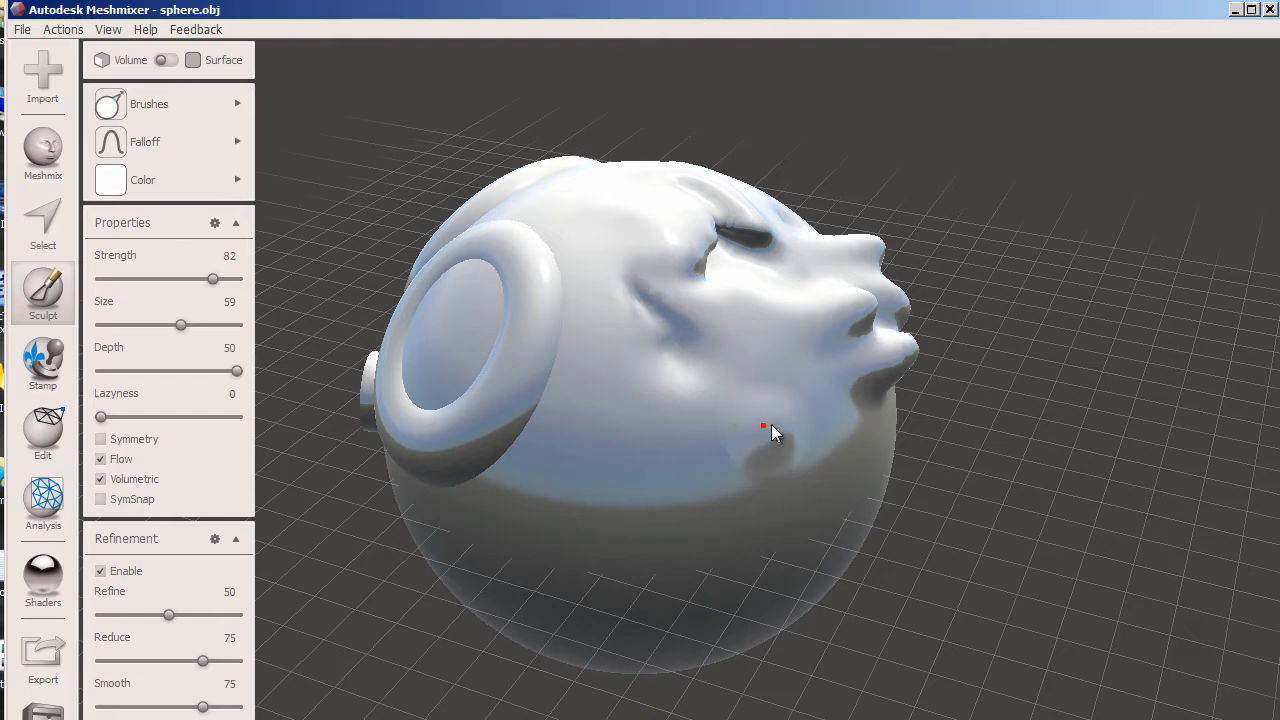
mouse_move(823, 417)
left_mouse_down()
mouse_move(847, 438)
mouse_move(899, 424)
left_mouse_up()
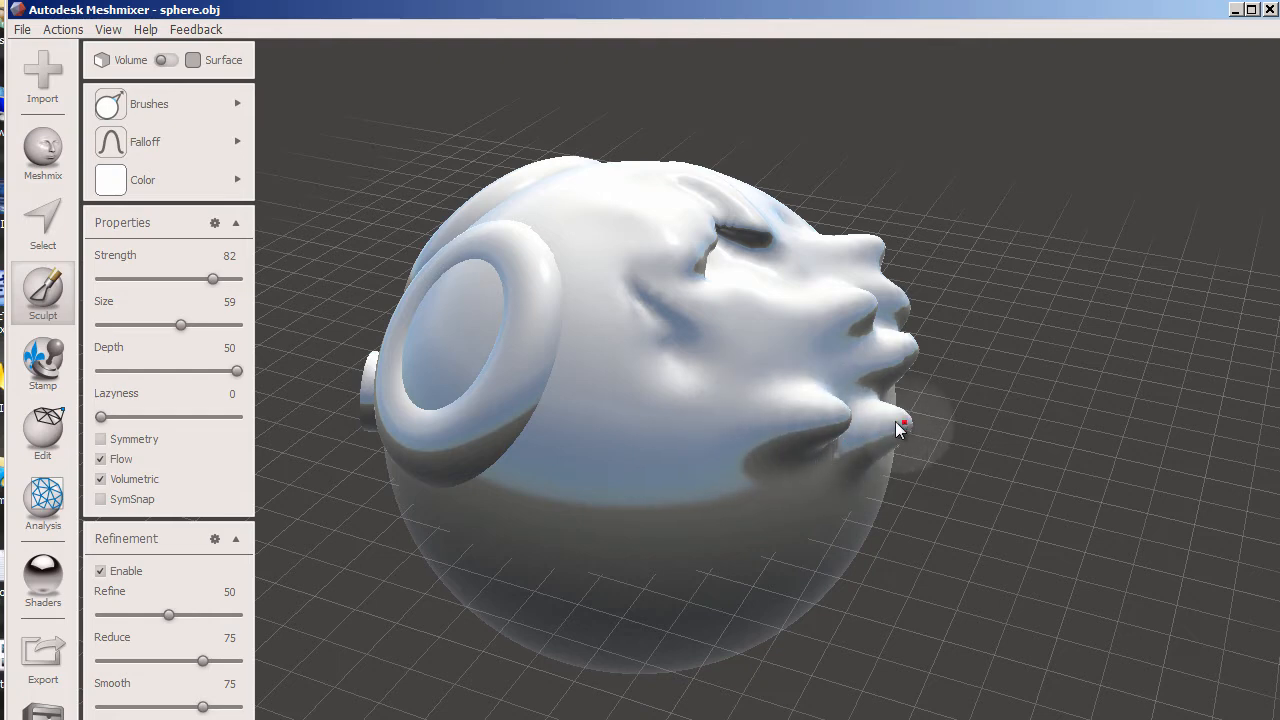
mouse_move(879, 380)
left_mouse_down()
mouse_move(731, 368)
mouse_move(737, 420)
mouse_move(674, 277)
mouse_move(720, 249)
mouse_move(787, 267)
left_mouse_up()
mouse_move(787, 267)
right_mouse_down()
mouse_move(788, 325)
mouse_move(735, 359)
right_mouse_up()
mouse_move(735, 359)
left_mouse_down()
mouse_move(780, 406)
mouse_move(786, 457)
mouse_move(751, 312)
mouse_move(817, 323)
mouse_move(820, 380)
mouse_move(731, 364)
mouse_move(691, 302)
mouse_move(634, 312)
mouse_move(627, 296)
mouse_move(668, 300)
mouse_move(689, 400)
mouse_move(730, 368)
mouse_move(666, 417)
mouse_move(668, 390)
mouse_move(663, 442)
mouse_move(598, 470)
mouse_move(662, 434)
mouse_move(631, 420)
mouse_move(660, 440)
left_mouse_up()
right_click_drag(688, 498, 736, 408)
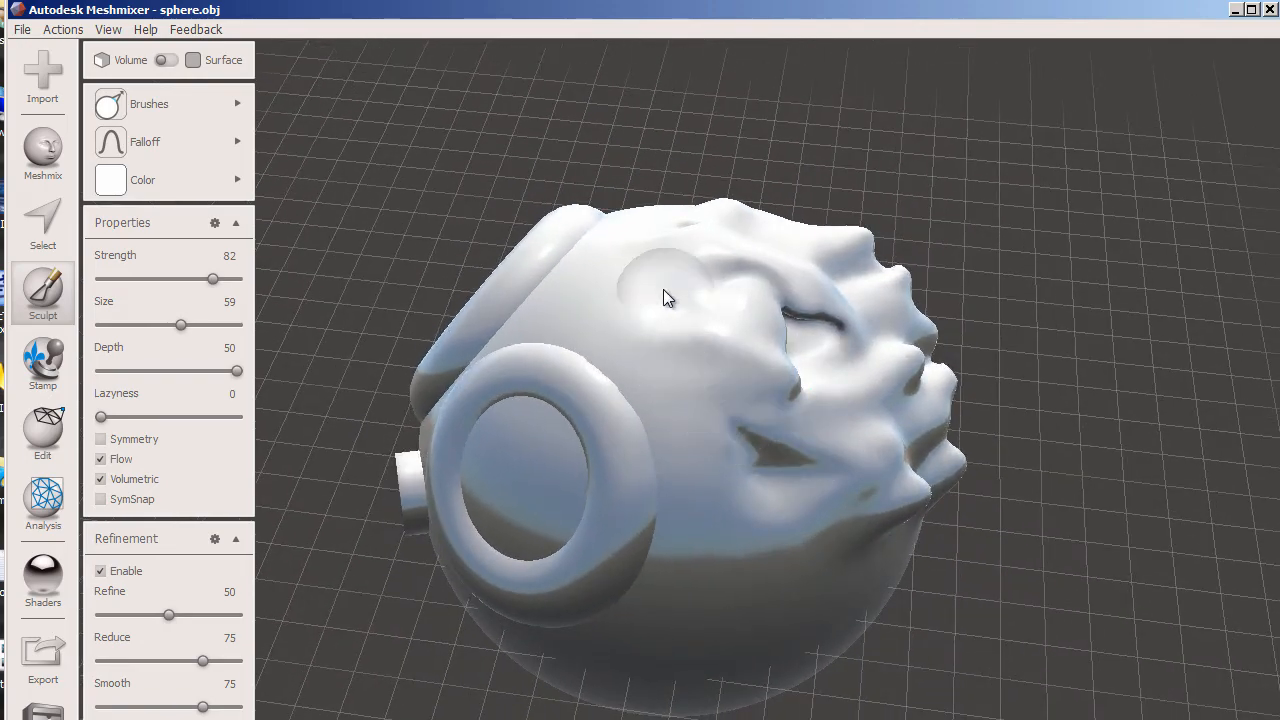
Deform the smooth areas between the spikes and the crown above the two tori with short Drag brush strokes.
mouse_move(666, 287)
left_mouse_down()
mouse_move(698, 289)
mouse_move(657, 303)
mouse_move(712, 250)
left_mouse_up()
mouse_move(814, 427)
left_mouse_down()
mouse_move(849, 350)
mouse_move(894, 385)
mouse_move(912, 422)
left_mouse_up()
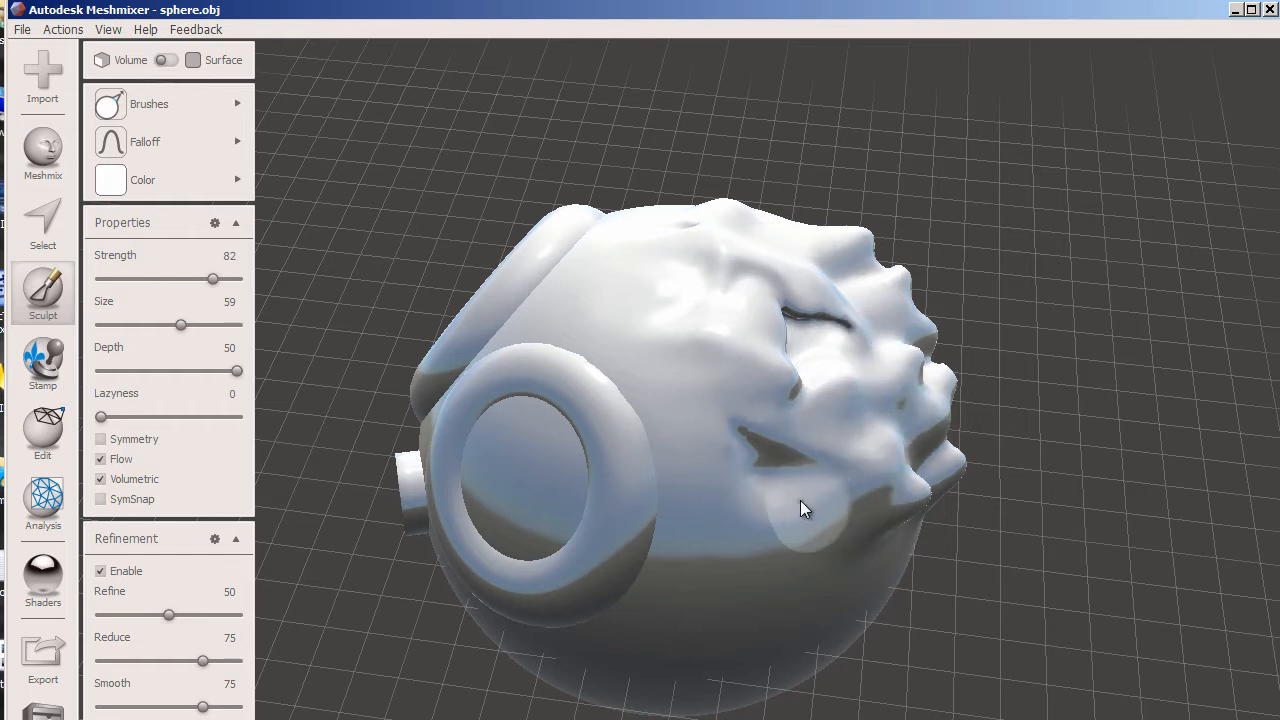
mouse_move(917, 542)
left_mouse_down()
mouse_move(912, 560)
mouse_move(869, 572)
mouse_move(834, 563)
mouse_move(857, 551)
mouse_move(773, 522)
left_mouse_up()
right_click_drag(794, 468, 894, 320)
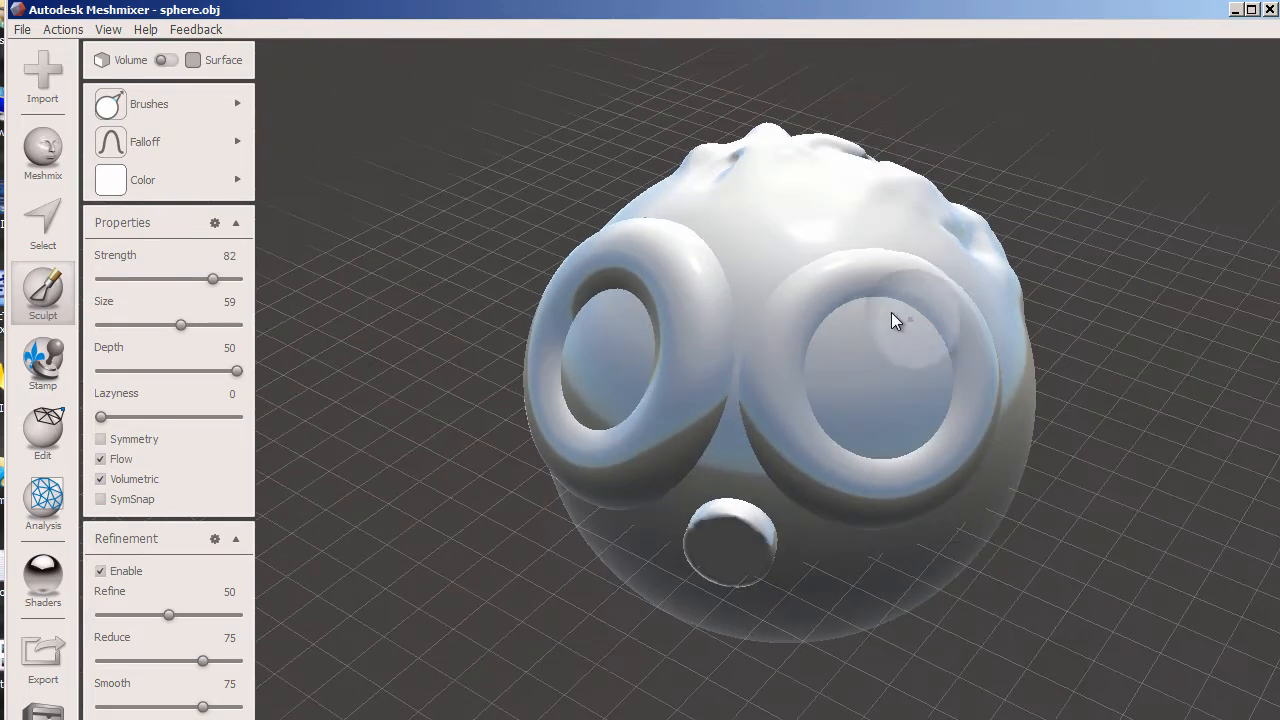
mouse_move(827, 205)
left_mouse_down()
mouse_move(803, 190)
mouse_move(889, 216)
mouse_move(827, 193)
mouse_move(928, 201)
left_mouse_up()
mouse_move(928, 201)
right_mouse_down()
mouse_move(824, 304)
mouse_move(793, 397)
right_mouse_up()
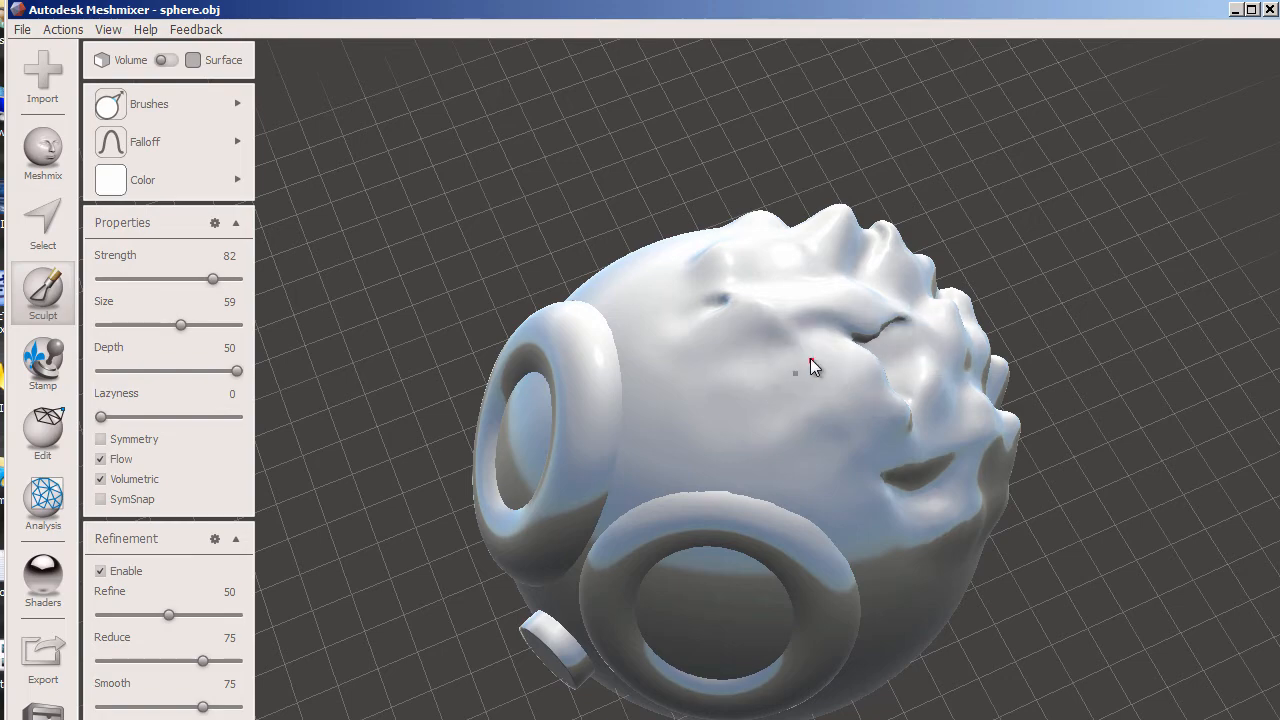
Extend the hair-like spikes across the back and far side of the sphere with the Drag brush.
mouse_move(824, 438)
right_mouse_down()
mouse_move(760, 363)
mouse_move(806, 403)
mouse_move(799, 391)
right_mouse_up()
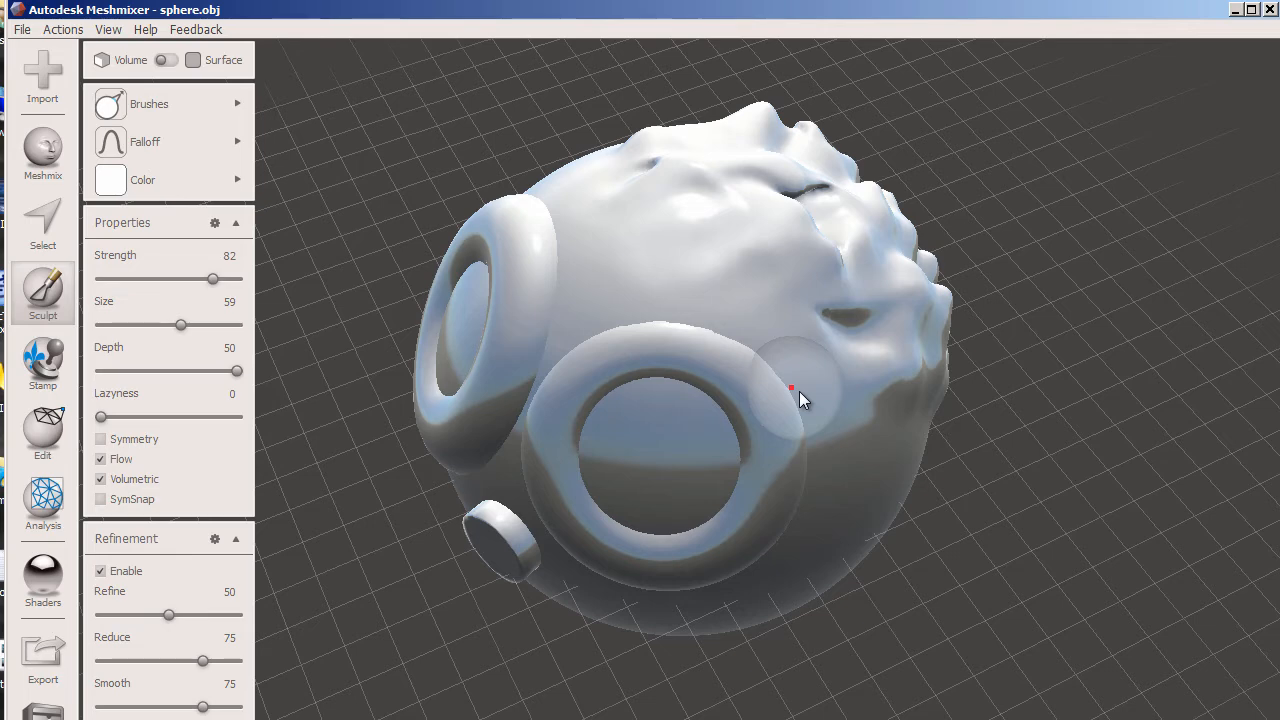
mouse_move(780, 386)
right_mouse_down()
mouse_move(680, 346)
mouse_move(666, 371)
right_mouse_up()
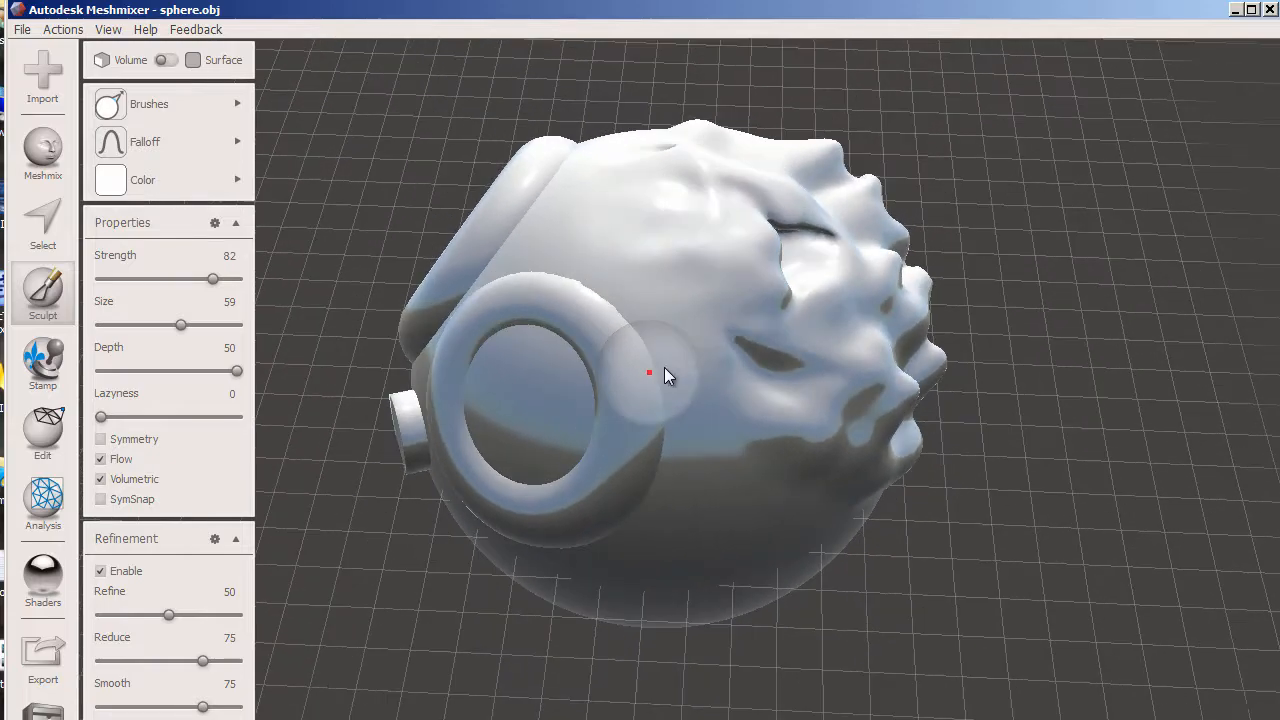
mouse_move(836, 253)
left_mouse_down()
mouse_move(827, 333)
mouse_move(740, 322)
mouse_move(698, 351)
mouse_move(729, 417)
mouse_move(680, 240)
mouse_move(790, 264)
mouse_move(786, 218)
mouse_move(793, 248)
mouse_move(756, 272)
left_mouse_up()
mouse_move(740, 268)
right_mouse_down()
mouse_move(648, 288)
mouse_move(513, 277)
right_mouse_up()
mouse_move(704, 299)
left_mouse_down()
mouse_move(683, 301)
mouse_move(745, 329)
mouse_move(810, 321)
left_mouse_up()
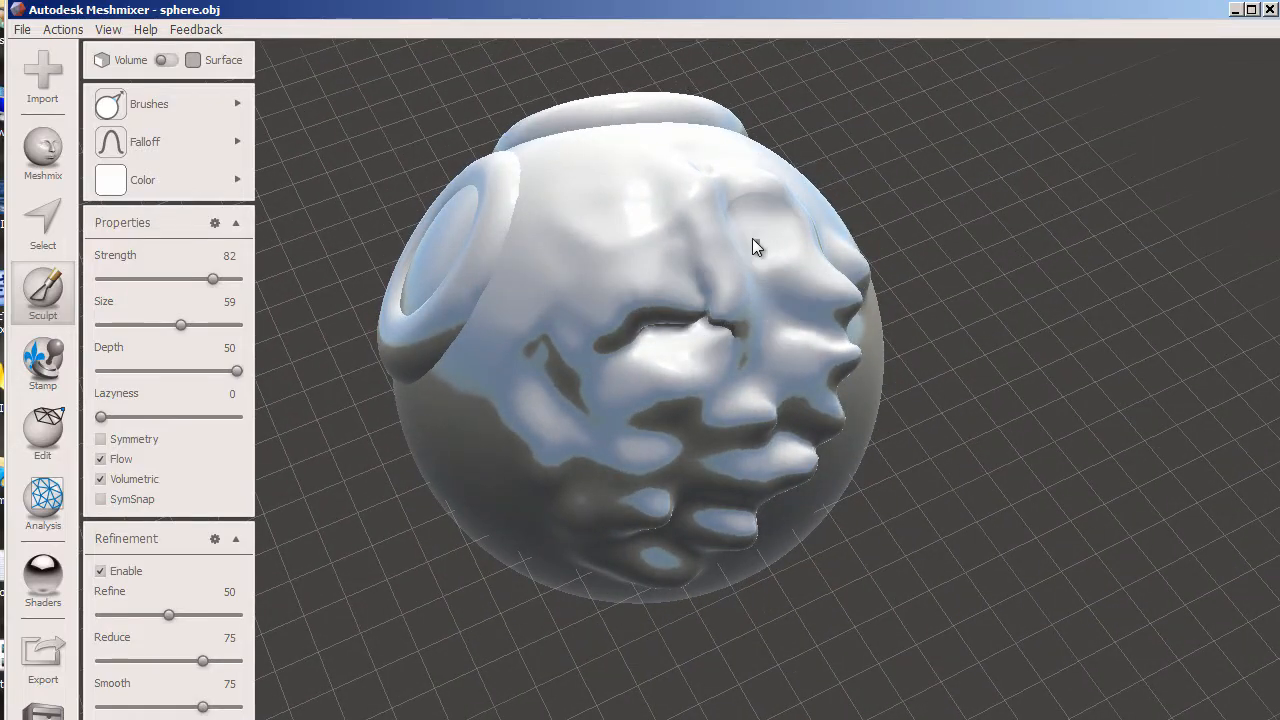
right_click_drag(830, 376, 674, 358)
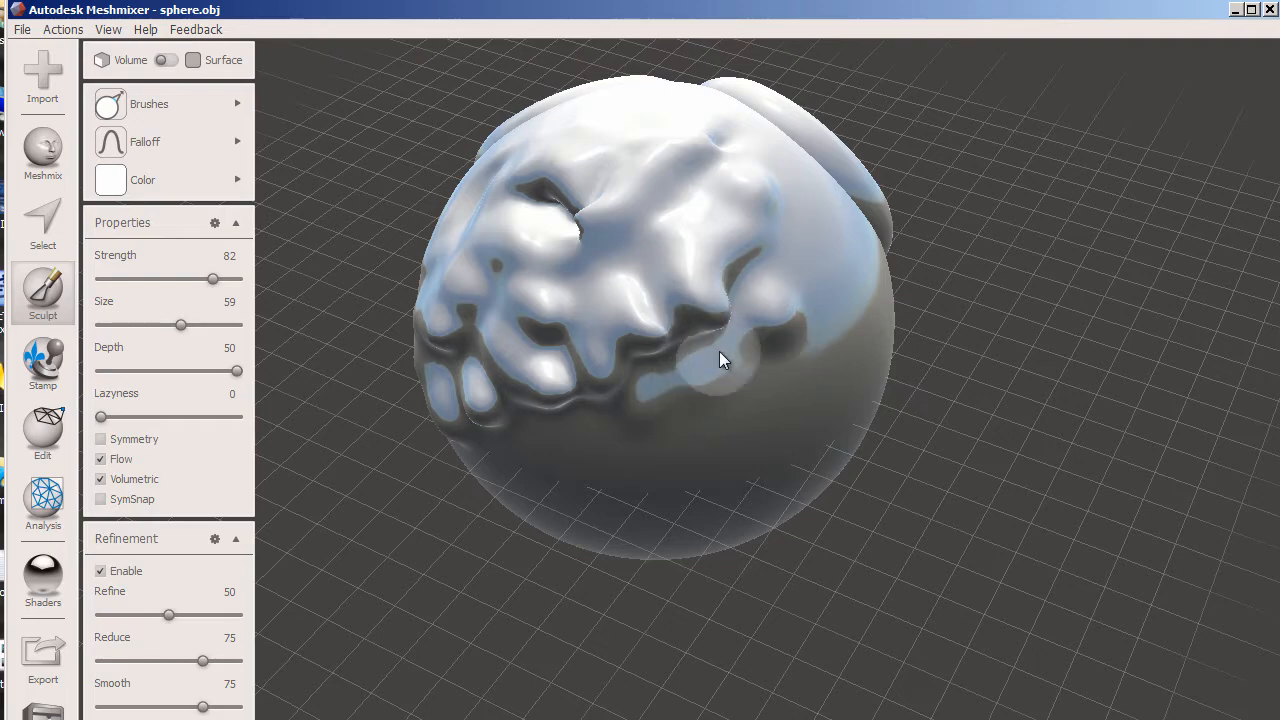
mouse_move(709, 360)
right_mouse_down()
mouse_move(760, 380)
mouse_move(740, 370)
right_mouse_up()
Switch to the Inflate brush and swell the surface around the deep crease and dents among the spikes.
left_click(149, 104)
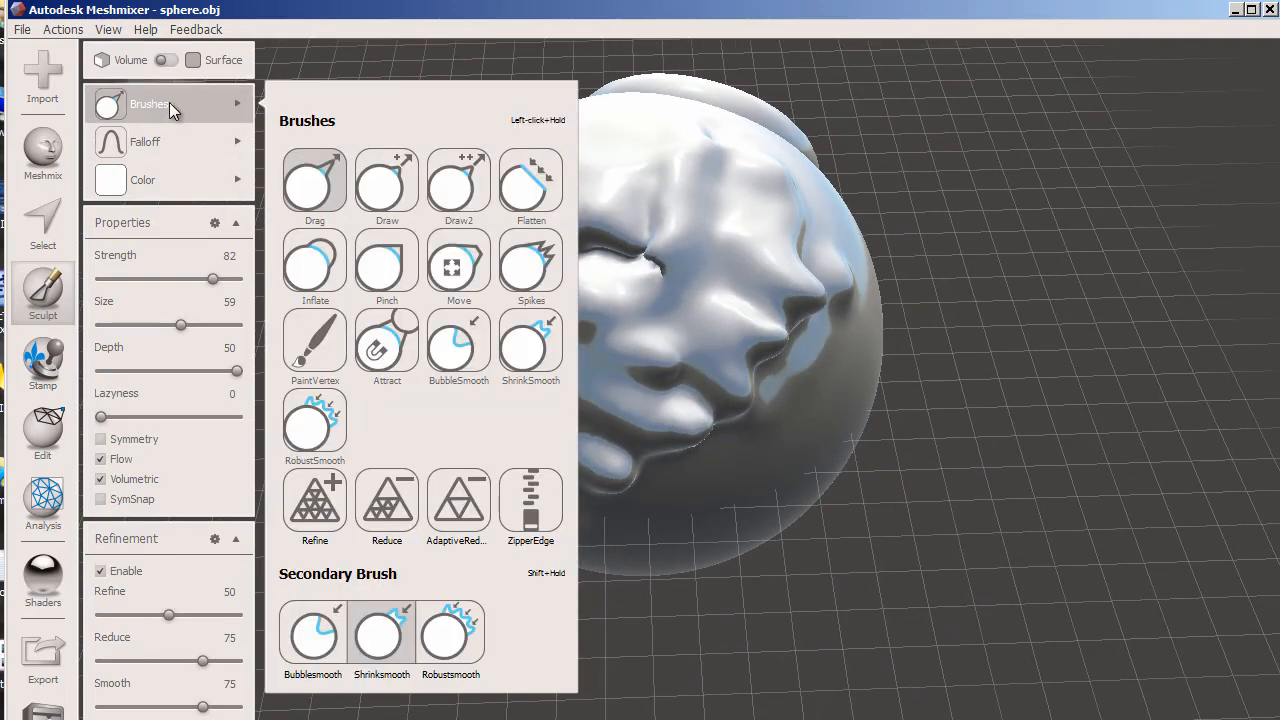
left_click(372, 195)
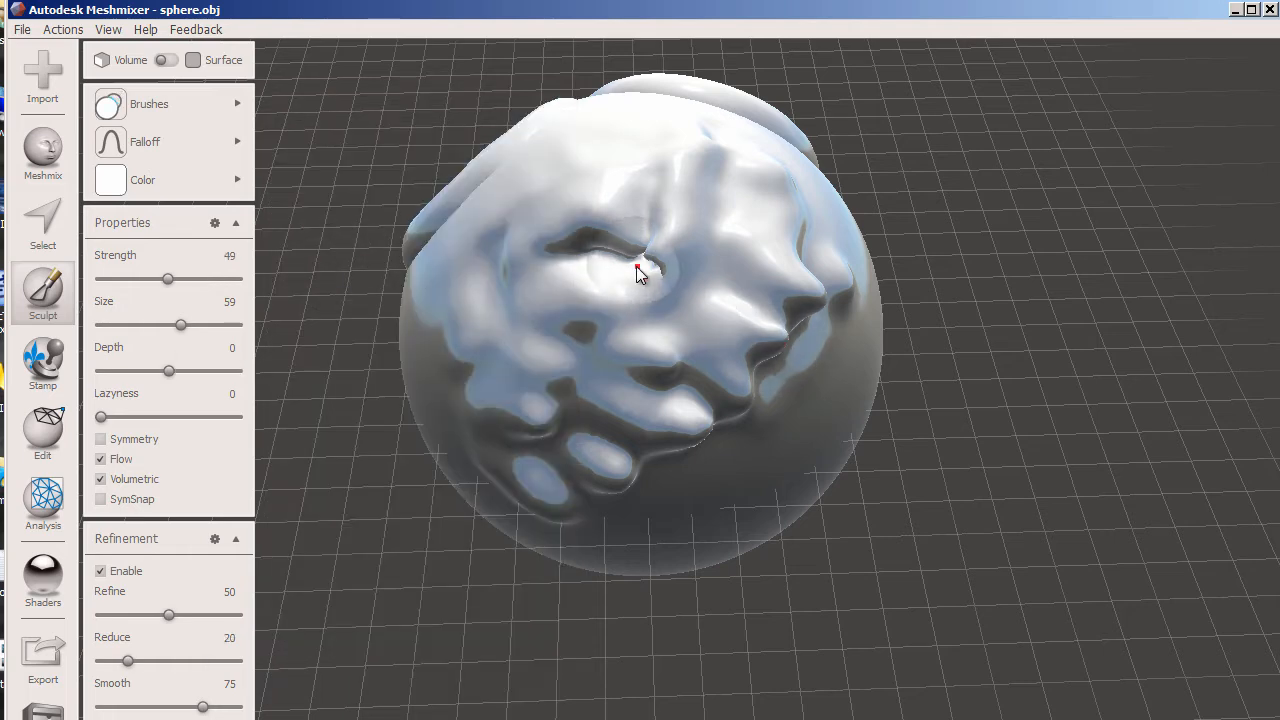
mouse_move(633, 266)
left_mouse_down()
mouse_move(654, 242)
mouse_move(646, 206)
mouse_move(614, 251)
mouse_move(628, 272)
left_mouse_up()
right_click_drag(628, 272, 610, 181)
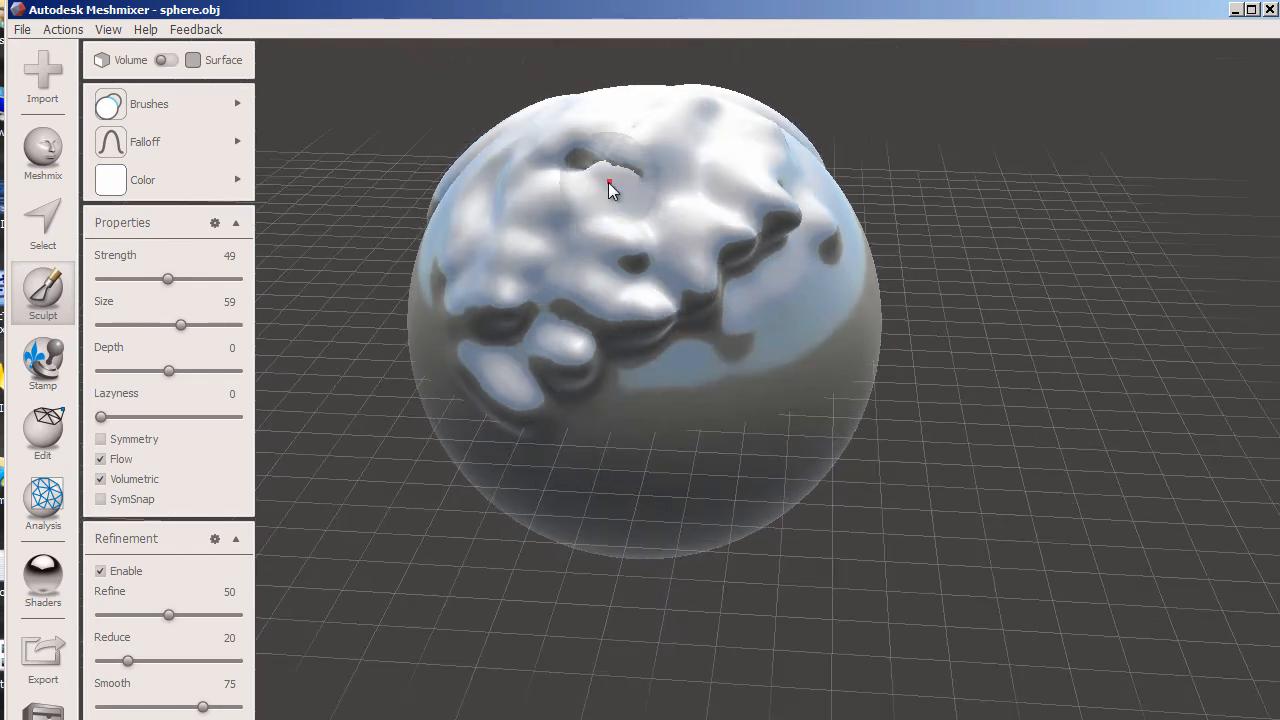
mouse_move(636, 174)
left_mouse_down()
mouse_move(571, 158)
mouse_move(664, 208)
left_mouse_up()
mouse_move(664, 208)
right_mouse_down()
mouse_move(583, 322)
mouse_move(554, 306)
right_mouse_up()
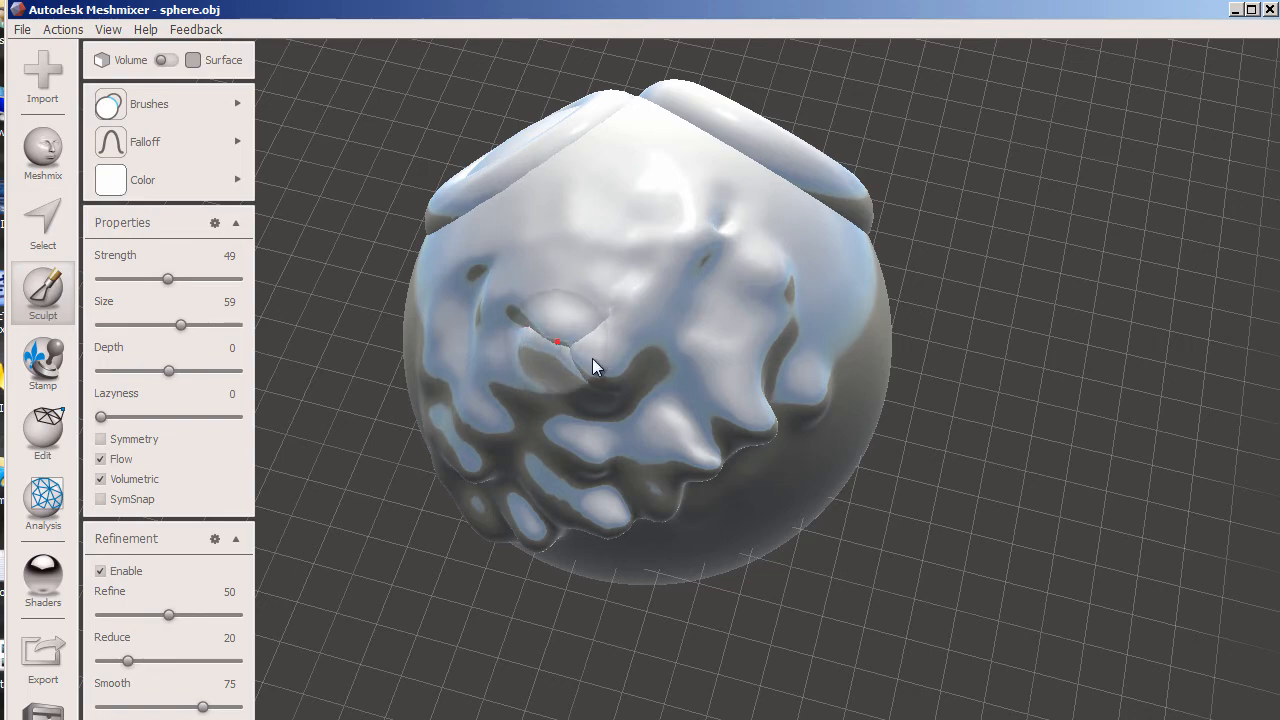
mouse_move(644, 388)
right_mouse_down()
mouse_move(592, 385)
mouse_move(531, 335)
right_mouse_up()
left_click_drag(531, 335, 543, 308)
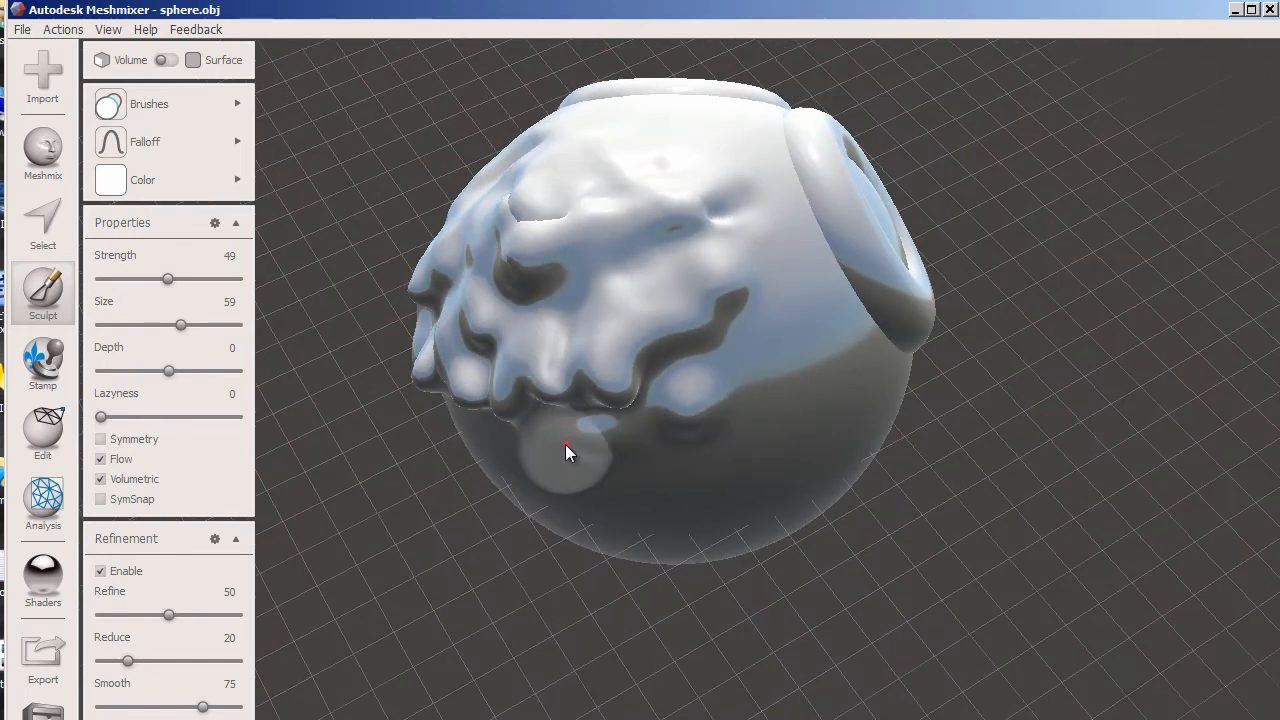
Swell the lower edge of the spikes and the dark crease beside them with further Inflate brush strokes.
mouse_move(591, 443)
left_mouse_down()
mouse_move(641, 425)
mouse_move(634, 435)
mouse_move(652, 381)
mouse_move(742, 319)
mouse_move(716, 360)
mouse_move(678, 372)
left_mouse_up()
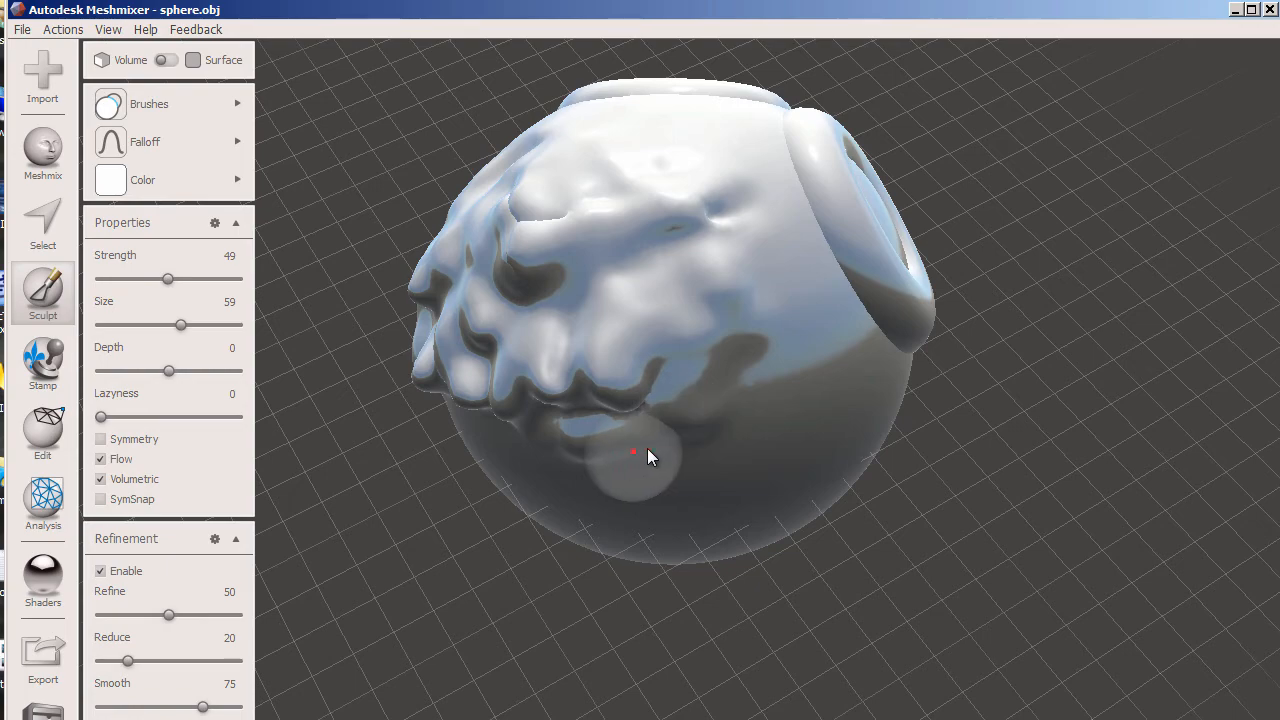
right_click_drag(647, 448, 622, 456)
mouse_move(604, 449)
left_mouse_down()
mouse_move(597, 437)
mouse_move(575, 448)
mouse_move(637, 460)
mouse_move(668, 447)
mouse_move(579, 466)
left_mouse_up()
right_click_drag(554, 467, 628, 472)
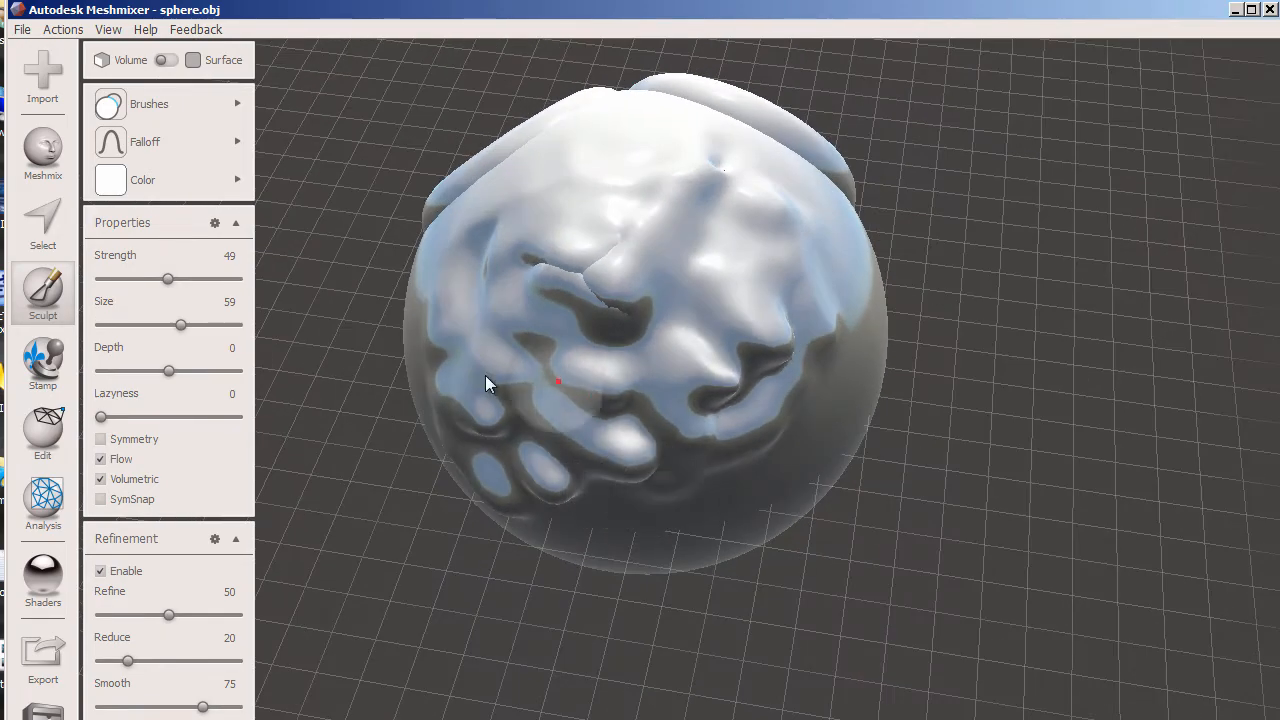
Switch to the Pinch brush and sharpen the ridges and creases among the spikes on the sphere's side.
mouse_move(212, 110)
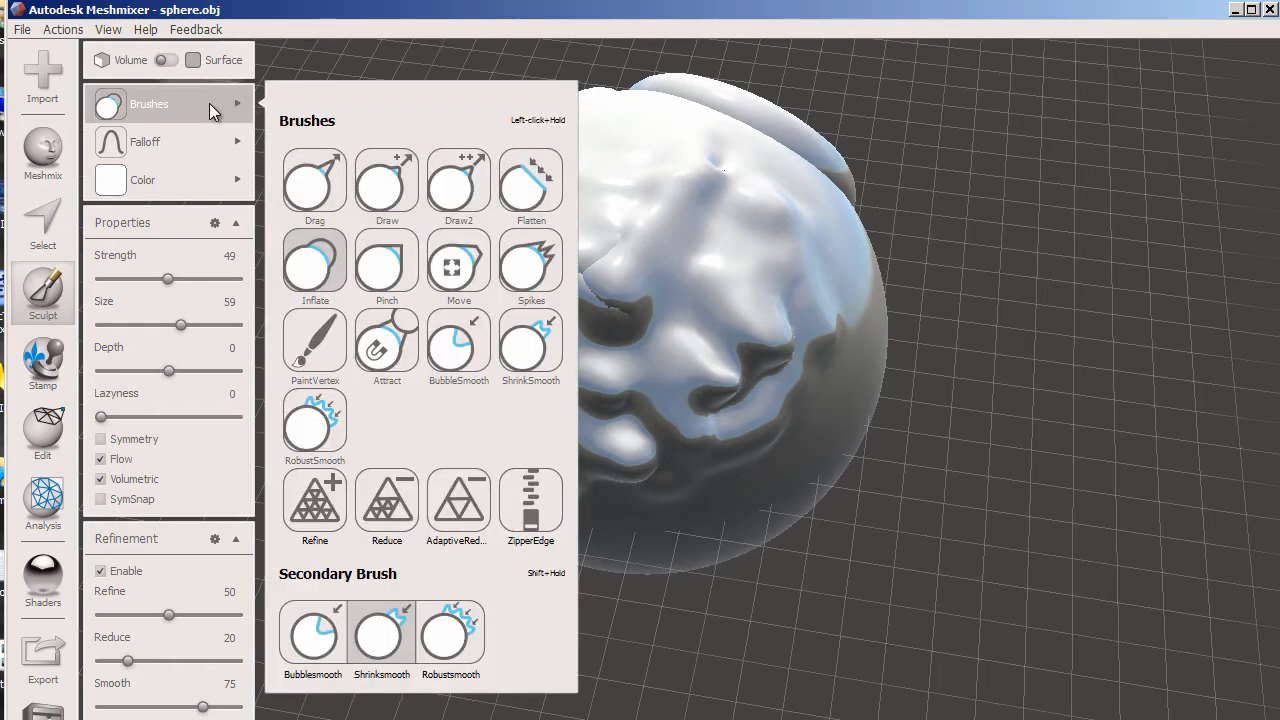
left_click(395, 268)
mouse_move(813, 323)
right_mouse_down()
mouse_move(801, 338)
mouse_move(638, 350)
mouse_move(690, 405)
right_mouse_up()
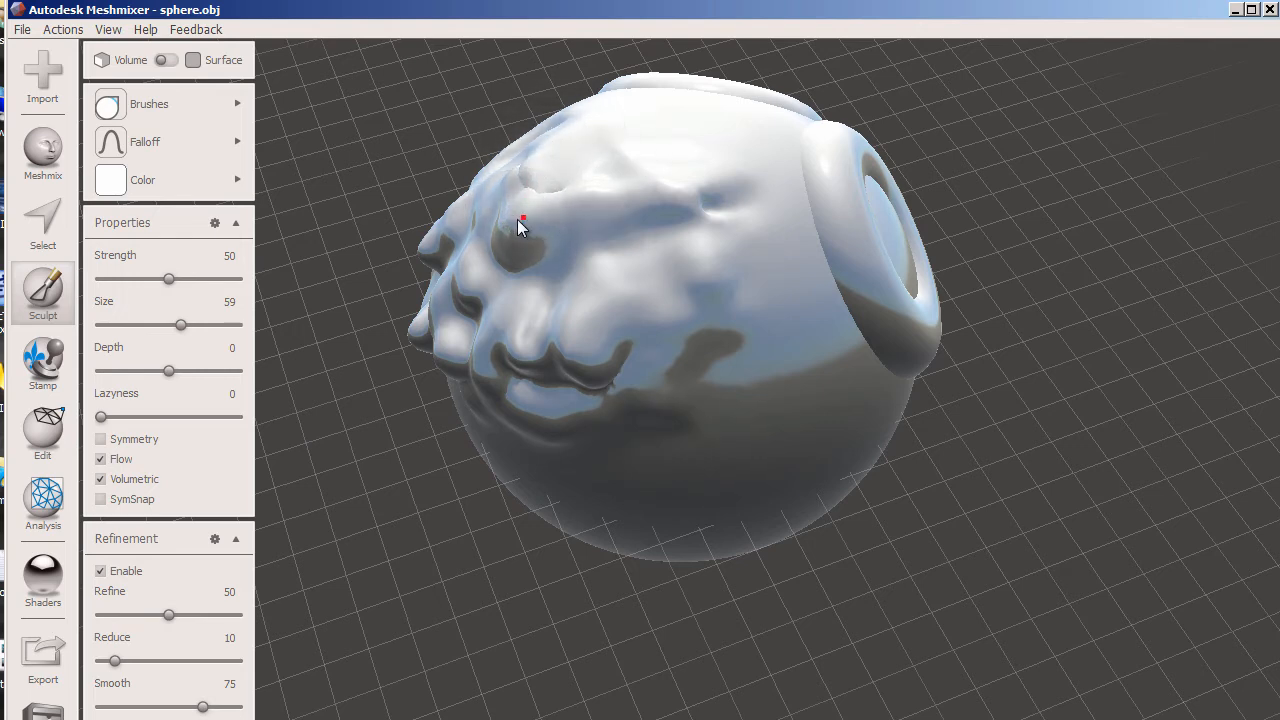
mouse_move(511, 228)
left_mouse_down()
mouse_move(480, 286)
mouse_move(463, 291)
mouse_move(524, 346)
mouse_move(509, 352)
mouse_move(563, 362)
left_mouse_up()
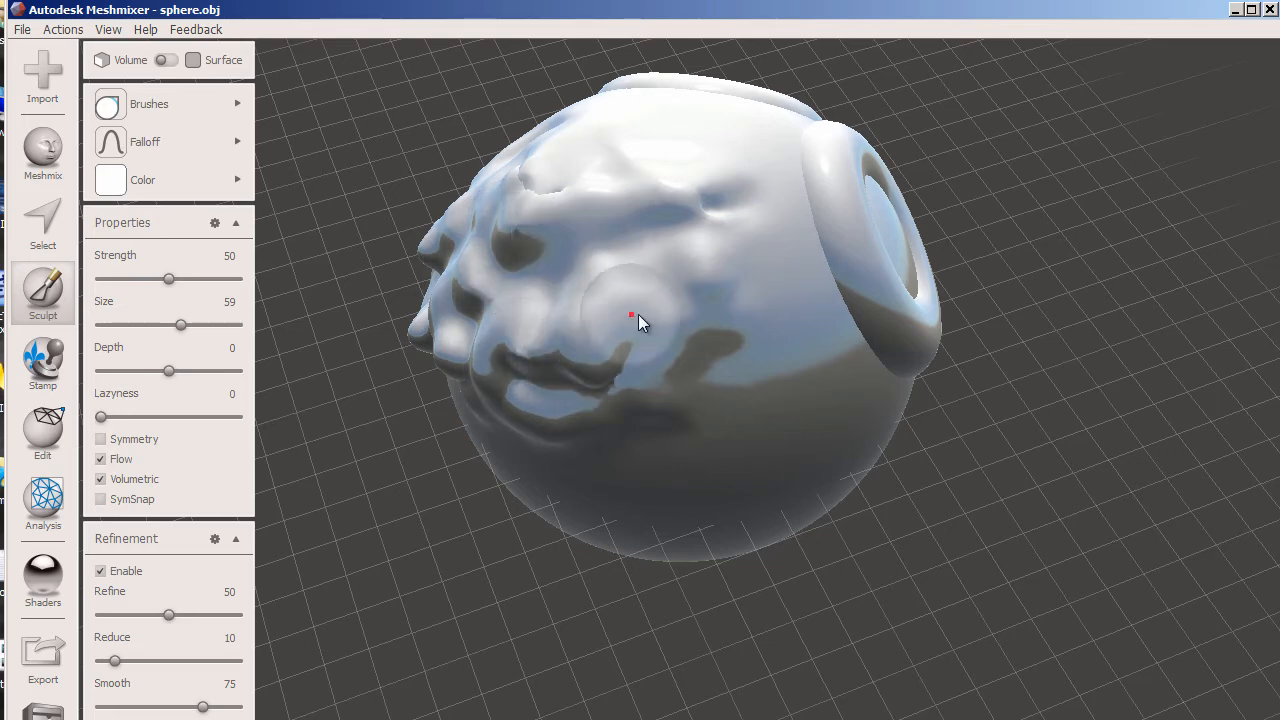
mouse_move(638, 314)
right_mouse_down()
mouse_move(793, 313)
mouse_move(725, 298)
right_mouse_up()
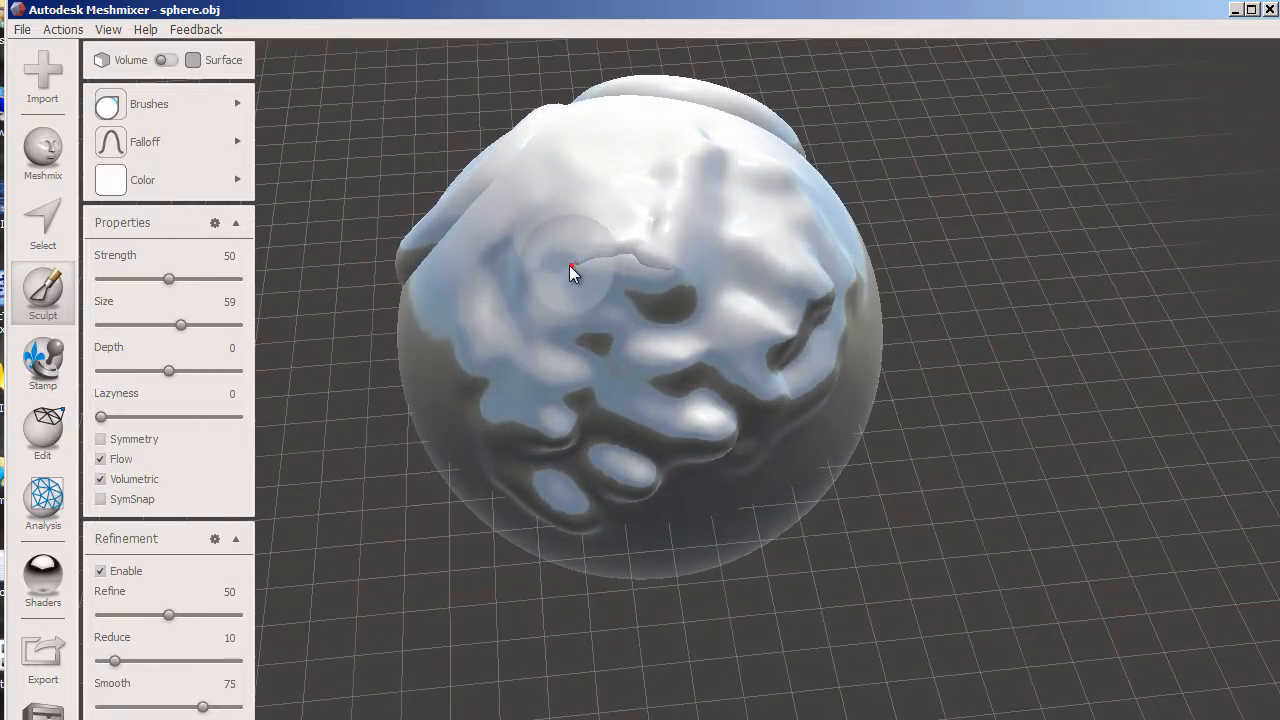
Switch to the BubbleSmooth brush and soften the spikes and creases across the side of the sphere.
left_click(225, 105)
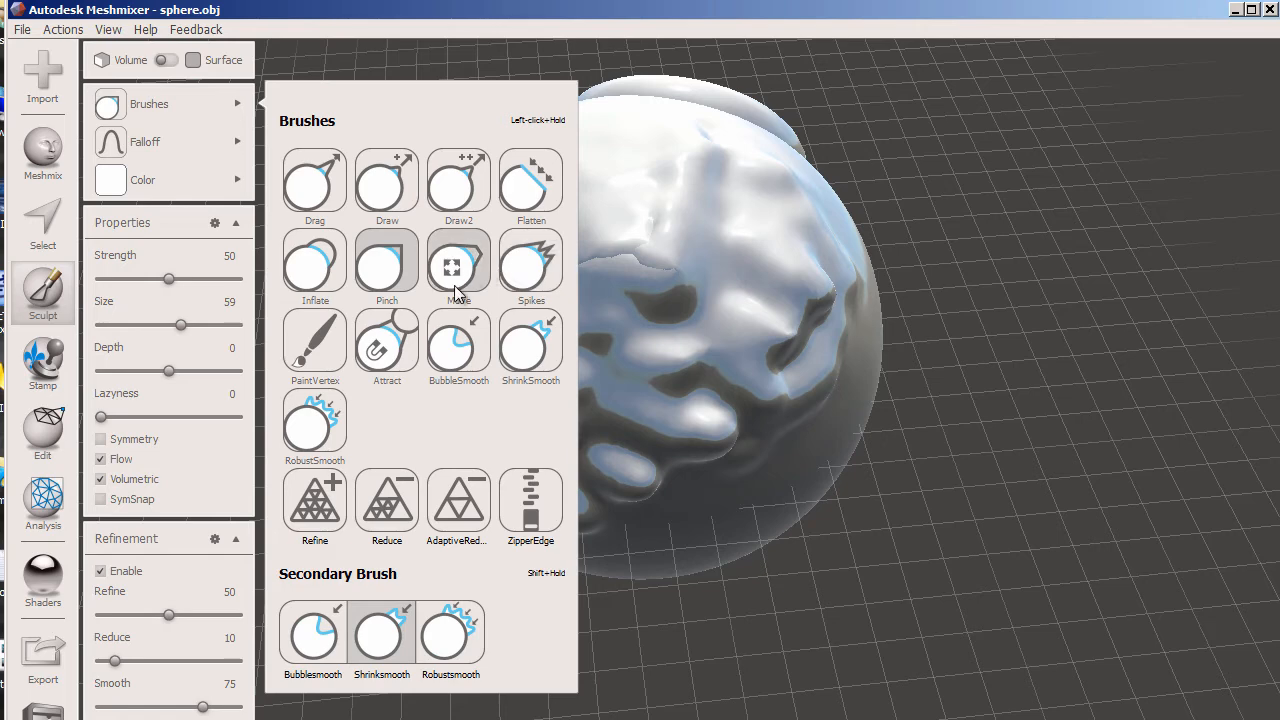
left_click(470, 350)
mouse_move(630, 318)
left_mouse_down()
mouse_move(694, 362)
mouse_move(716, 446)
mouse_move(619, 464)
mouse_move(564, 421)
mouse_move(537, 459)
mouse_move(626, 268)
mouse_move(614, 257)
mouse_move(737, 289)
left_mouse_up()
mouse_move(737, 289)
right_mouse_down()
mouse_move(558, 323)
mouse_move(625, 363)
right_mouse_up()
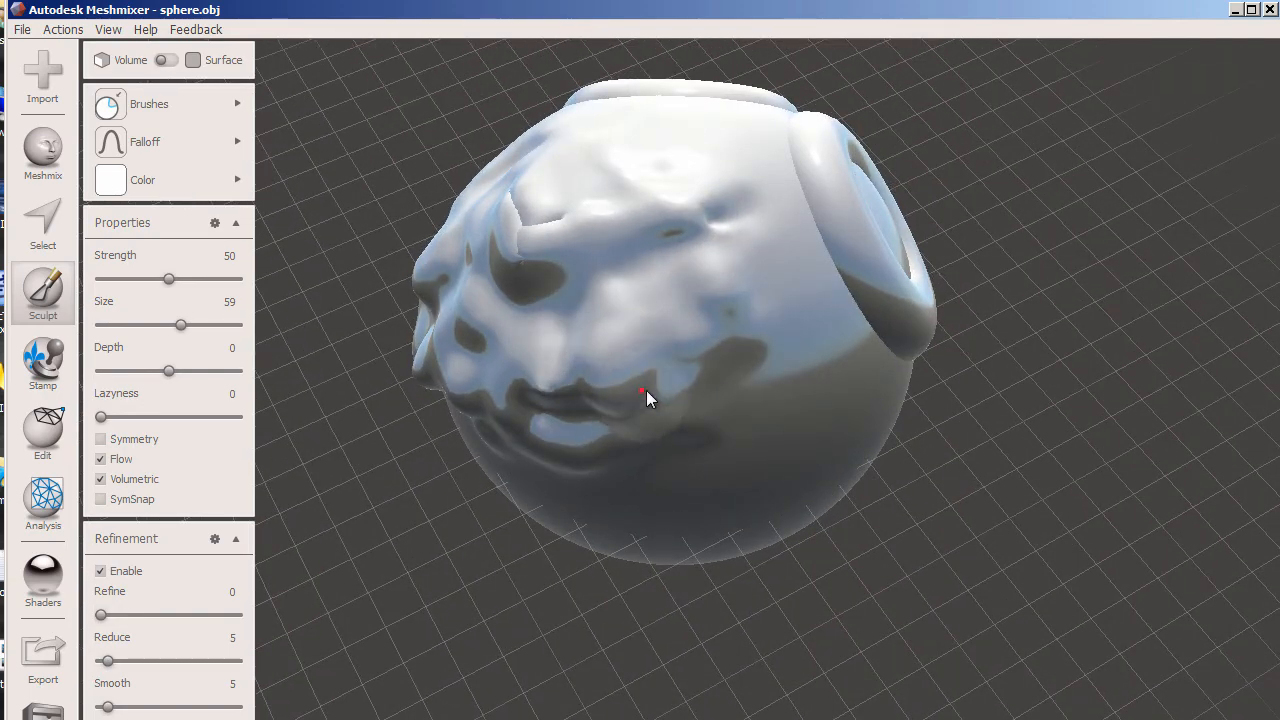
mouse_move(683, 244)
left_mouse_down()
mouse_move(703, 224)
mouse_move(698, 192)
mouse_move(641, 242)
mouse_move(696, 407)
mouse_move(592, 451)
left_mouse_up()
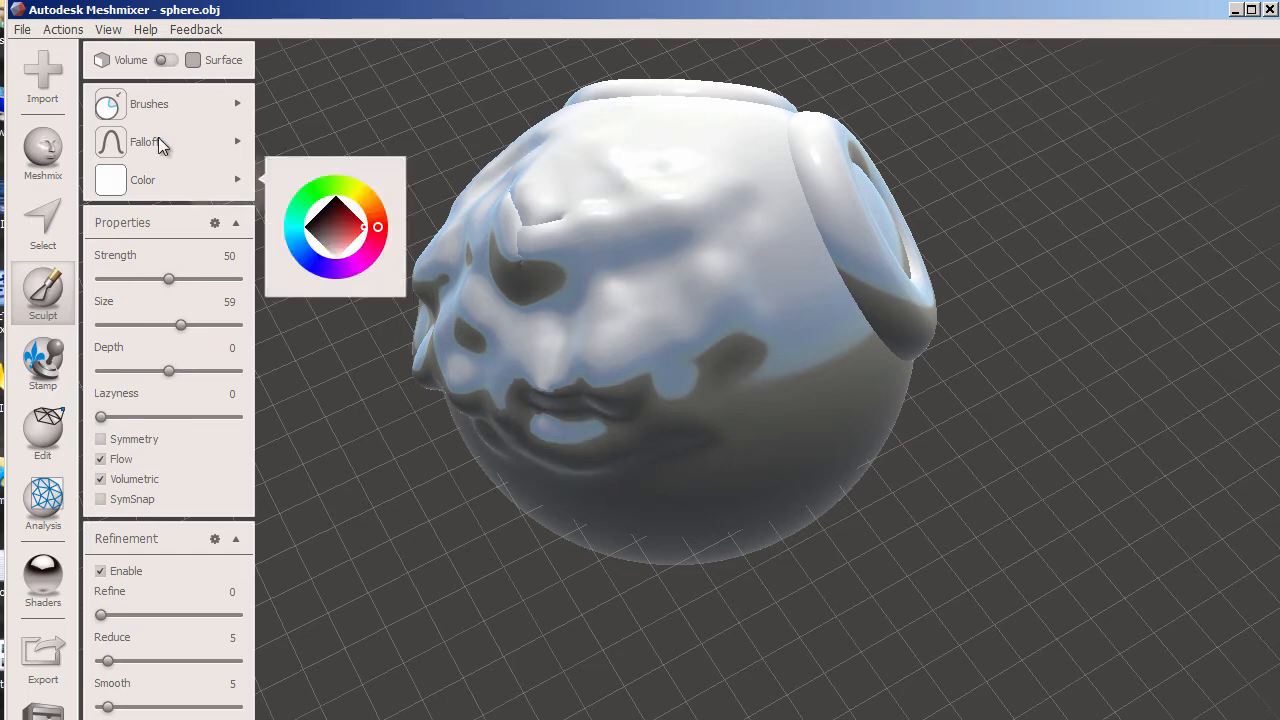
Set the BubbleSmooth brush to strength 36, size 26 and depth -16, and stroke over the torus rims and the surface around them.
mouse_move(154, 94)
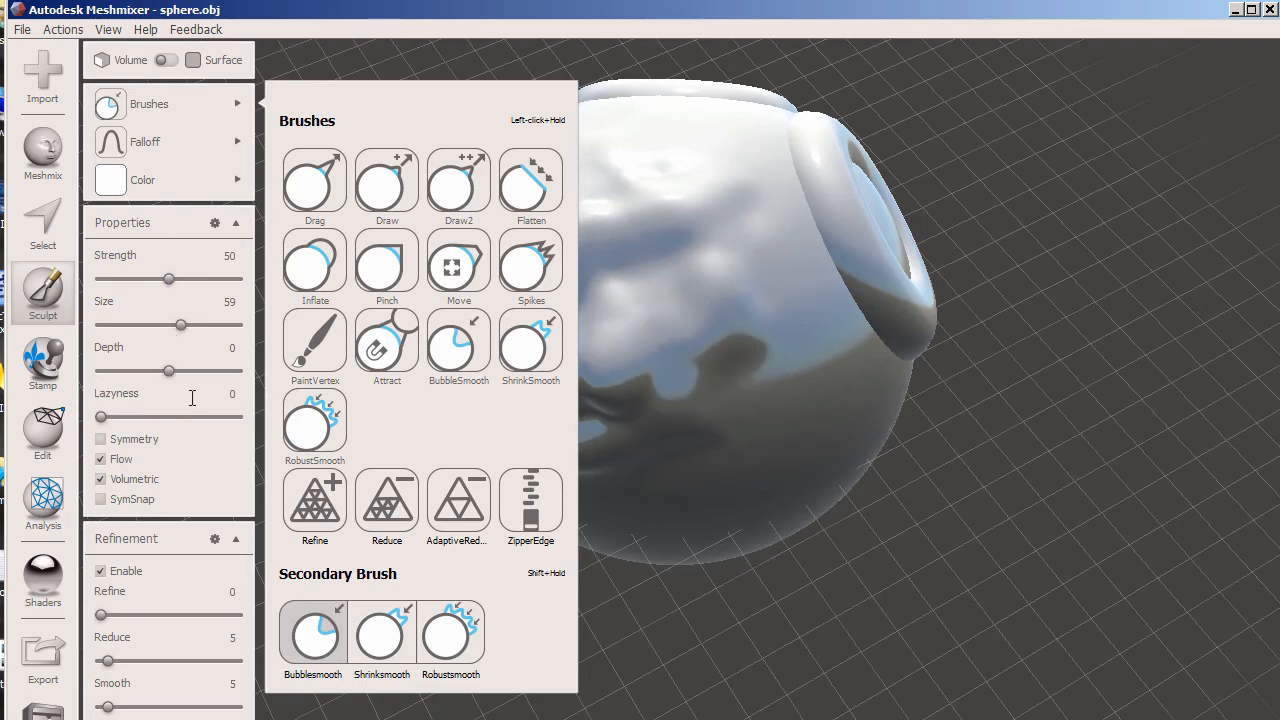
mouse_move(736, 361)
right_mouse_down()
mouse_move(780, 355)
mouse_move(831, 395)
mouse_move(805, 355)
mouse_move(746, 420)
mouse_move(551, 429)
mouse_move(668, 392)
mouse_move(650, 385)
right_mouse_up()
left_click_drag(168, 371, 147, 371)
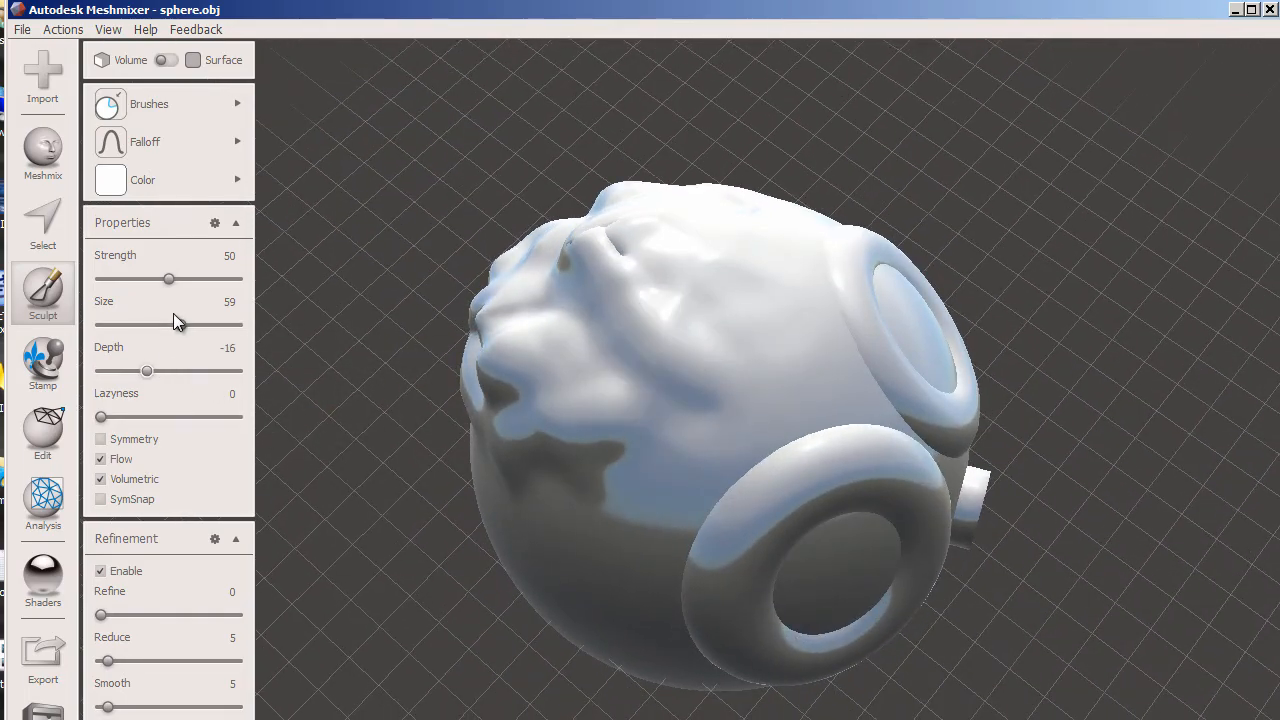
left_click_drag(176, 324, 136, 327)
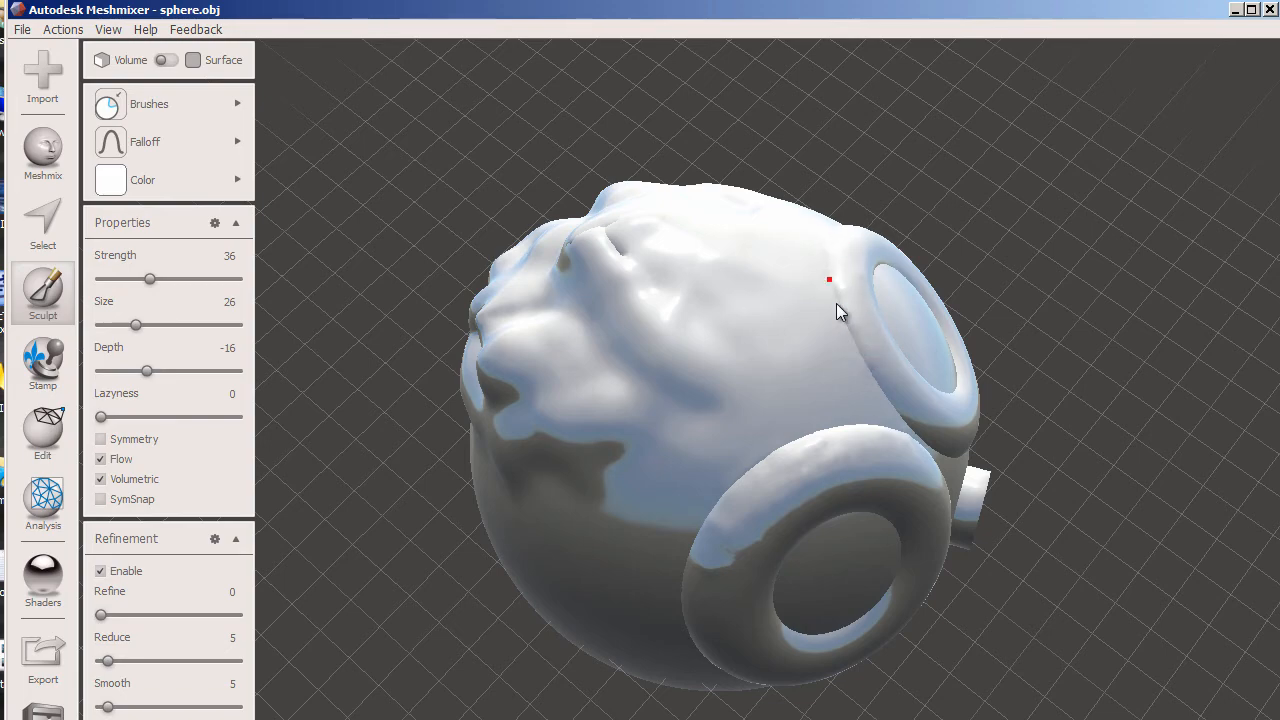
right_click_drag(750, 372, 574, 374)
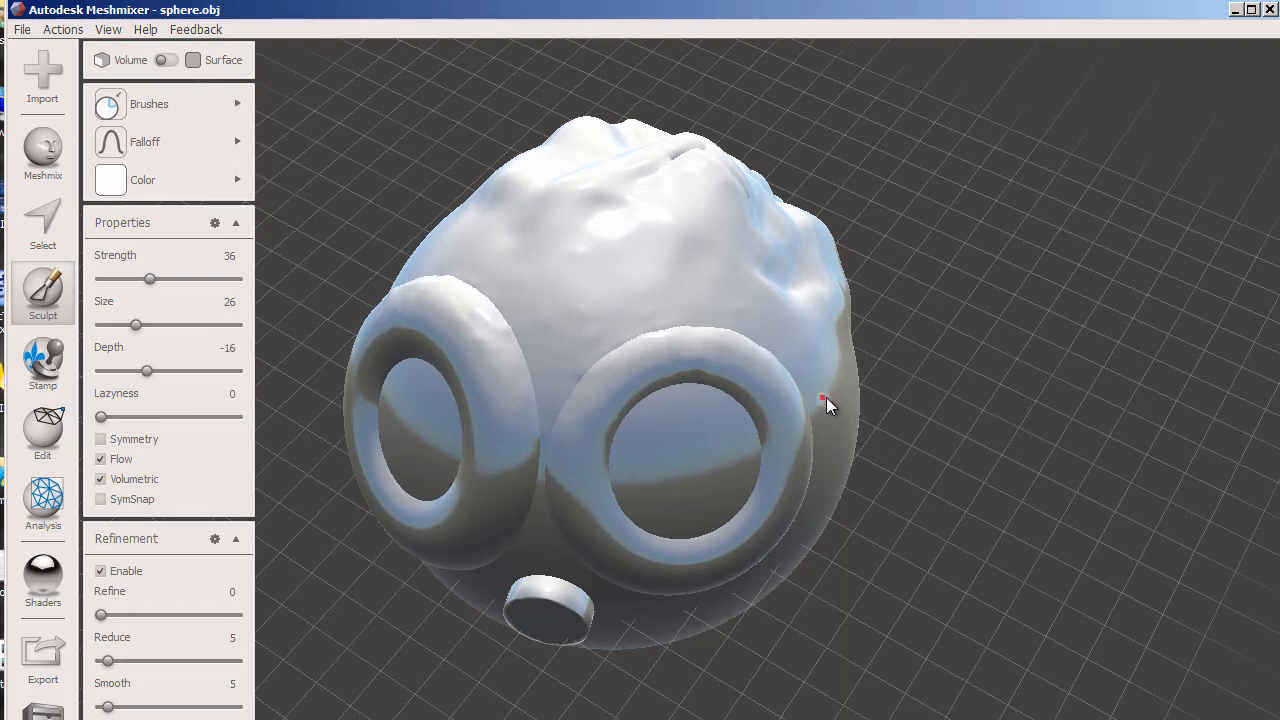
right_click_drag(826, 398, 767, 307)
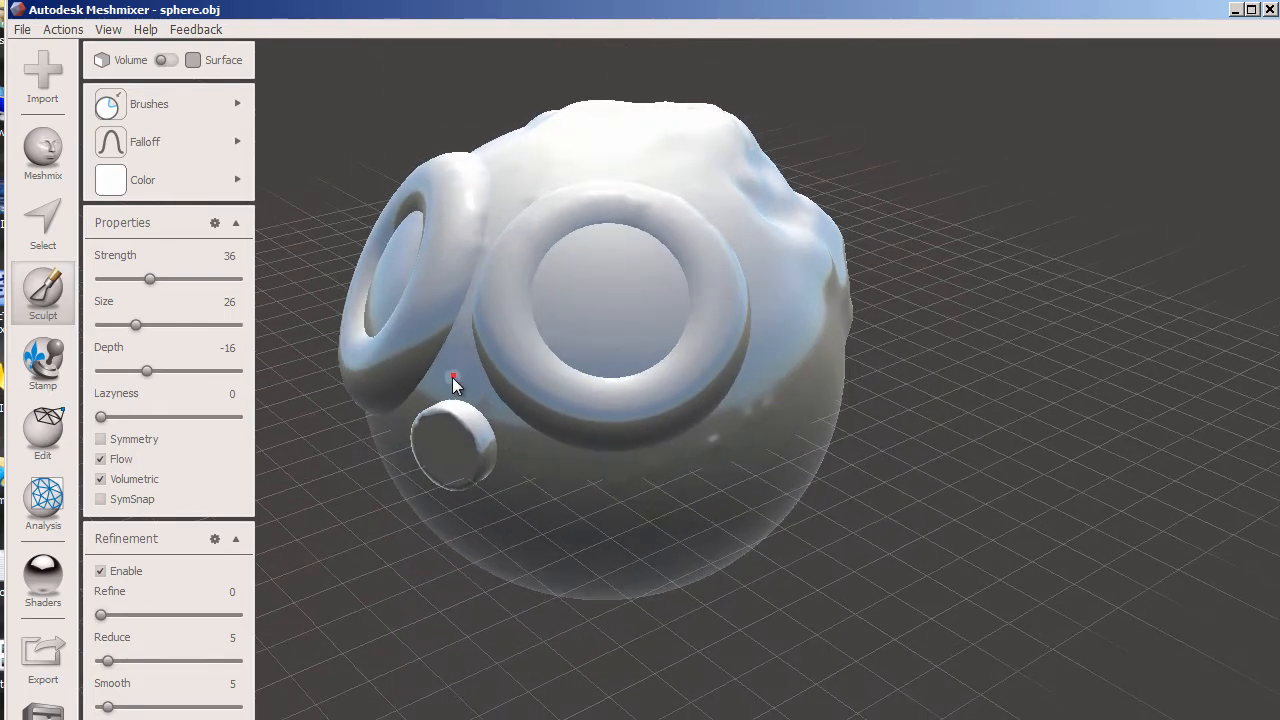
mouse_move(781, 401)
right_mouse_down()
mouse_move(823, 417)
mouse_move(703, 374)
mouse_move(577, 380)
mouse_move(727, 428)
right_mouse_up()
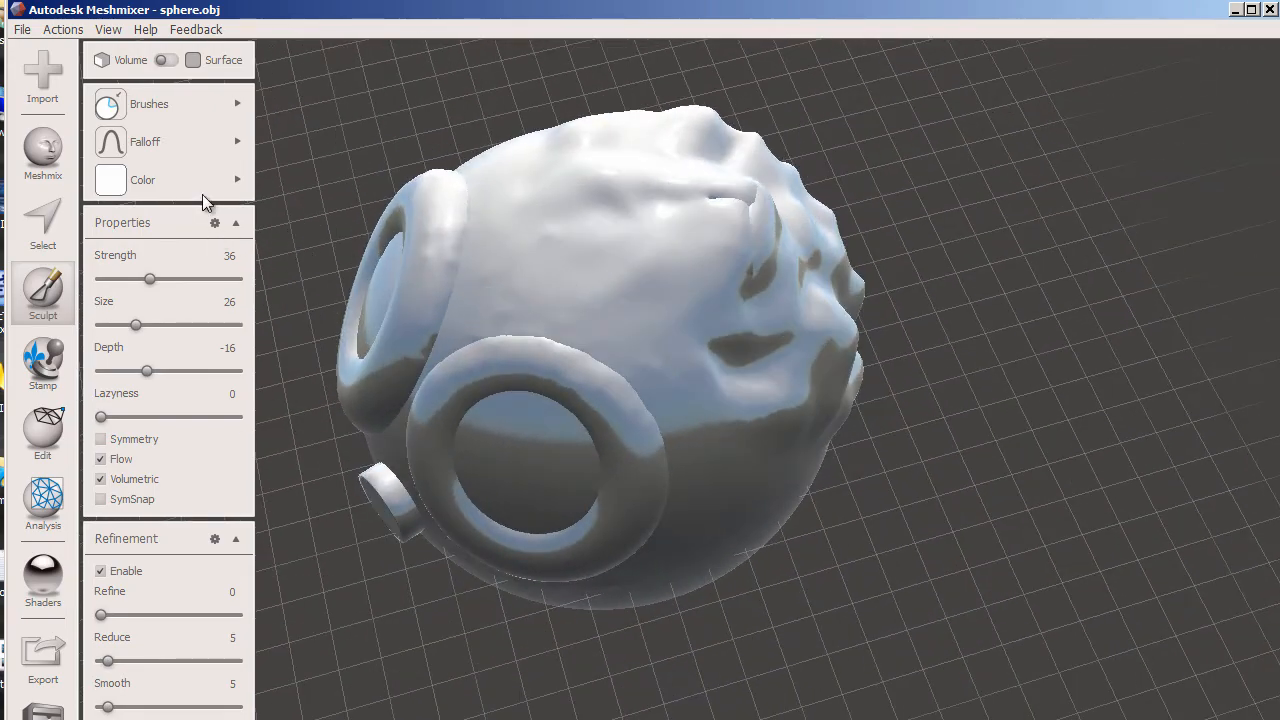
Switch to the ShrinkSmooth brush, set its size to 56, and smooth the surface above and around the tori.
left_click(225, 116)
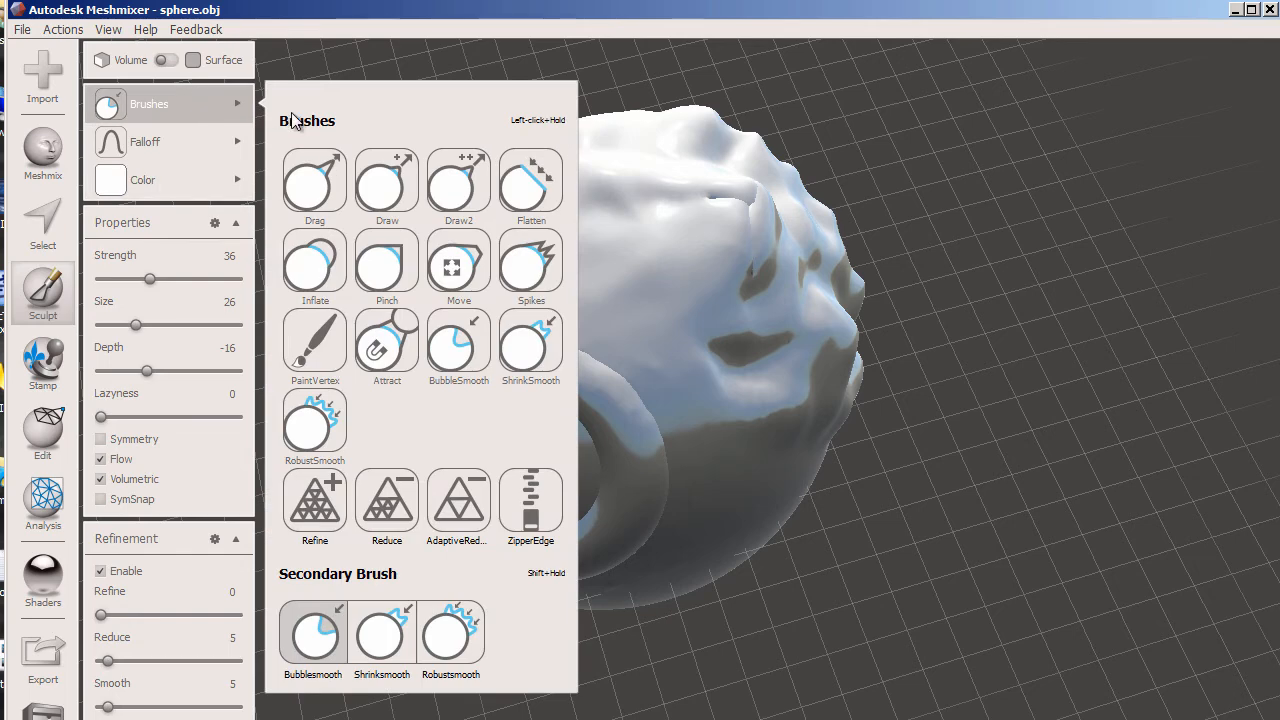
left_click(530, 342)
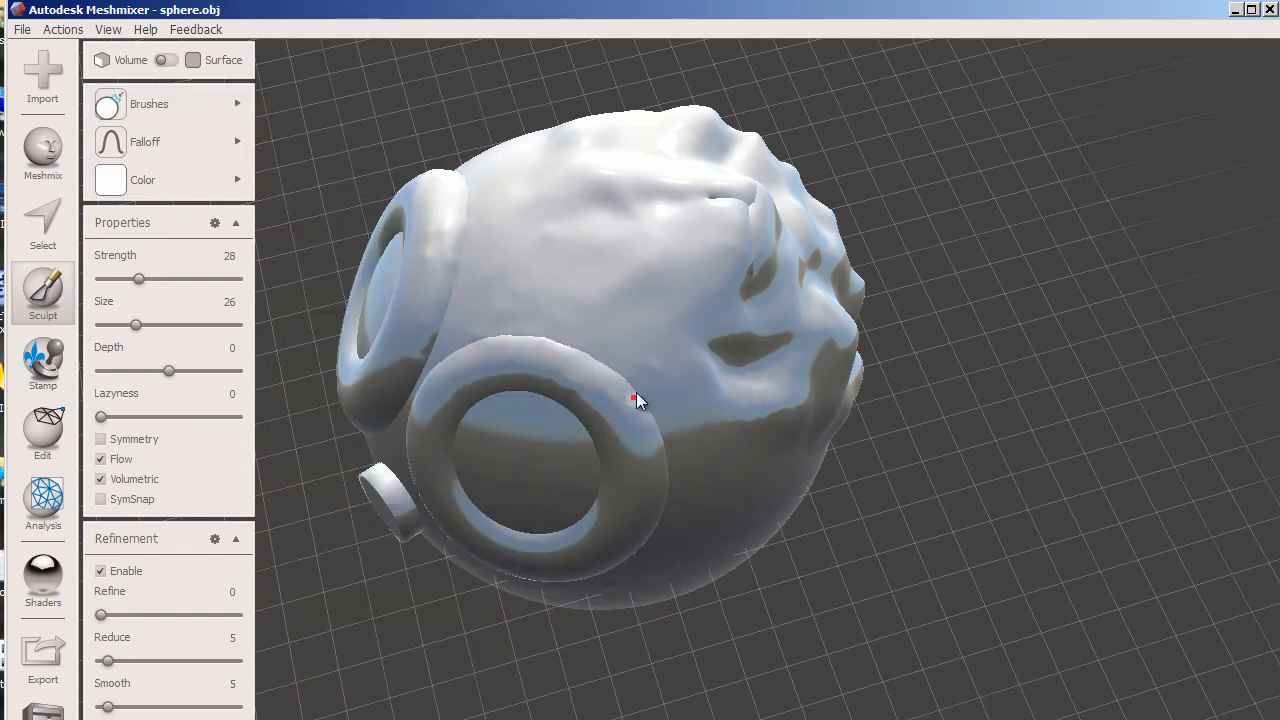
left_click_drag(137, 278, 145, 278)
left_click_drag(137, 325, 177, 325)
mouse_move(484, 315)
left_mouse_down("shift")
mouse_move(580, 323)
mouse_move(489, 259)
mouse_move(434, 311)
mouse_move(455, 214)
mouse_move(443, 302)
left_mouse_up("shift")
mouse_move(676, 392)
right_mouse_down()
mouse_move(698, 349)
mouse_move(662, 455)
right_mouse_up()
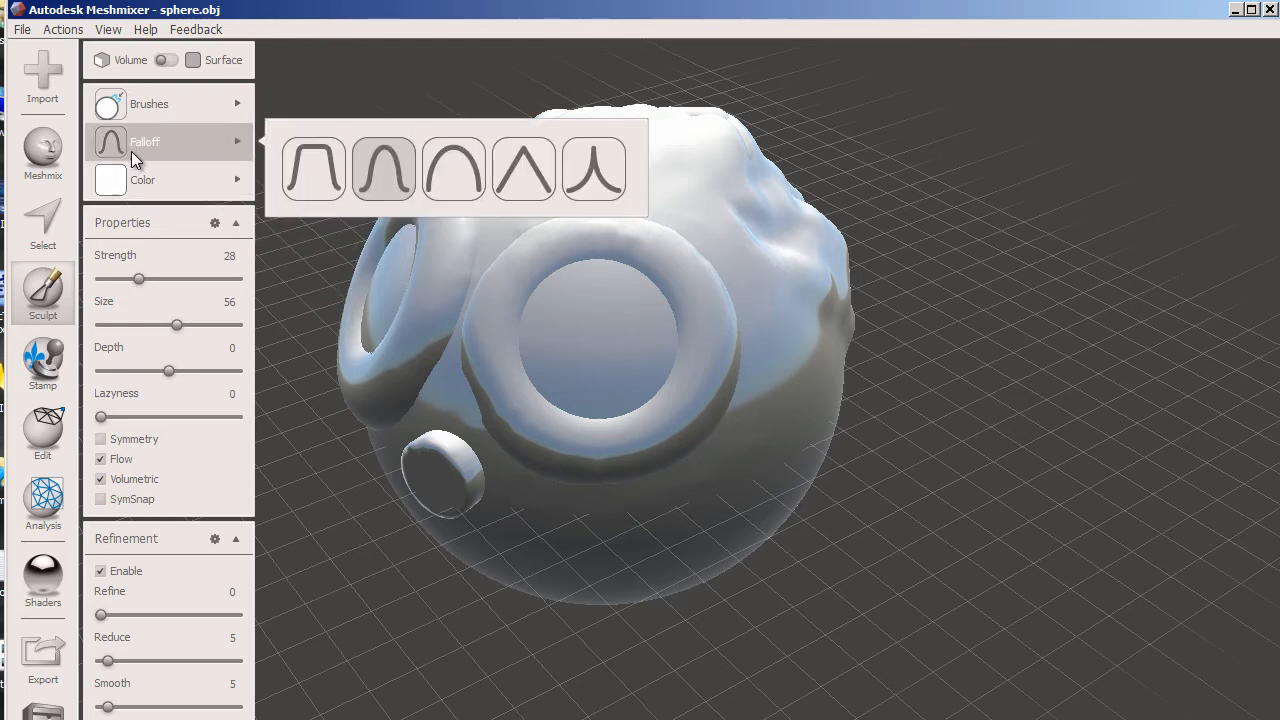
Smooth the bumps on the crown and the outer edge of the torus with the ShrinkSmooth brush.
mouse_move(131, 190)
mouse_move(147, 158)
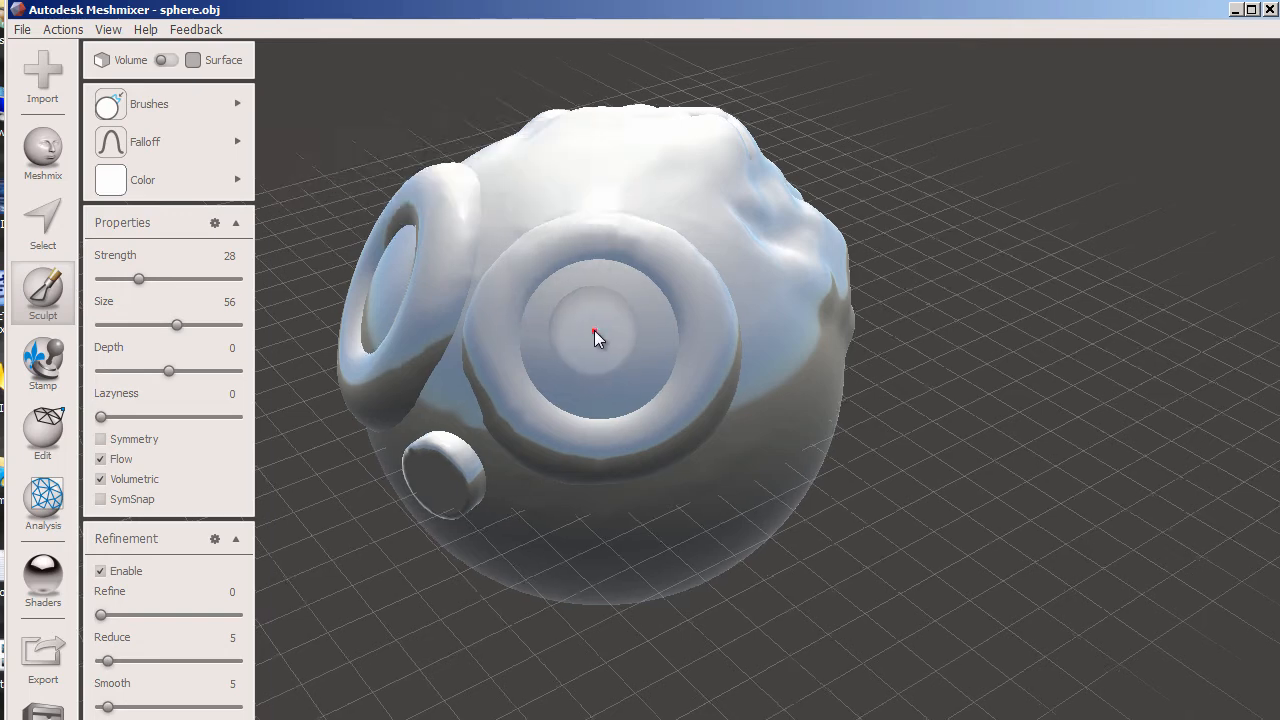
right_click_drag(594, 334, 631, 334)
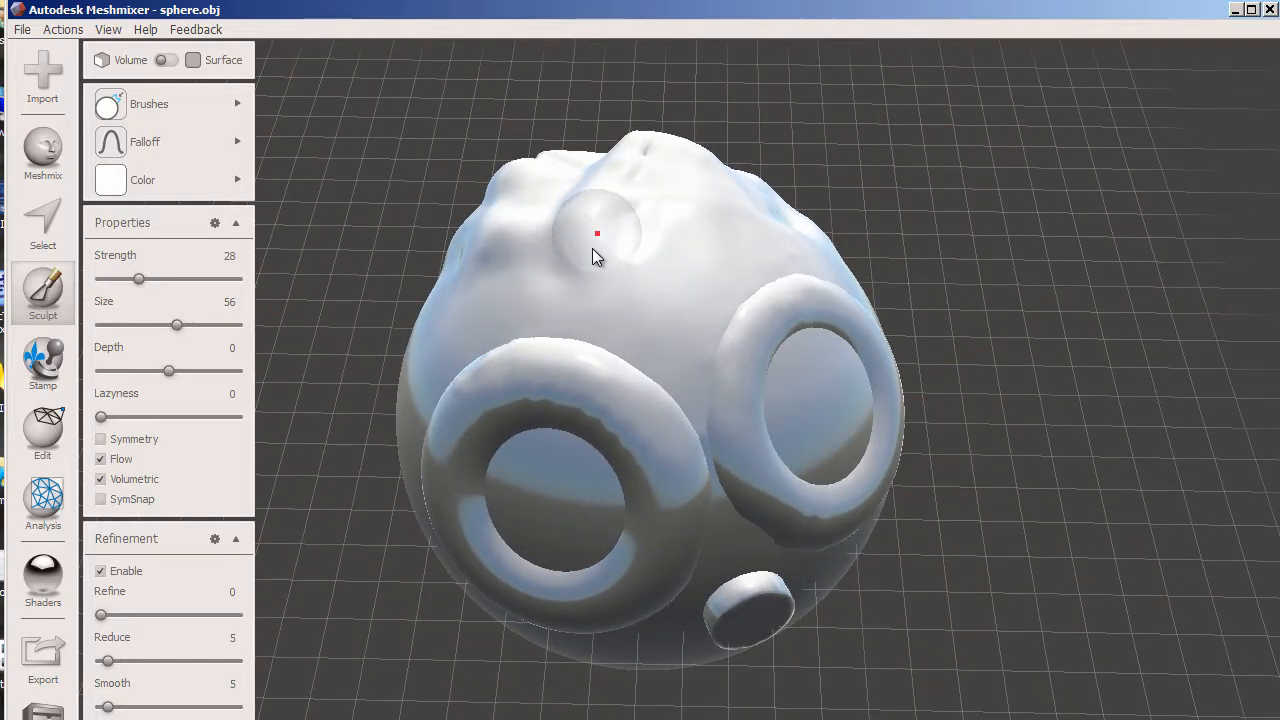
right_click_drag(594, 251, 712, 325)
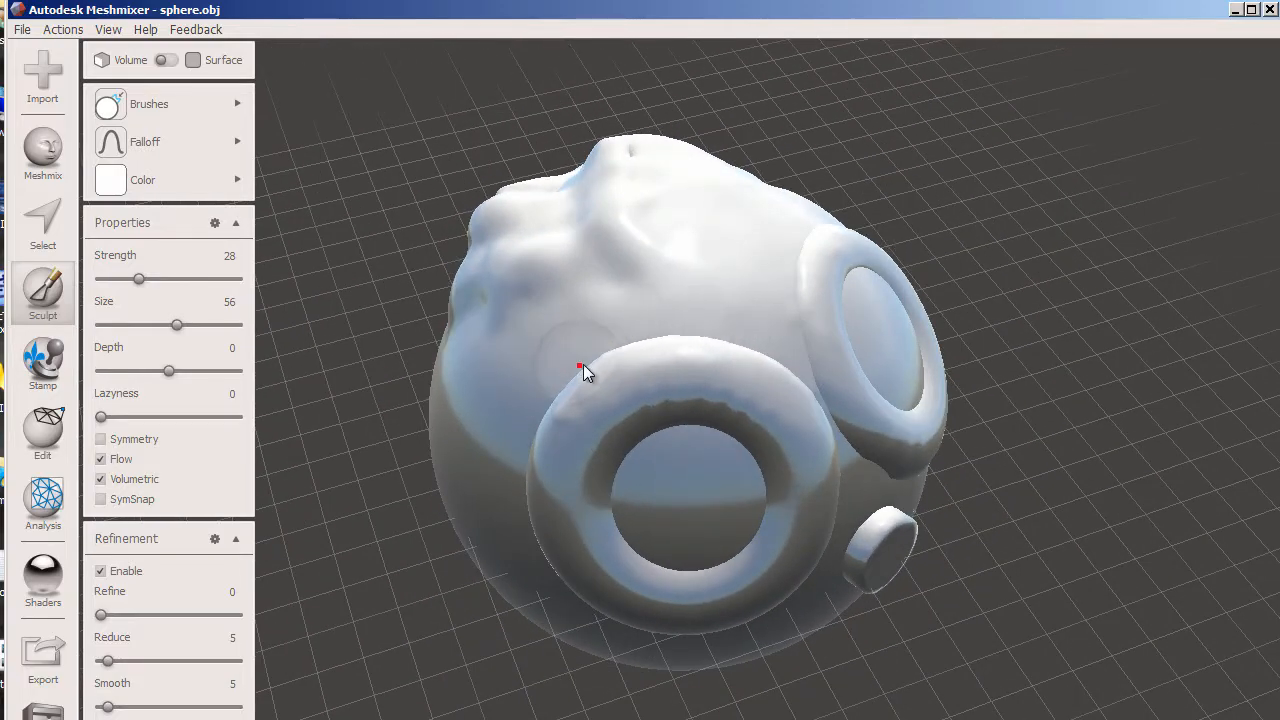
mouse_move(548, 399)
left_mouse_down()
mouse_move(572, 394)
mouse_move(539, 445)
left_mouse_up()
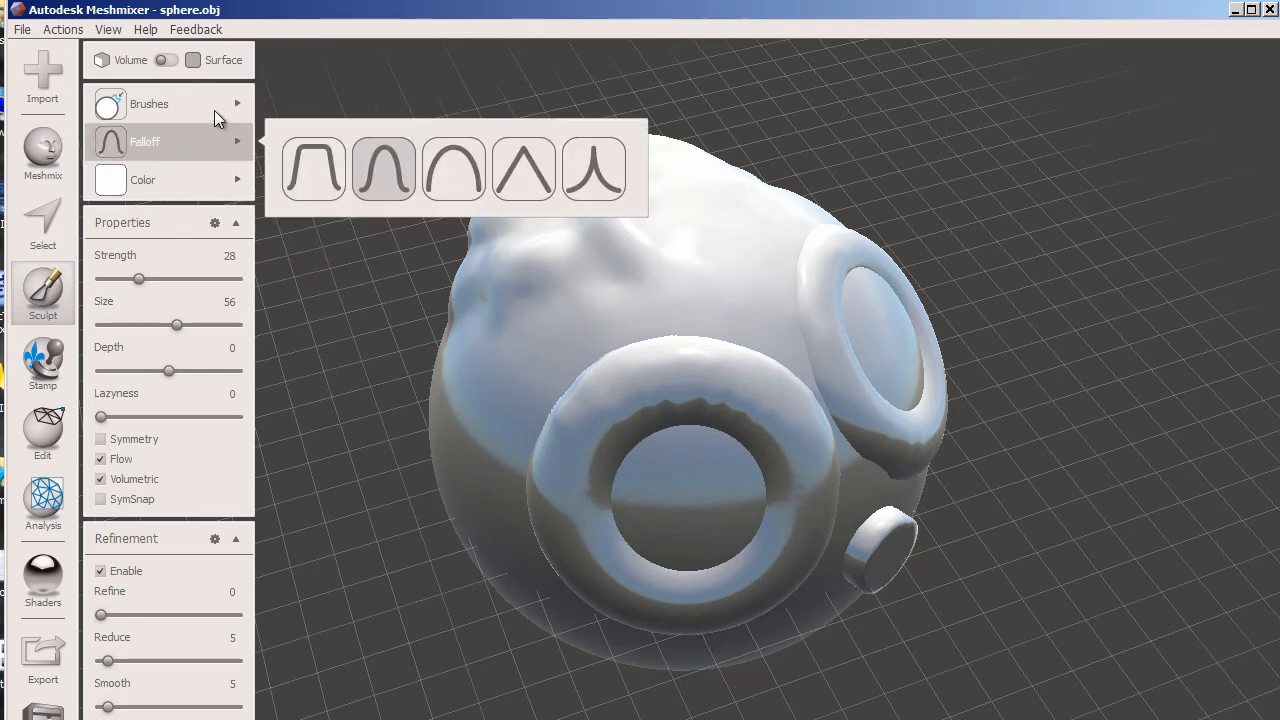
Switch to the PaintVertex brush, choose bright green as its color, and paint the first torus.
mouse_move(170, 104)
left_click(315, 340)
mouse_move(237, 180)
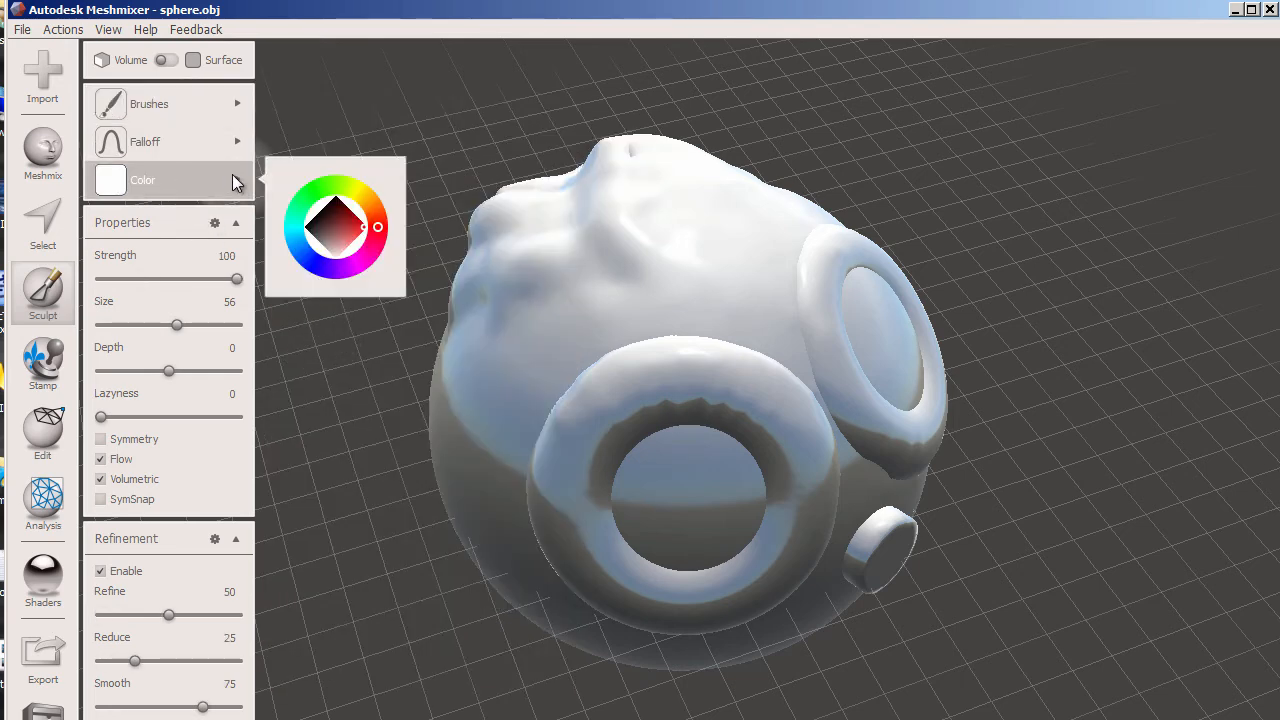
left_click(307, 196)
mouse_move(661, 382)
left_mouse_down()
mouse_move(600, 408)
mouse_move(612, 377)
mouse_move(560, 440)
mouse_move(749, 380)
mouse_move(797, 417)
mouse_move(808, 466)
mouse_move(799, 497)
mouse_move(662, 578)
mouse_move(579, 515)
mouse_move(591, 535)
mouse_move(551, 451)
mouse_move(551, 521)
mouse_move(613, 567)
left_mouse_up()
right_click_drag(791, 500, 650, 378)
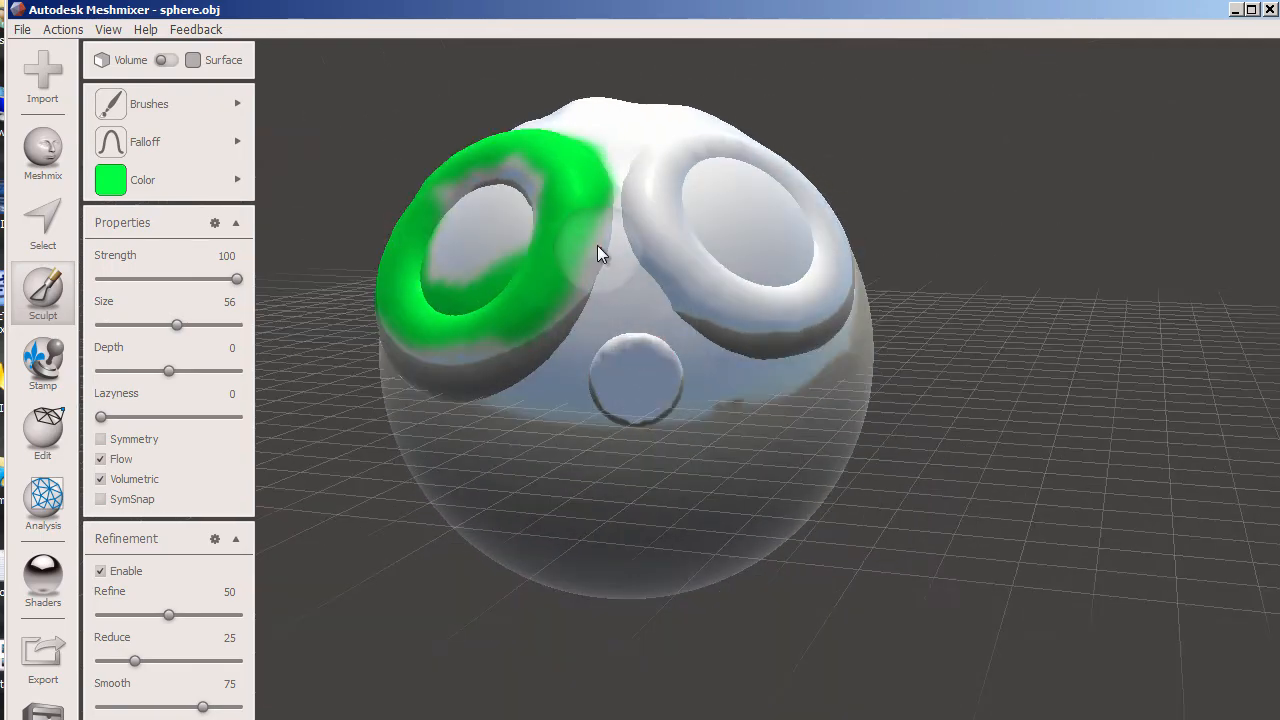
Paint the second torus and the surface bordering both tori green.
mouse_move(488, 342)
right_mouse_down()
mouse_move(899, 427)
mouse_move(557, 457)
mouse_move(556, 398)
right_mouse_up()
mouse_move(557, 398)
left_mouse_down()
mouse_move(551, 366)
mouse_move(651, 300)
mouse_move(743, 317)
mouse_move(691, 437)
mouse_move(646, 499)
mouse_move(547, 442)
left_mouse_up()
right_click_drag(731, 501, 516, 452)
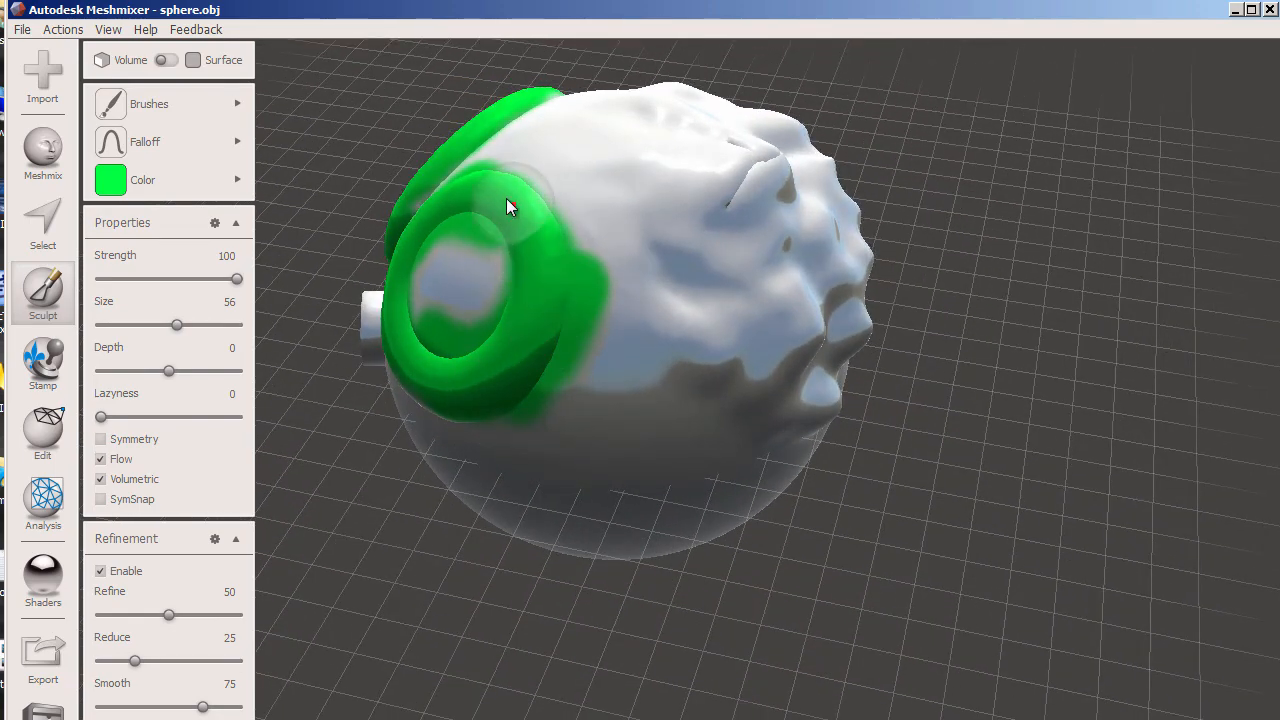
right_click_drag(557, 343, 724, 396)
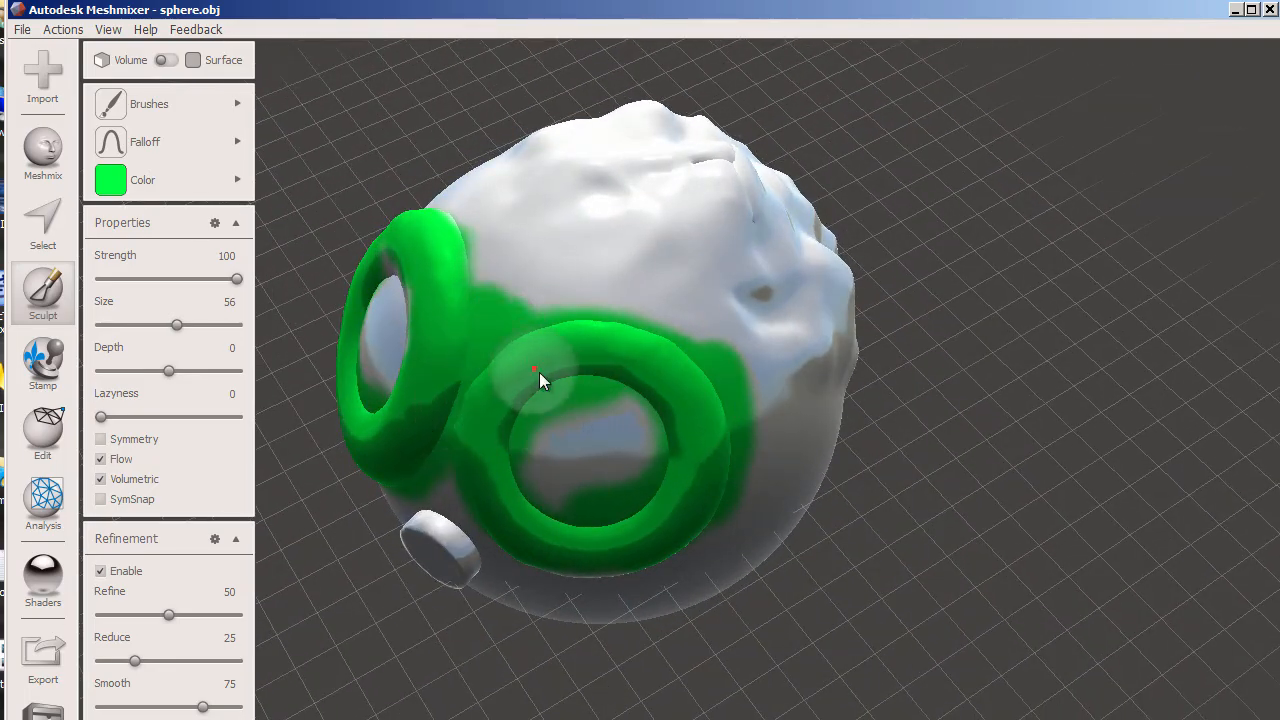
right_click_drag(576, 368, 634, 391)
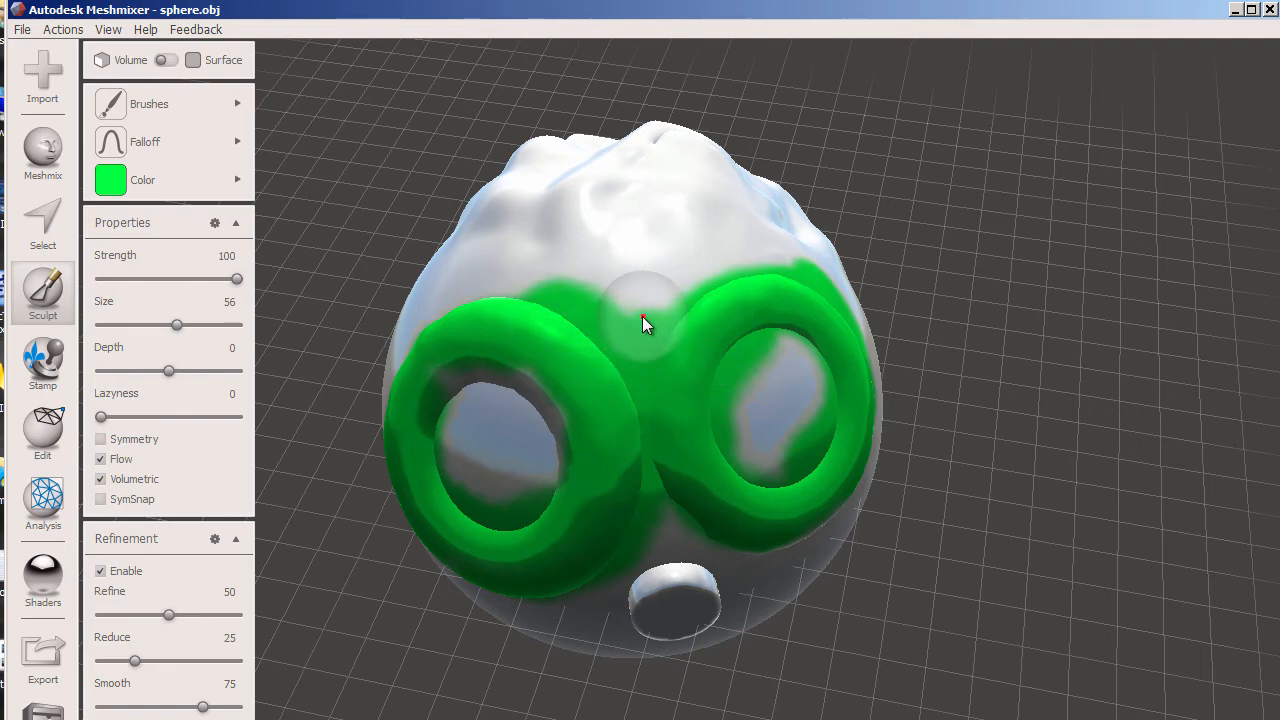
Extend the green paint over the forehead area above the tori and onto the side of the sphere.
mouse_move(566, 303)
left_mouse_down()
mouse_move(654, 280)
mouse_move(549, 277)
mouse_move(442, 338)
left_mouse_up()
right_click_drag(442, 330, 686, 322)
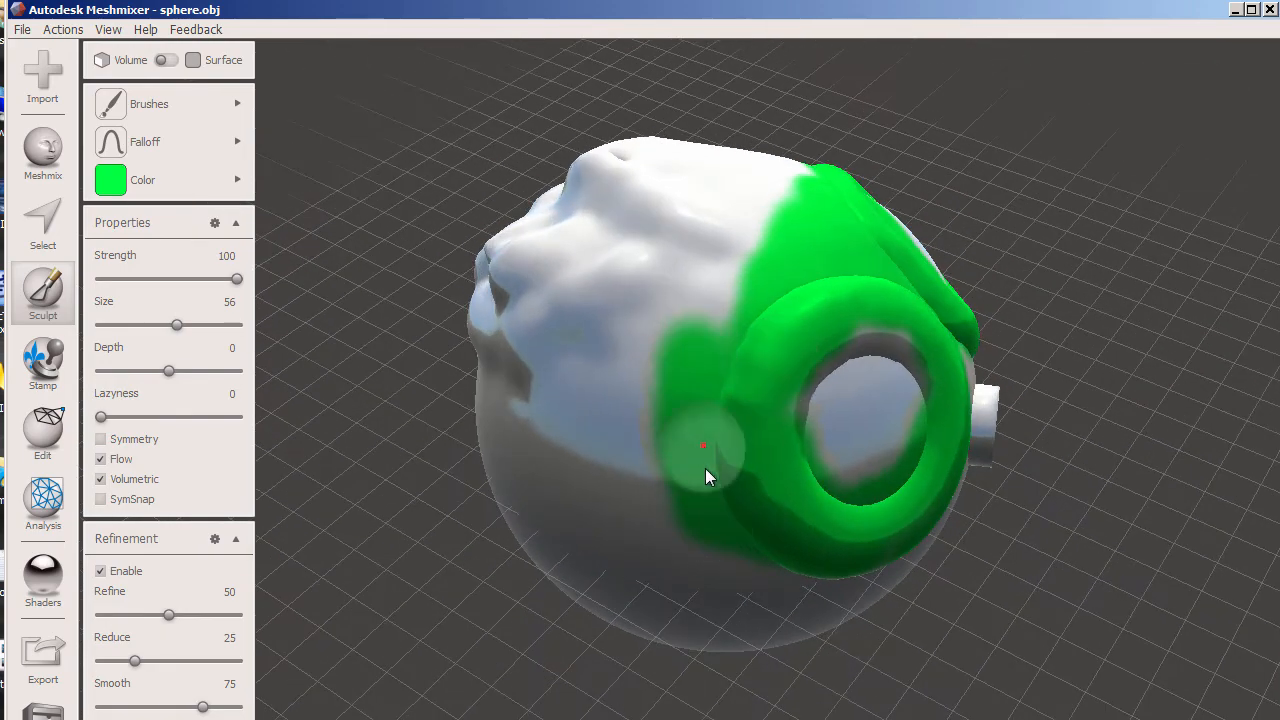
mouse_move(747, 372)
left_mouse_down()
mouse_move(711, 331)
mouse_move(697, 286)
mouse_move(811, 277)
mouse_move(707, 268)
mouse_move(766, 284)
left_mouse_up()
right_click_drag(766, 284, 583, 336)
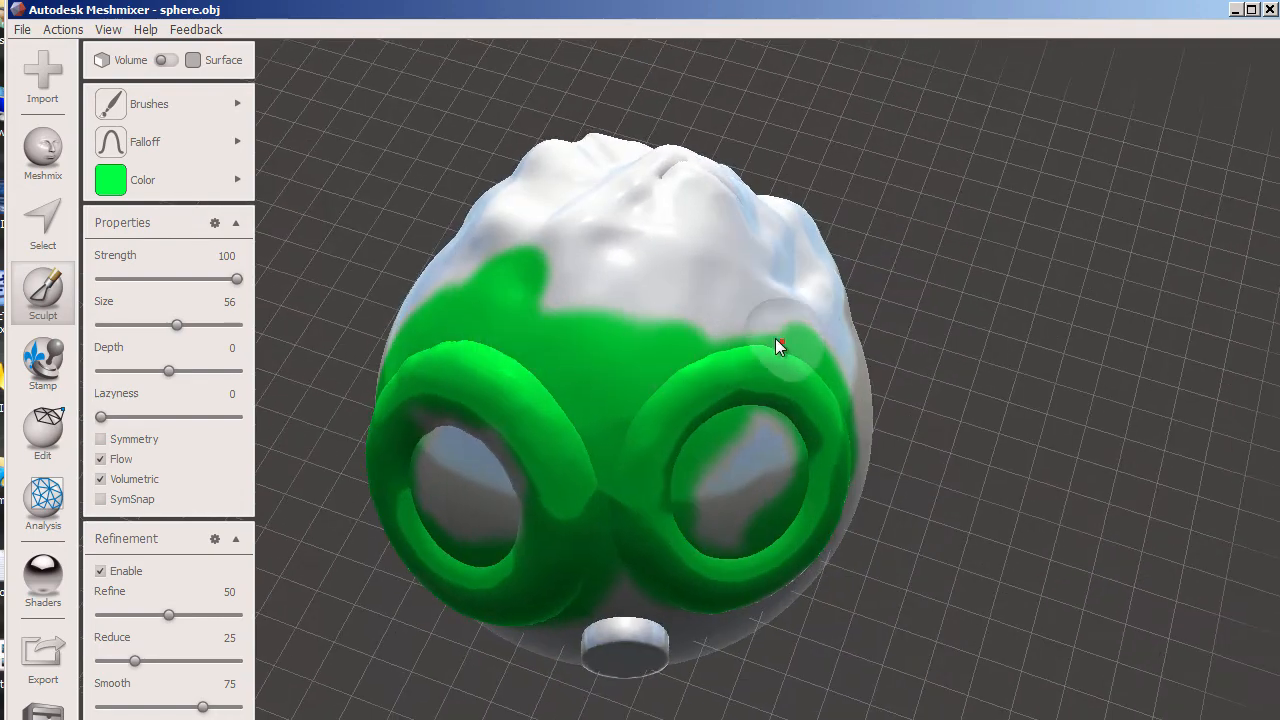
Paint the area above the second torus and the surfaces inside both torus rings green.
mouse_move(823, 384)
left_mouse_down()
mouse_move(749, 398)
mouse_move(682, 453)
left_mouse_up()
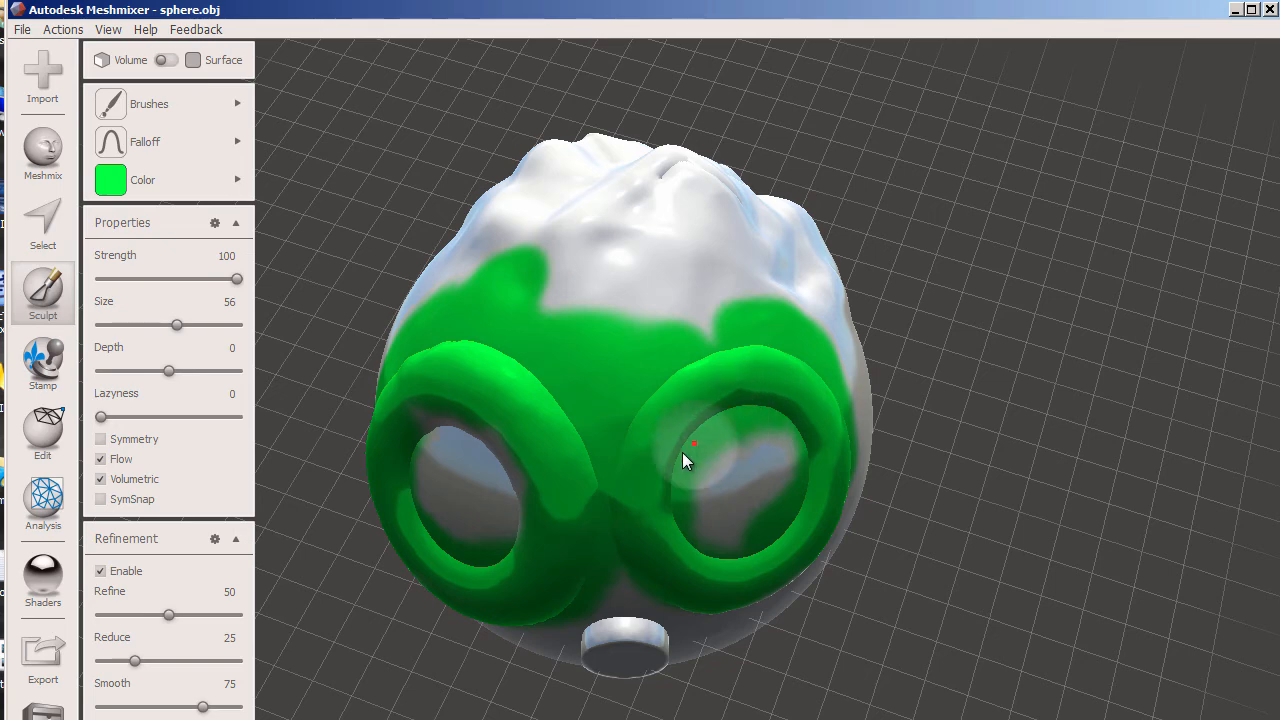
mouse_move(527, 509)
left_mouse_down()
mouse_move(466, 457)
mouse_move(528, 543)
mouse_move(429, 466)
mouse_move(456, 550)
mouse_move(500, 523)
mouse_move(451, 529)
mouse_move(514, 531)
left_mouse_up()
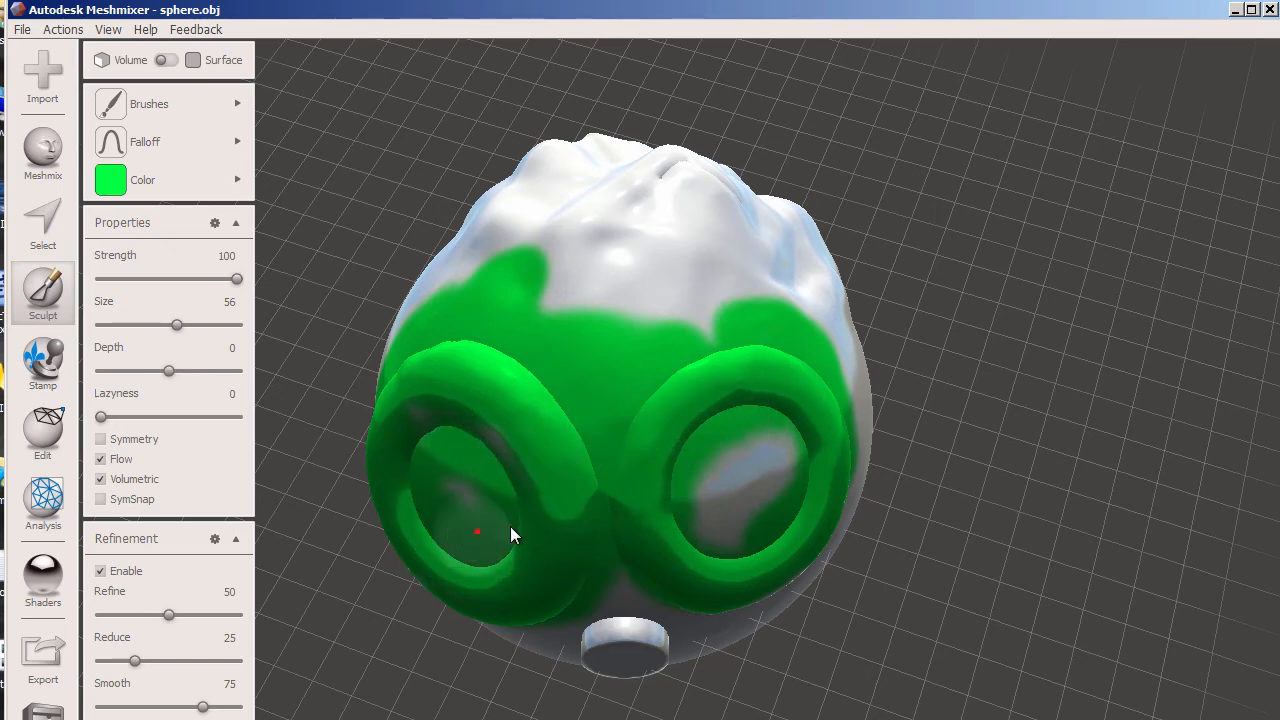
left_click_drag(805, 504, 799, 508)
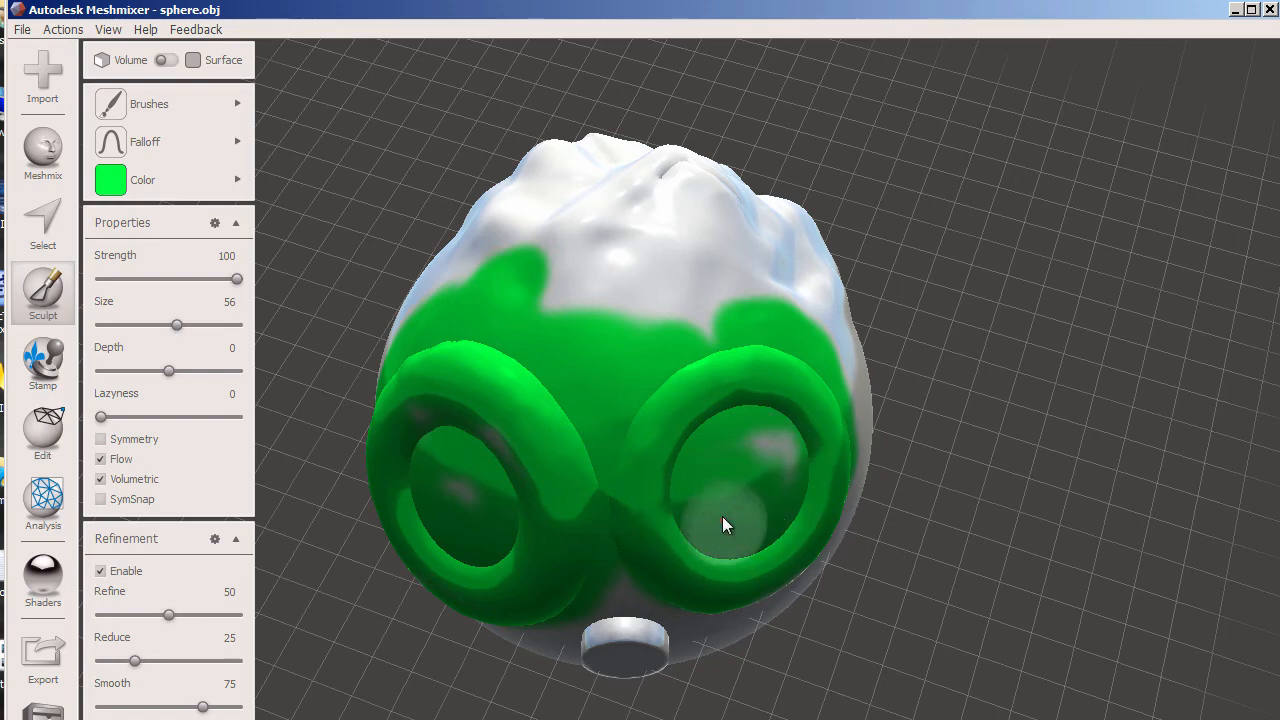
Paint the sphere's sides beside and below the tori, the gap between them and the small cylinder nose green.
mouse_move(722, 516)
right_mouse_down()
mouse_move(529, 408)
mouse_move(550, 413)
right_mouse_up()
mouse_move(414, 353)
left_mouse_down()
mouse_move(442, 373)
mouse_move(695, 350)
mouse_move(595, 392)
mouse_move(608, 439)
mouse_move(557, 260)
mouse_move(515, 340)
mouse_move(671, 213)
mouse_move(706, 270)
mouse_move(672, 421)
mouse_move(647, 441)
mouse_move(433, 422)
left_mouse_up()
right_click_drag(511, 429, 674, 491)
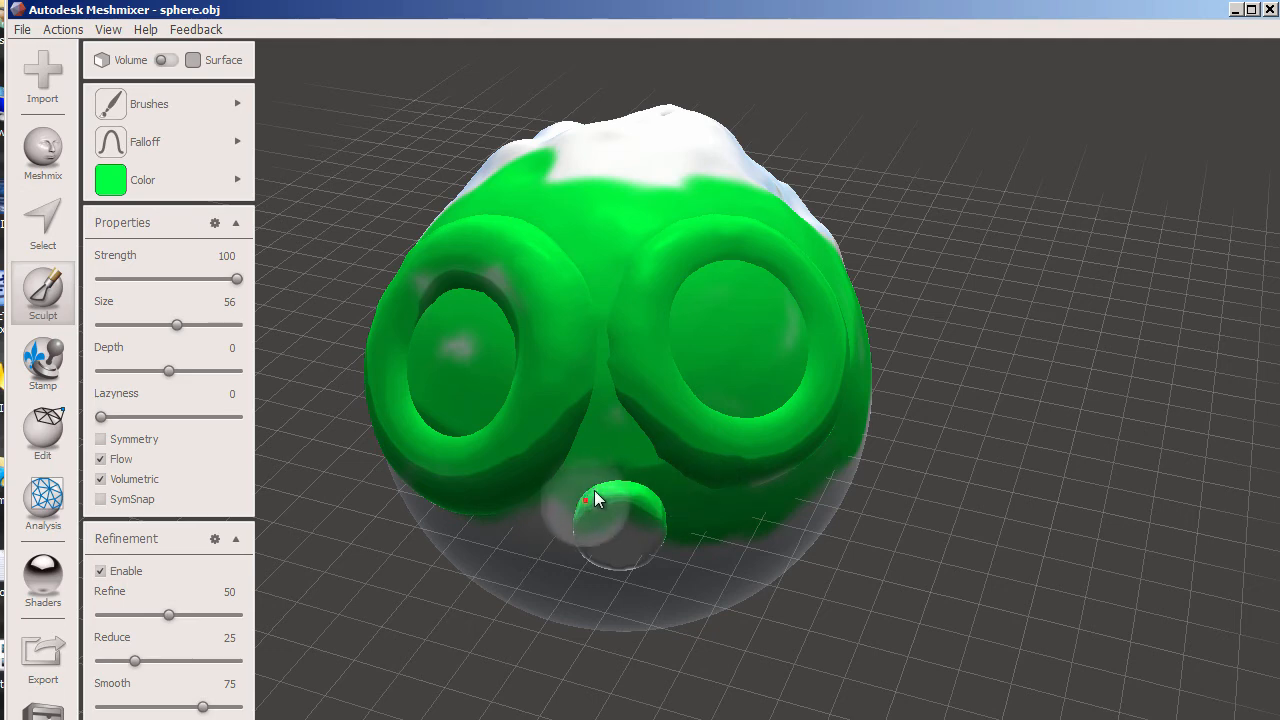
mouse_move(595, 526)
left_mouse_down()
mouse_move(631, 509)
mouse_move(559, 487)
mouse_move(506, 493)
mouse_move(575, 428)
left_mouse_up()
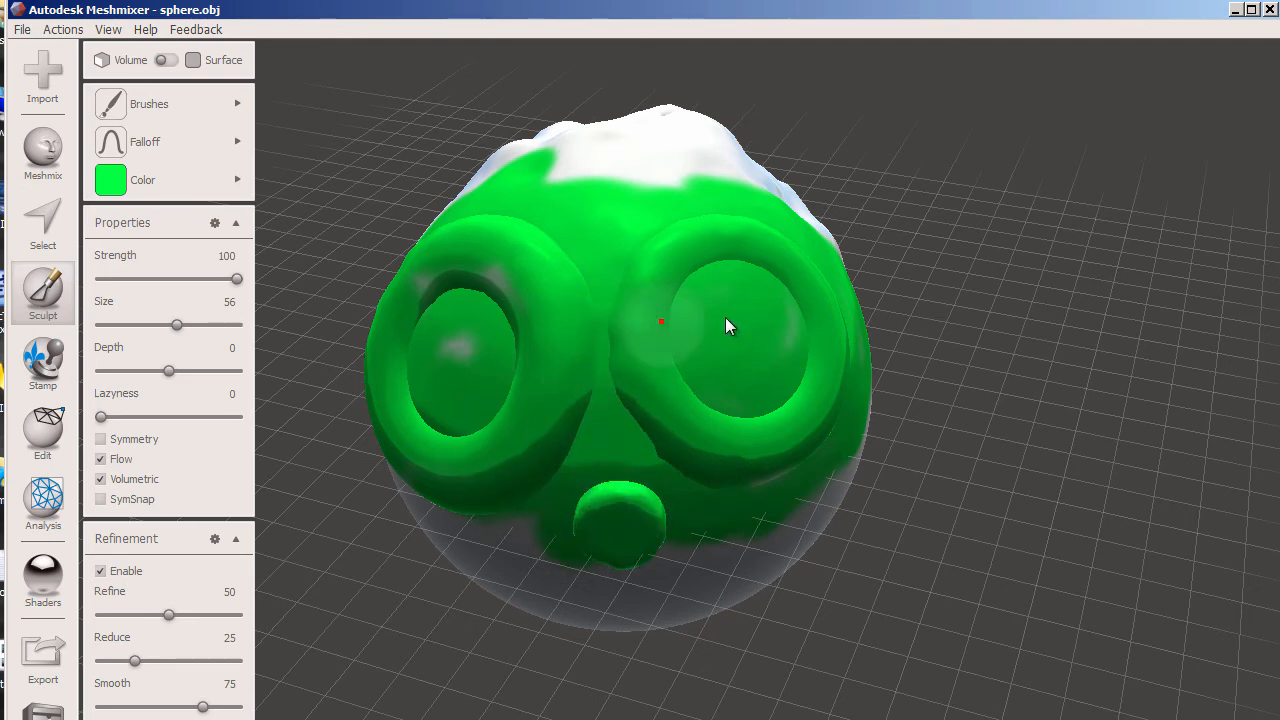
right_click_drag(624, 487, 632, 429)
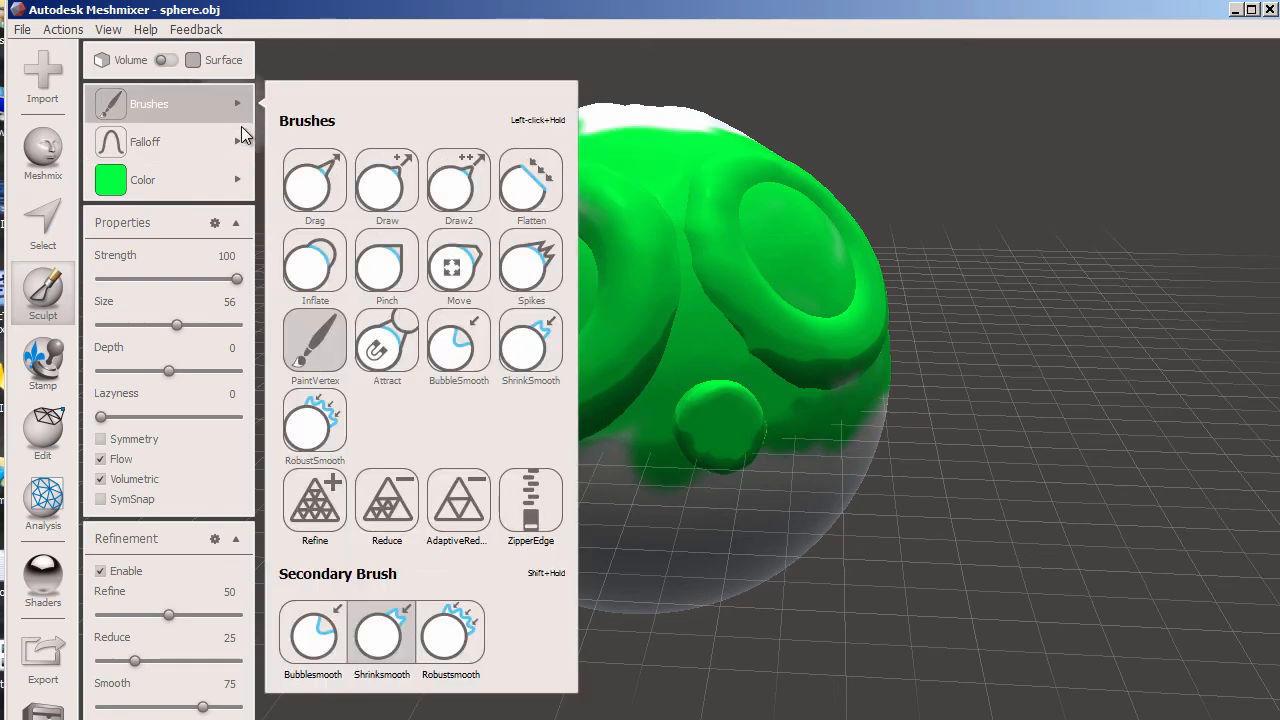
Switch from the PaintVertex brush to the Drag brush and set its size to 82.
mouse_move(248, 106)
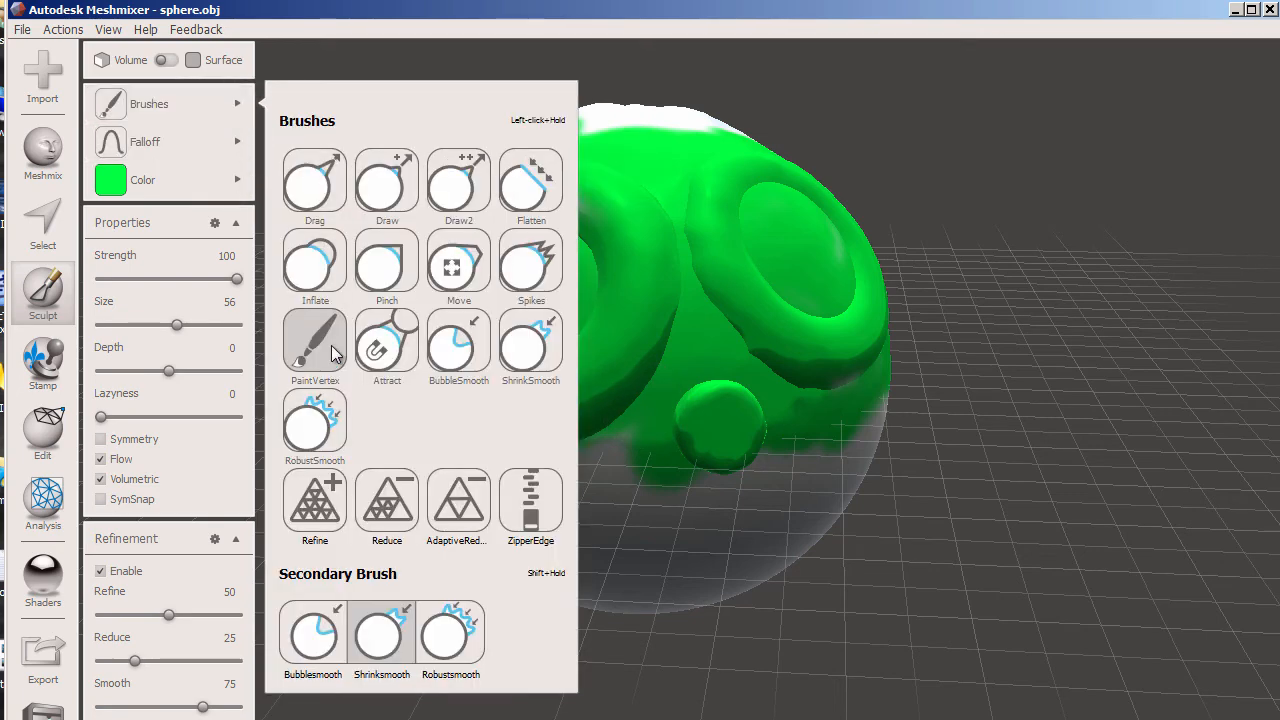
mouse_move(127, 186)
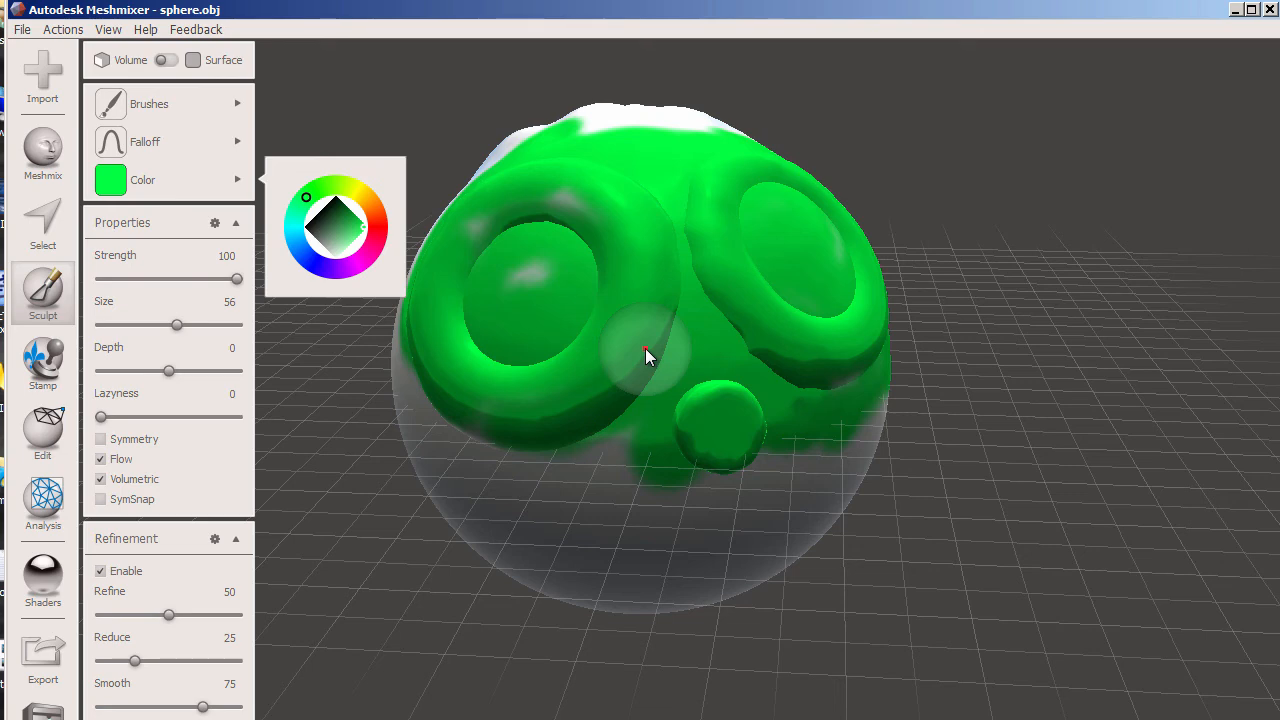
left_click(196, 108)
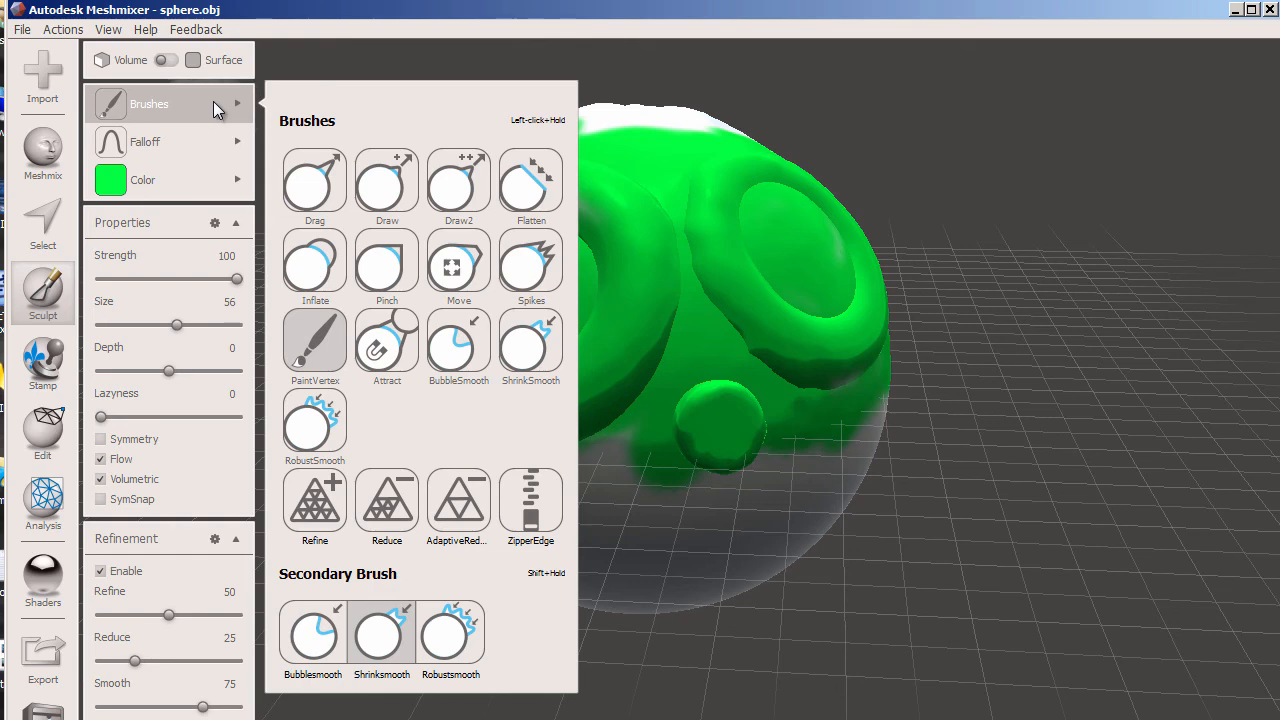
left_click(327, 193)
mouse_move(702, 364)
right_mouse_down()
mouse_move(700, 284)
mouse_move(859, 316)
right_mouse_up()
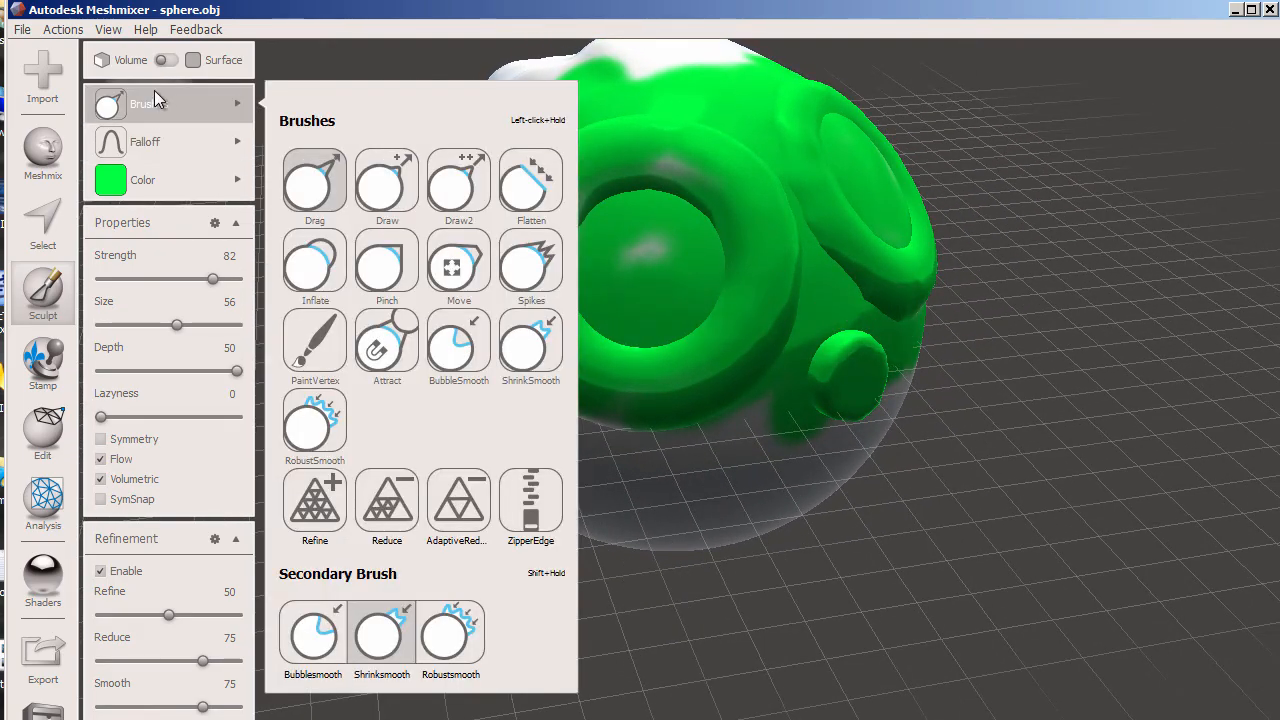
mouse_move(227, 191)
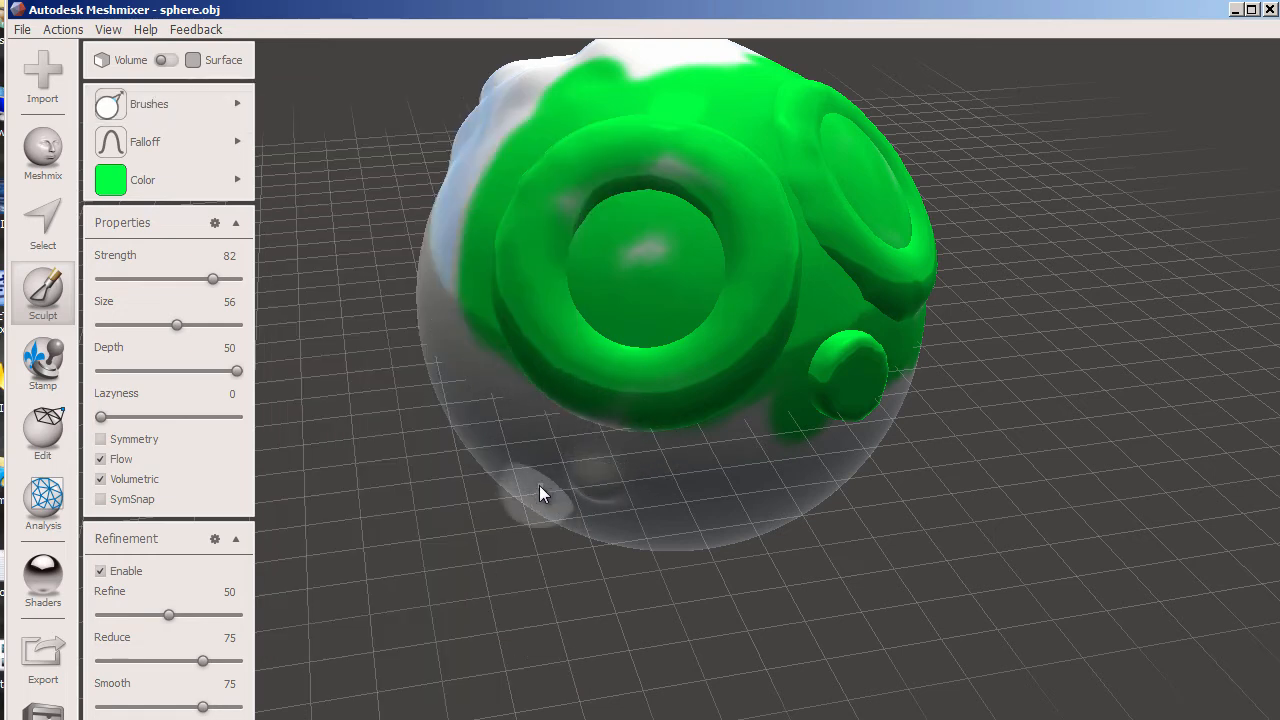
mouse_move(224, 141)
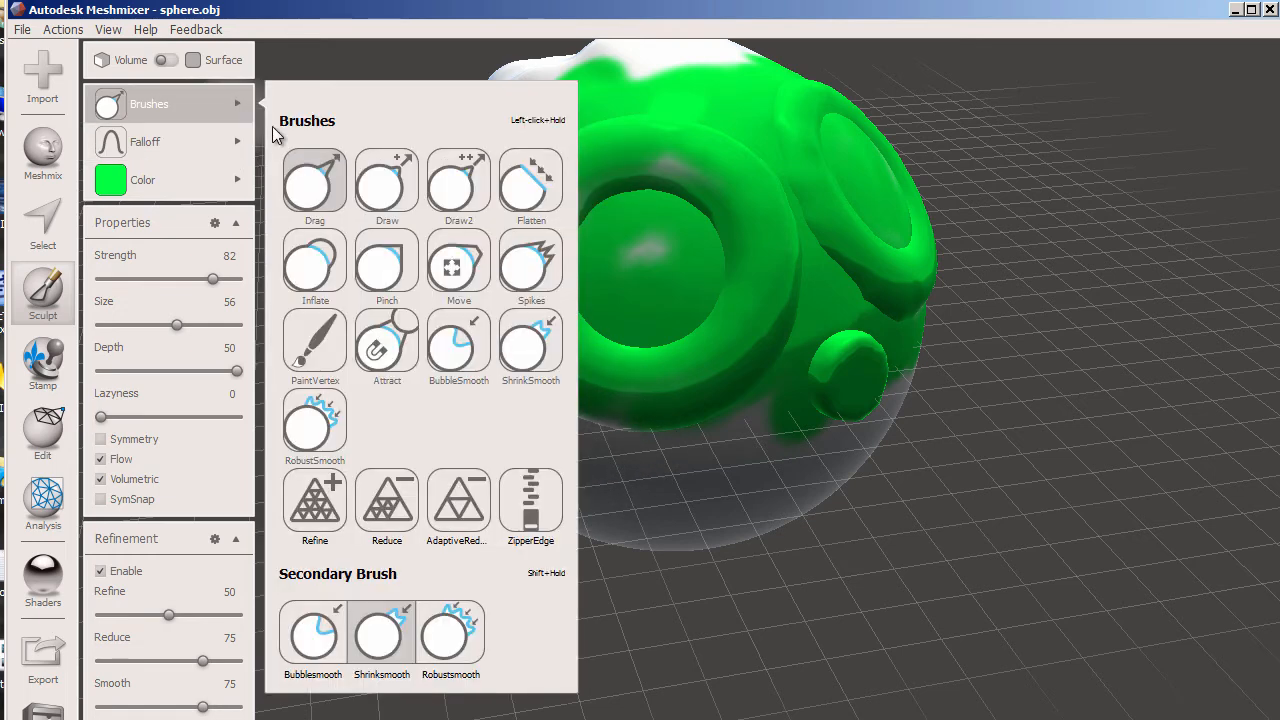
left_click_drag(176, 325, 216, 326)
middle_click_drag(398, 390, 445, 279)
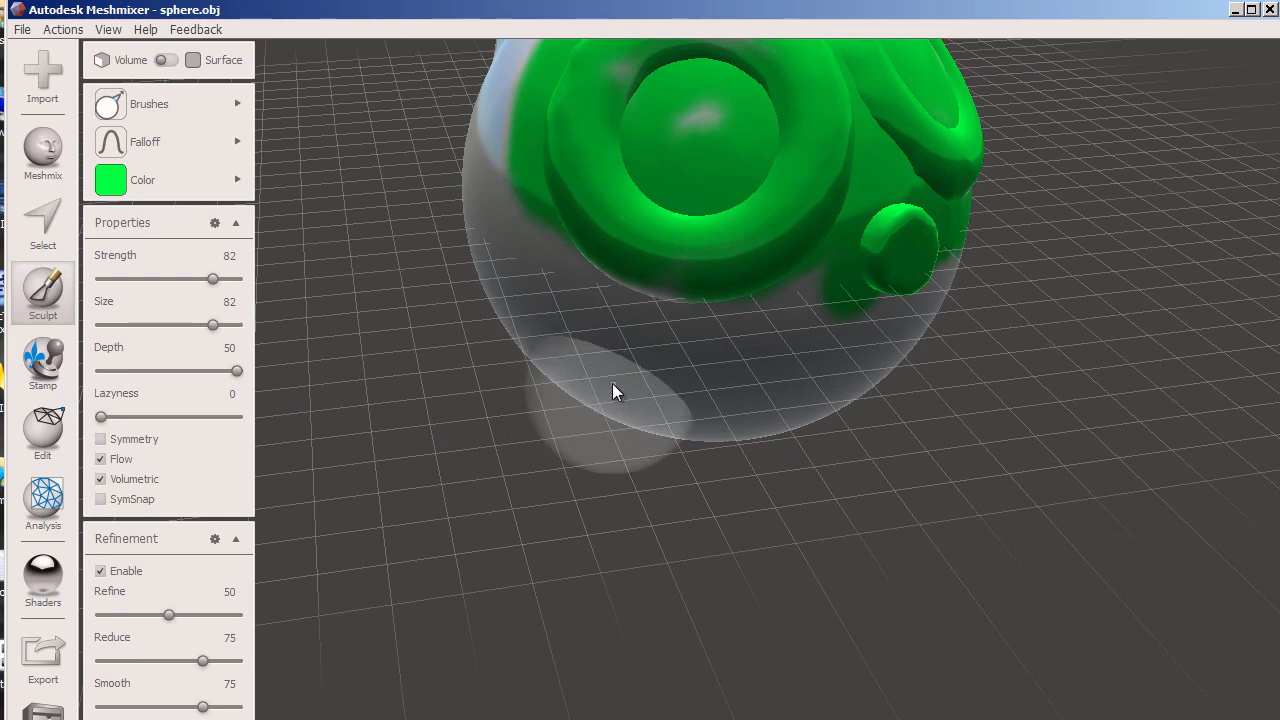
Pull three rounded legs downward and outward from the sphere's underside with the Drag brush.
mouse_move(613, 394)
right_mouse_down()
mouse_move(609, 262)
mouse_move(617, 291)
right_mouse_up()
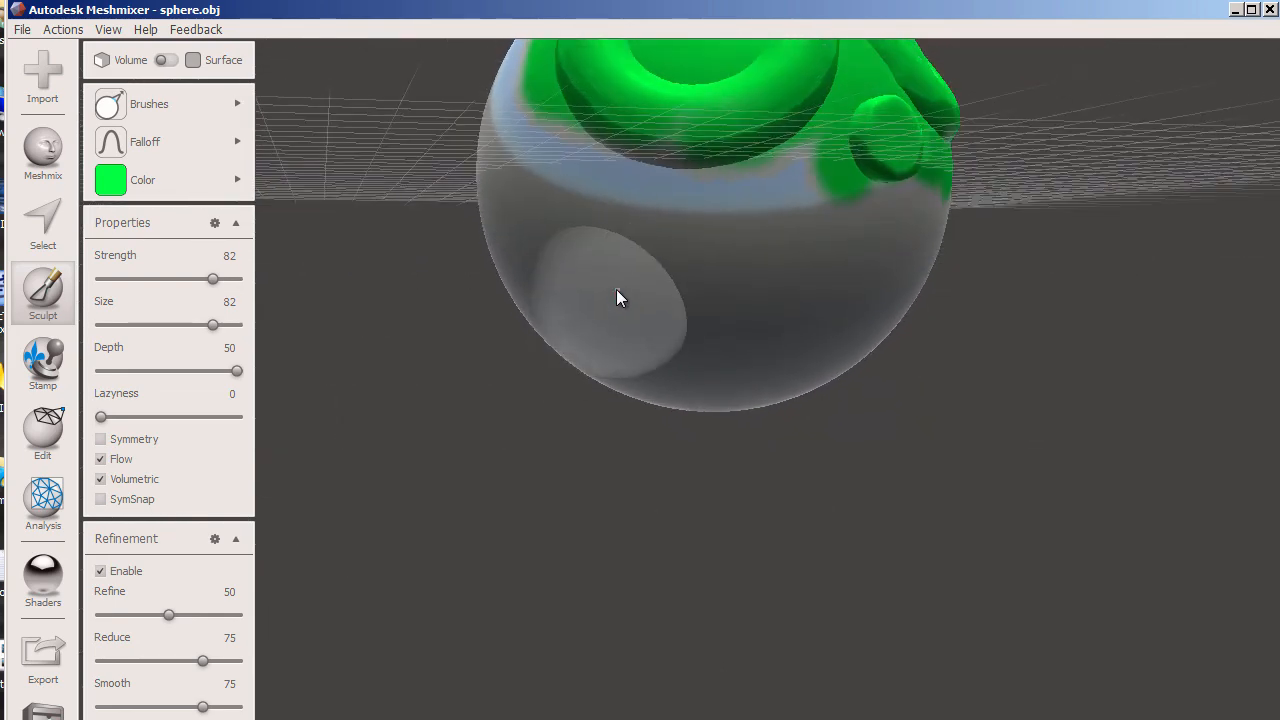
left_click_drag(586, 325, 473, 452)
mouse_move(757, 346)
right_mouse_down()
mouse_move(783, 354)
mouse_move(737, 357)
right_mouse_up()
mouse_move(756, 337)
left_mouse_down()
mouse_move(794, 351)
mouse_move(861, 516)
left_mouse_up()
mouse_move(897, 392)
right_mouse_down()
mouse_move(591, 366)
mouse_move(703, 351)
right_mouse_up()
left_click_drag(711, 377, 758, 488)
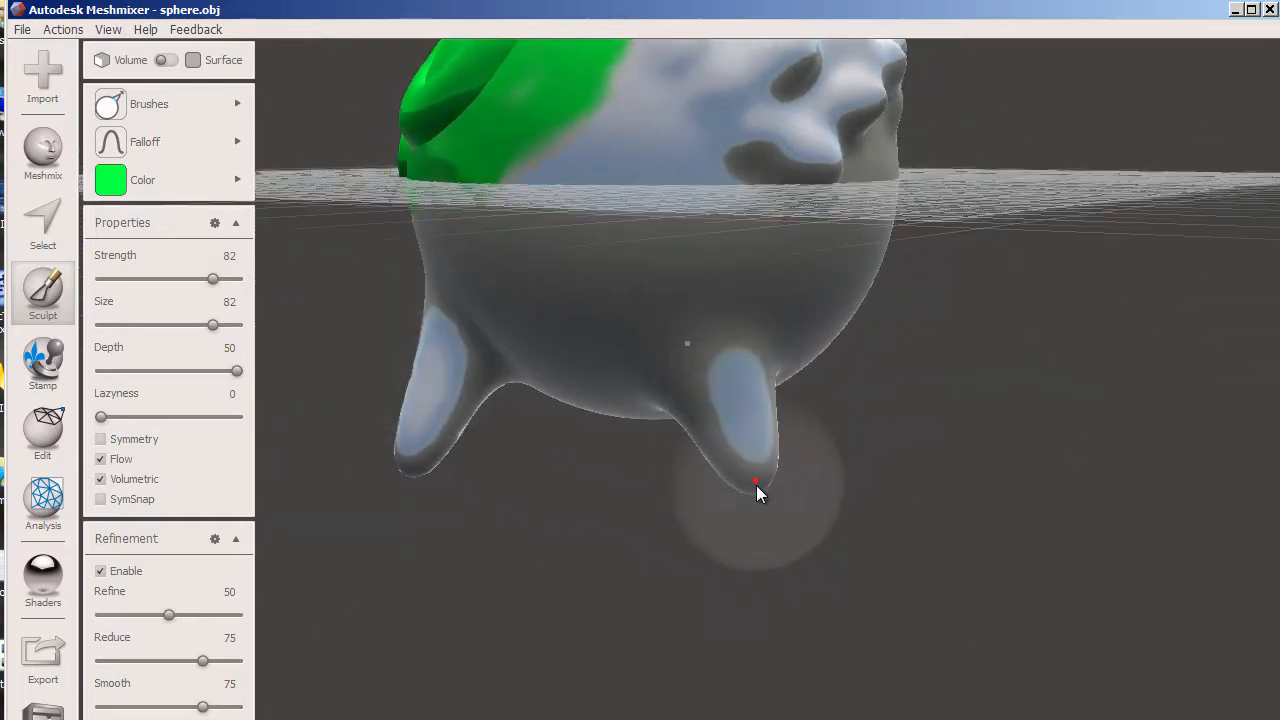
Pull two more legs out of the gaps at the back and front of the sphere's underside.
mouse_move(865, 370)
right_mouse_down()
mouse_move(637, 369)
mouse_move(689, 337)
right_mouse_up()
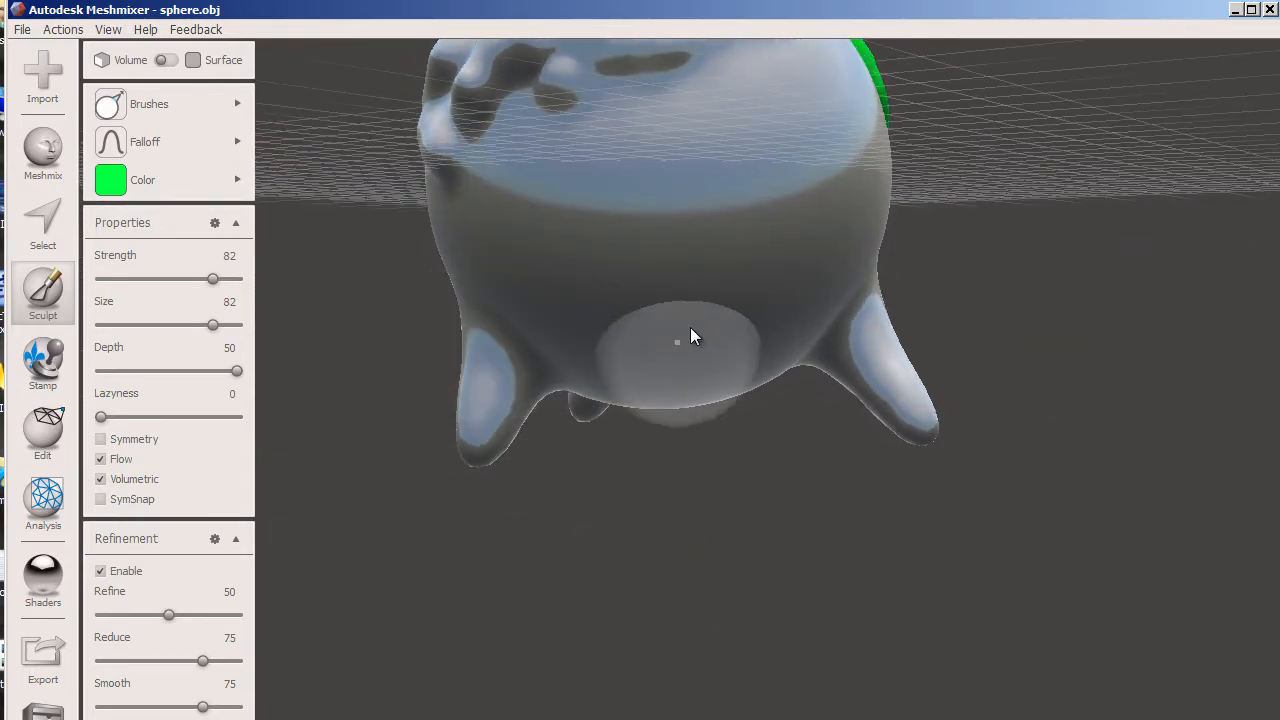
left_click_drag(707, 368, 740, 466)
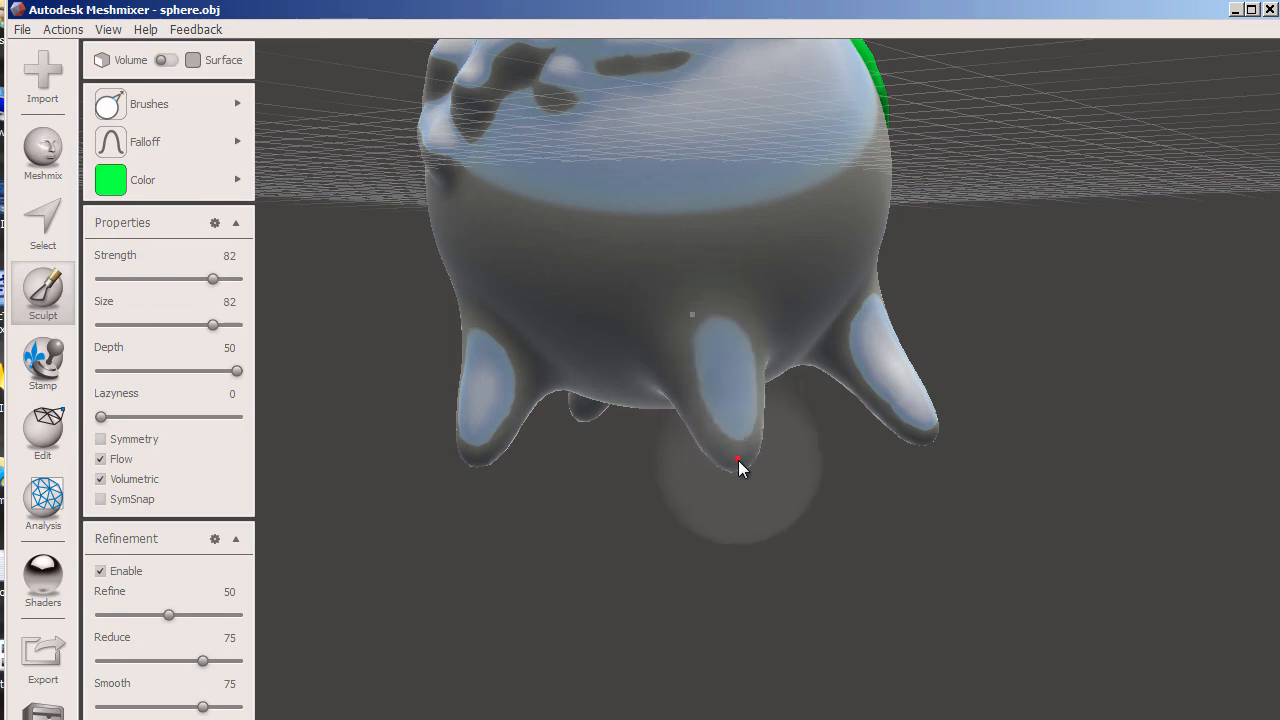
right_click_drag(863, 443, 511, 457)
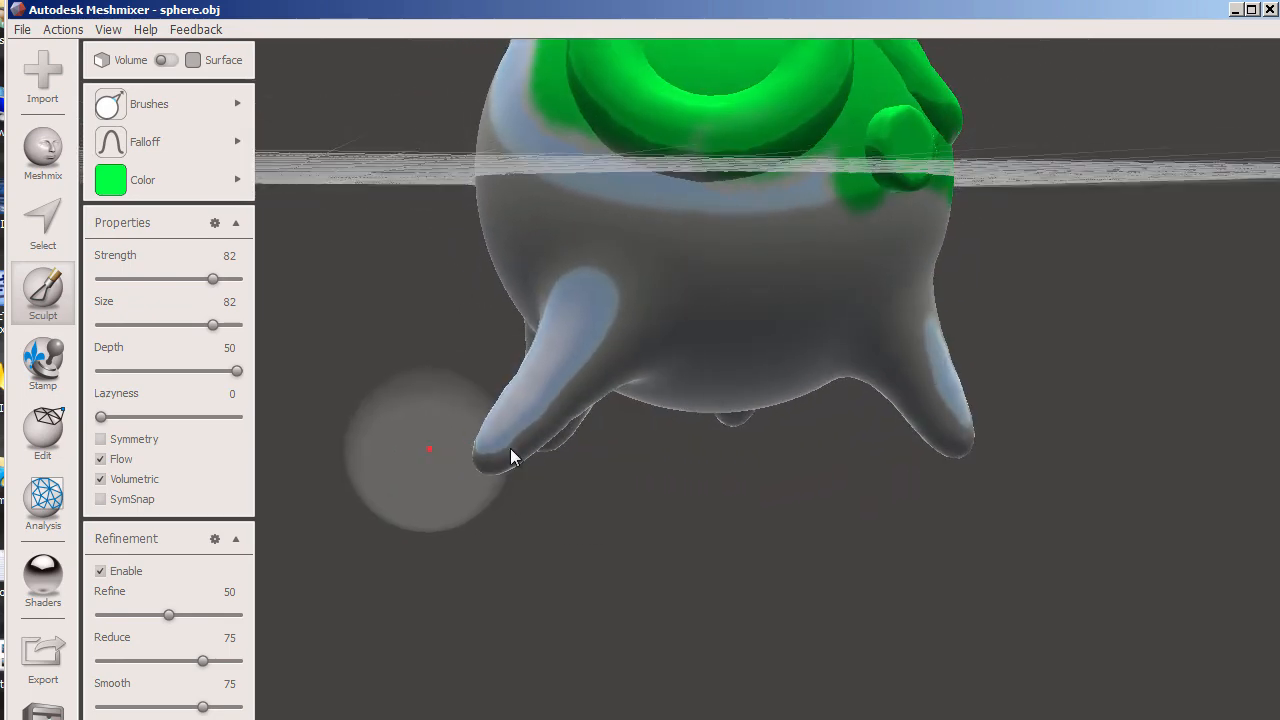
left_click_drag(737, 347, 791, 486)
right_click_drag(744, 489, 903, 491)
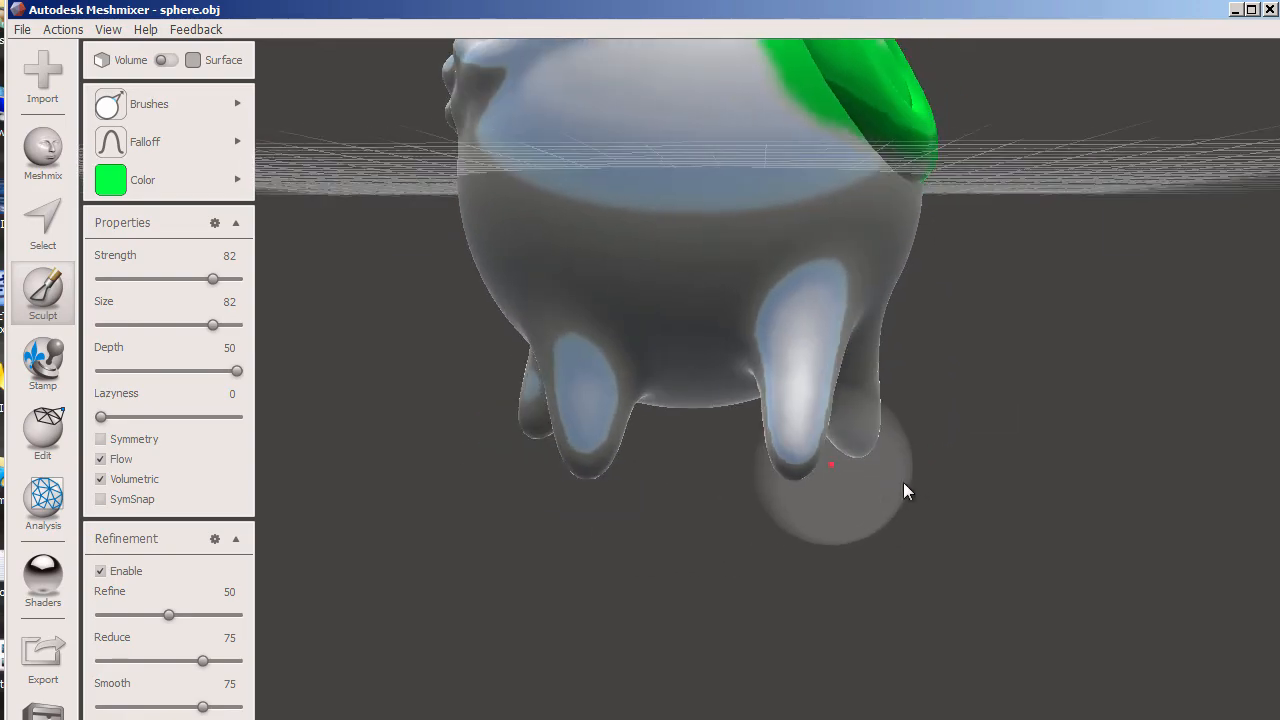
Complete the ring of legs by pulling the underside down in the remaining gaps between them.
mouse_move(709, 497)
right_mouse_down()
mouse_move(876, 540)
mouse_move(500, 464)
mouse_move(620, 433)
mouse_move(556, 507)
mouse_move(487, 478)
mouse_move(729, 449)
right_mouse_up()
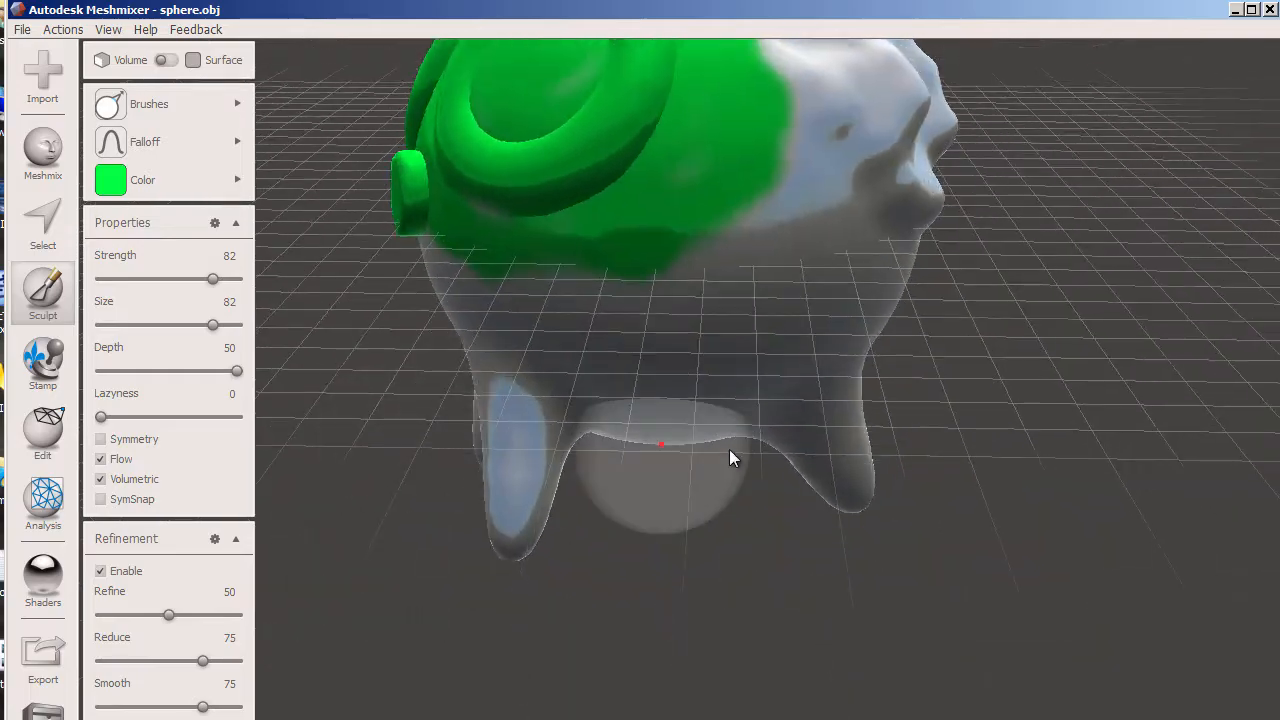
left_click_drag(703, 478, 720, 550)
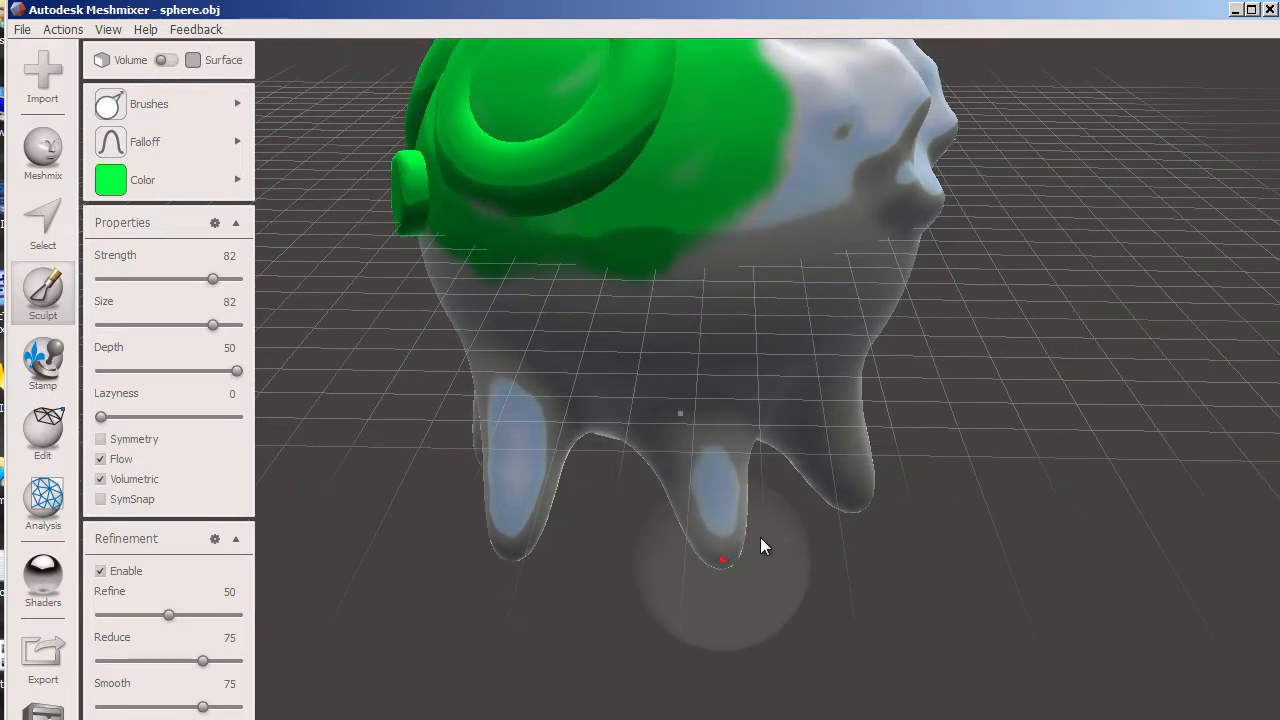
mouse_move(762, 541)
right_mouse_down()
mouse_move(517, 484)
mouse_move(629, 418)
right_mouse_up()
mouse_move(629, 418)
left_mouse_down()
mouse_move(614, 376)
mouse_move(593, 506)
left_mouse_up()
right_click_drag(896, 393, 672, 379)
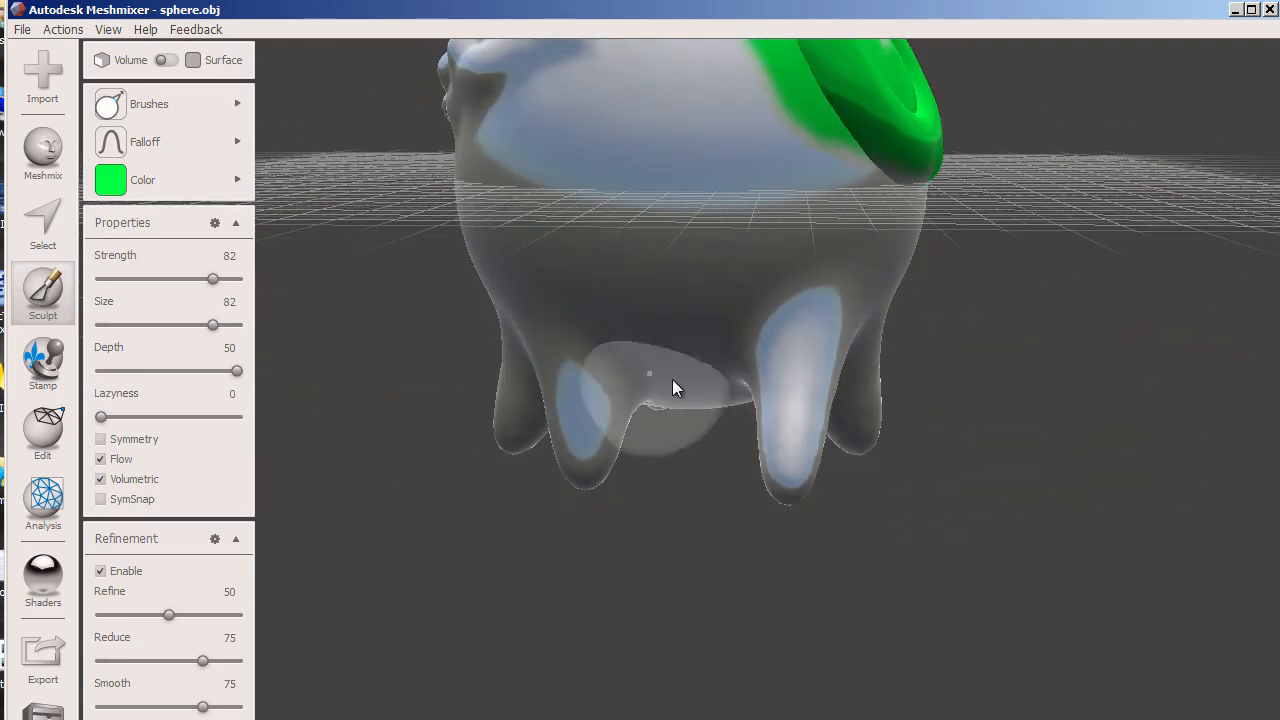
mouse_move(795, 365)
right_mouse_down()
mouse_move(538, 370)
mouse_move(698, 437)
mouse_move(475, 407)
mouse_move(672, 430)
mouse_move(806, 474)
mouse_move(514, 515)
mouse_move(649, 460)
mouse_move(600, 503)
mouse_move(714, 457)
mouse_move(709, 426)
mouse_move(791, 426)
mouse_move(771, 394)
mouse_move(573, 395)
mouse_move(645, 390)
right_mouse_up()
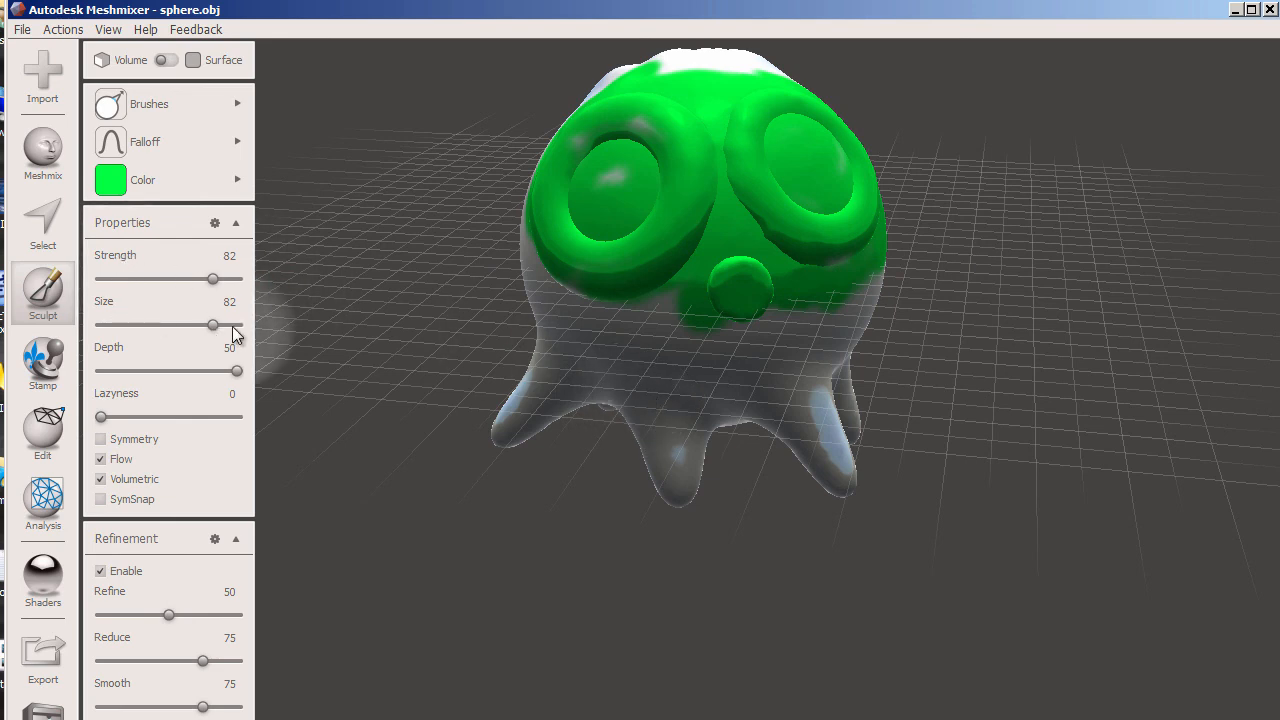
Restart the Sculpt tool with the Drag brush and set its strength to 70 and size to 27.
key("Escape")
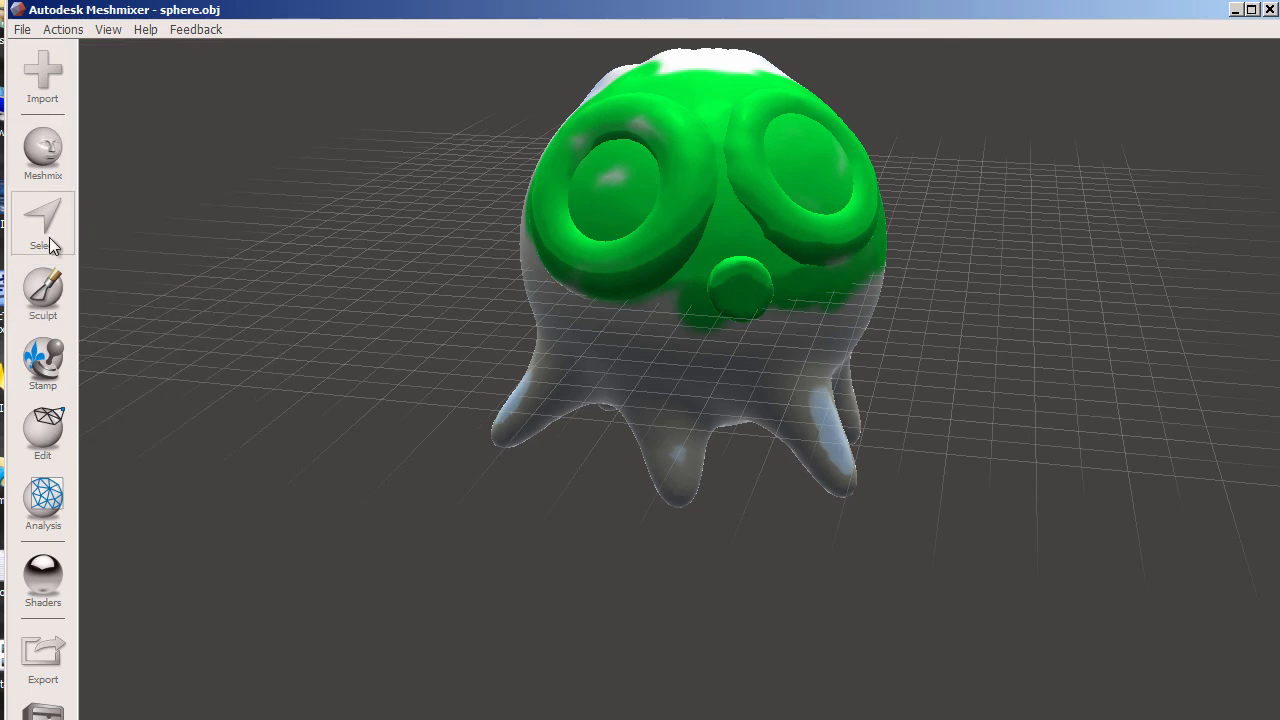
left_click(50, 283)
left_click(160, 100)
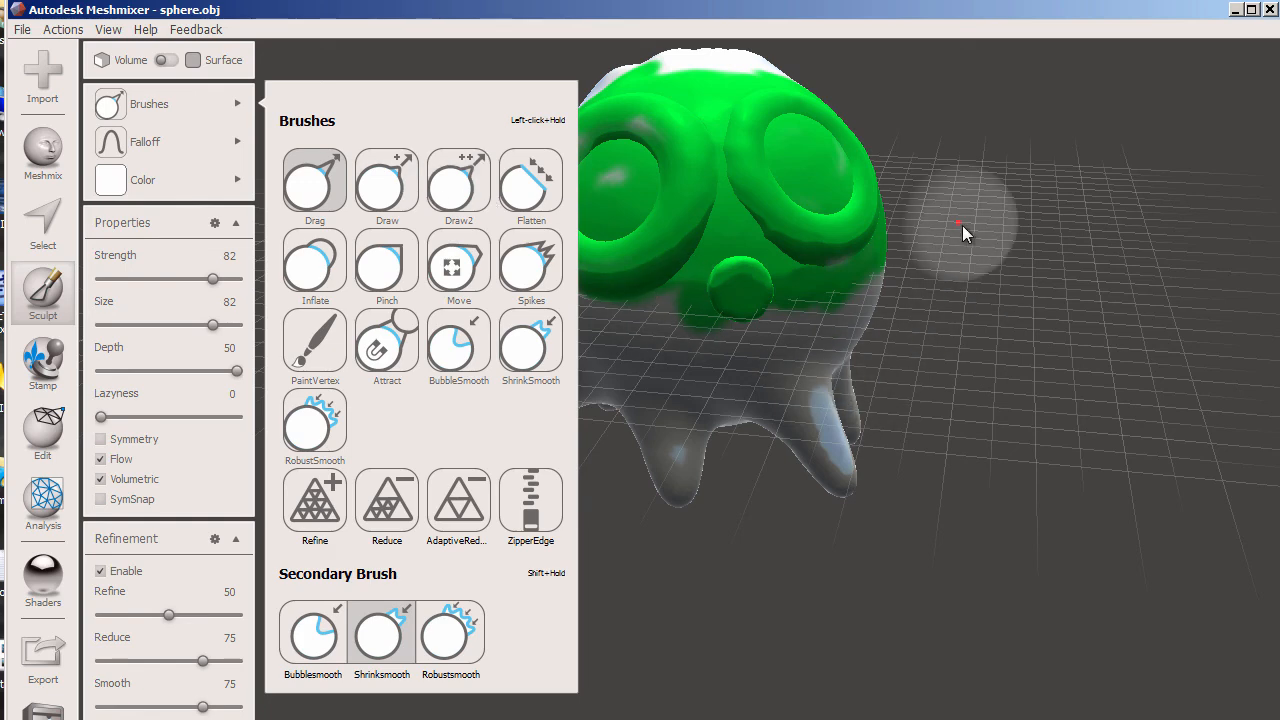
mouse_move(935, 337)
right_mouse_down()
mouse_move(1023, 335)
mouse_move(988, 373)
right_mouse_up()
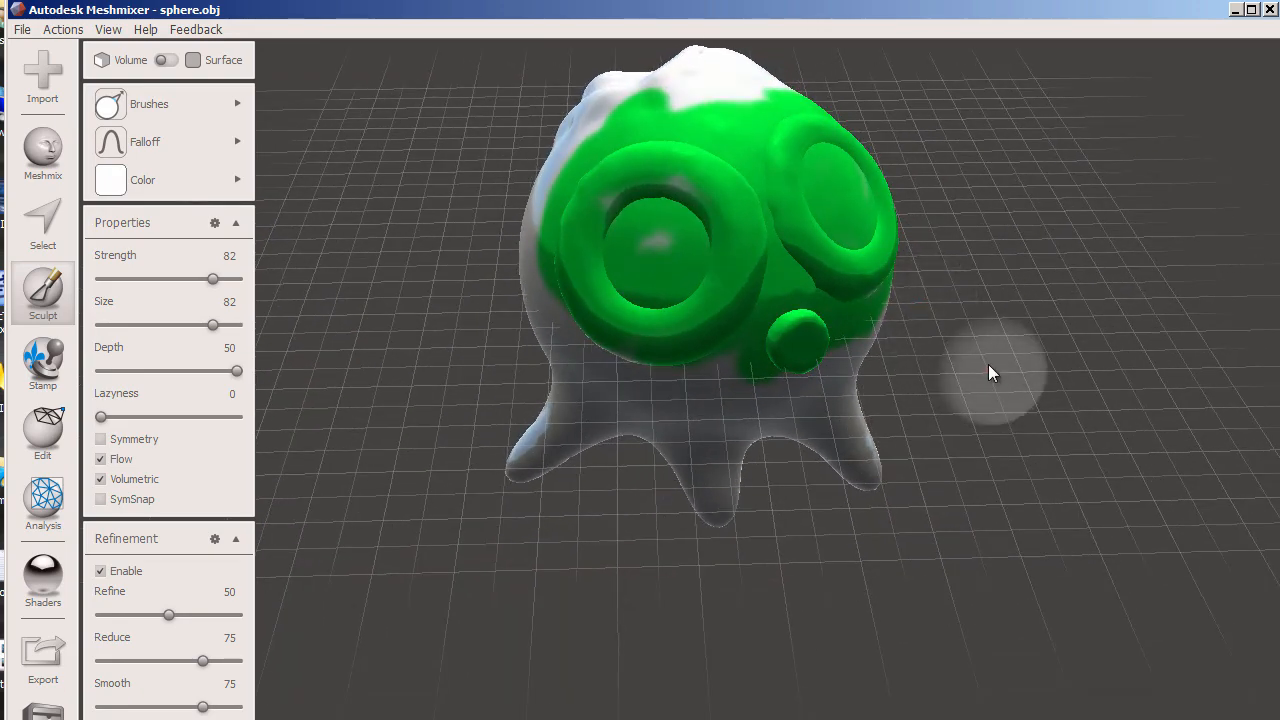
mouse_move(683, 346)
right_mouse_down()
mouse_move(714, 314)
mouse_move(591, 230)
mouse_move(471, 264)
mouse_move(697, 307)
mouse_move(477, 257)
mouse_move(573, 266)
mouse_move(457, 340)
mouse_move(452, 272)
mouse_move(588, 272)
mouse_move(734, 318)
mouse_move(570, 318)
mouse_move(690, 330)
right_mouse_up()
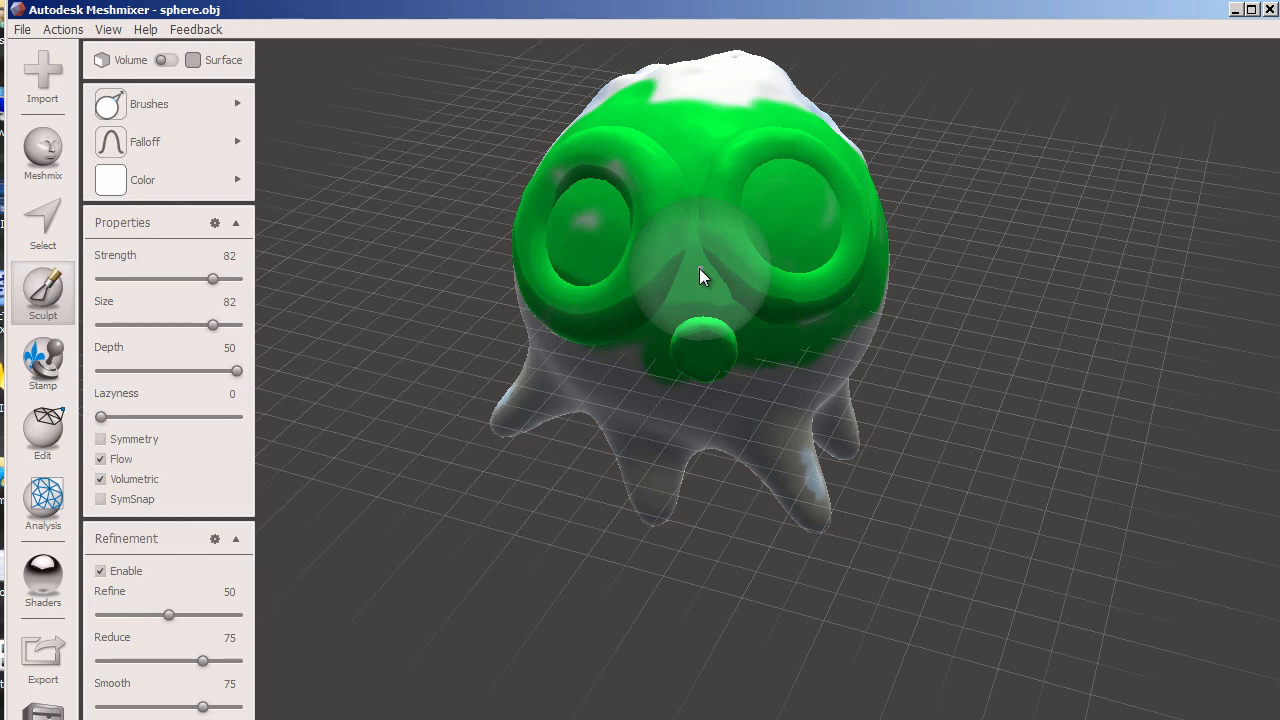
mouse_move(699, 268)
right_mouse_down()
mouse_move(829, 329)
mouse_move(737, 360)
mouse_move(814, 309)
right_mouse_up()
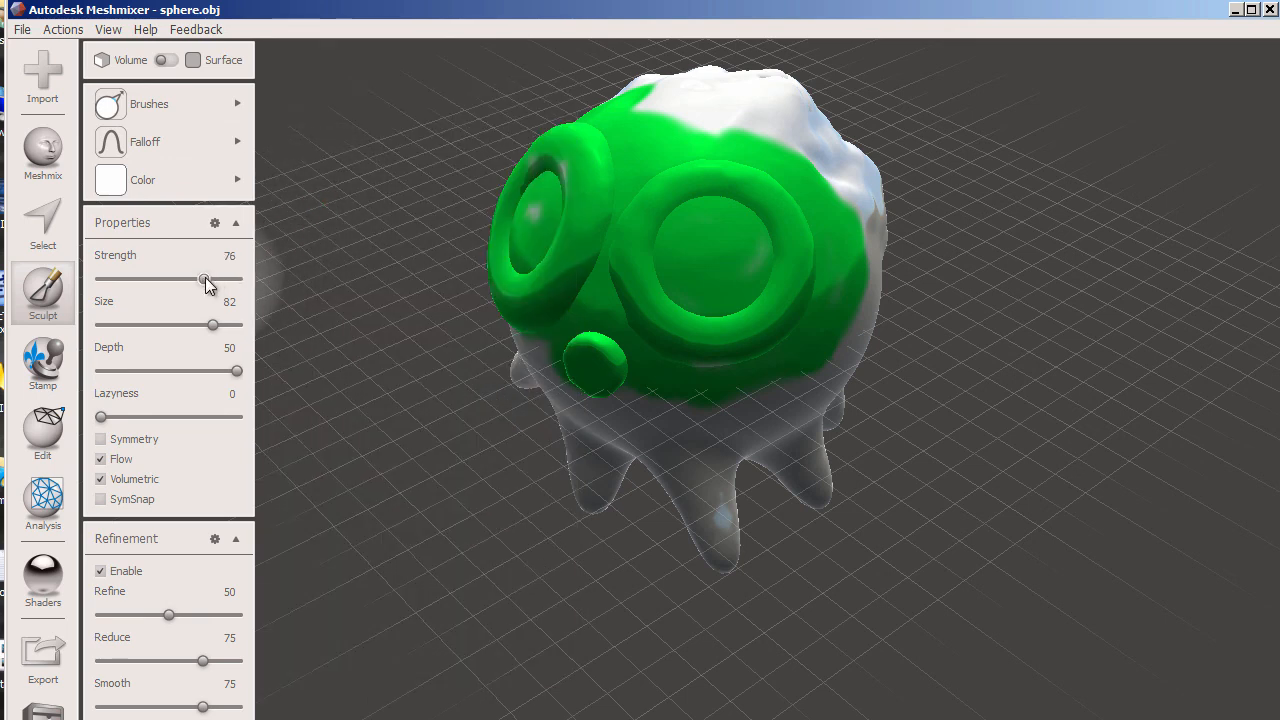
left_click_drag(211, 278, 158, 278)
left_click_drag(210, 325, 168, 325)
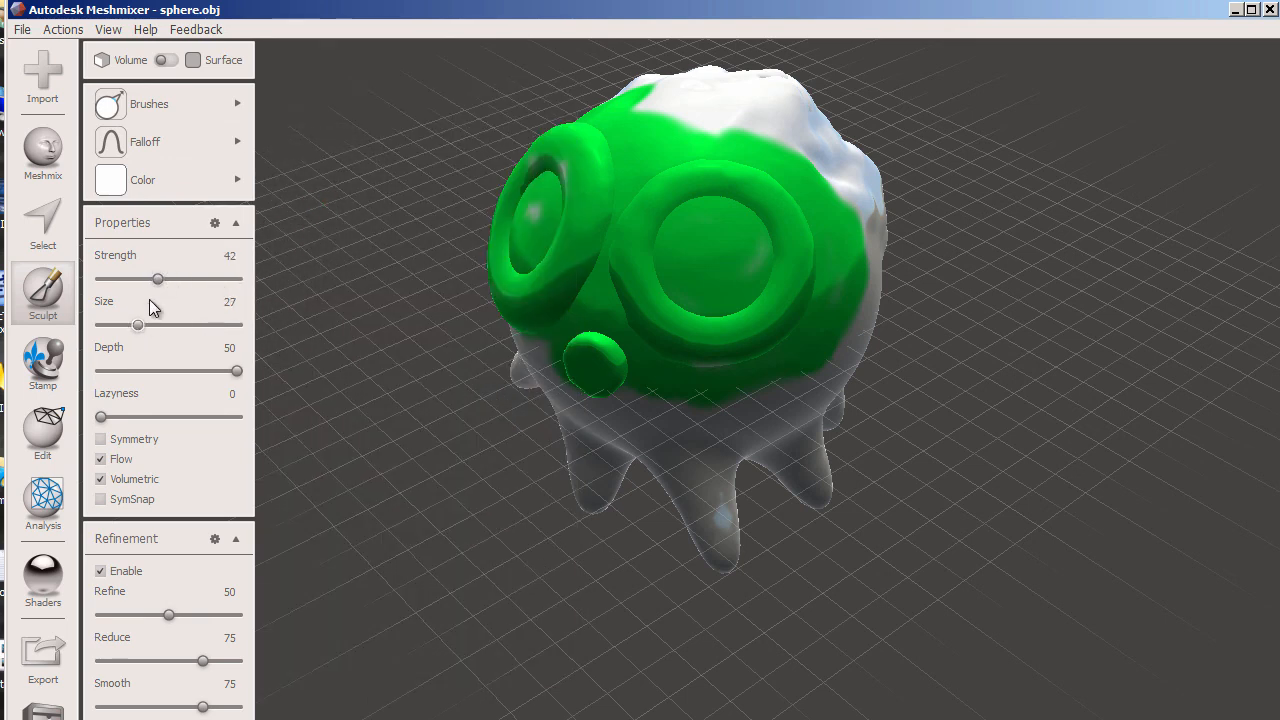
left_click_drag(159, 280, 196, 279)
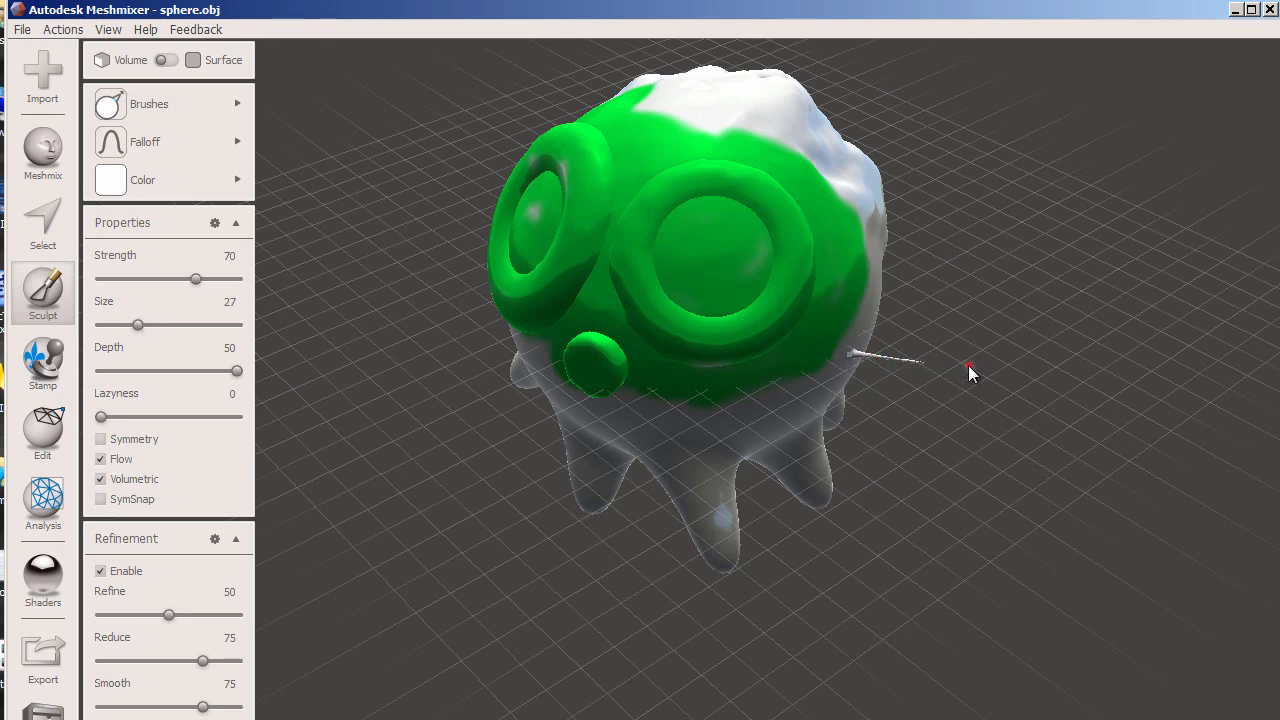
Try pulling thin hair-like spikes out of the side of the head beside the torus eye.
left_click_drag(868, 334, 935, 338)
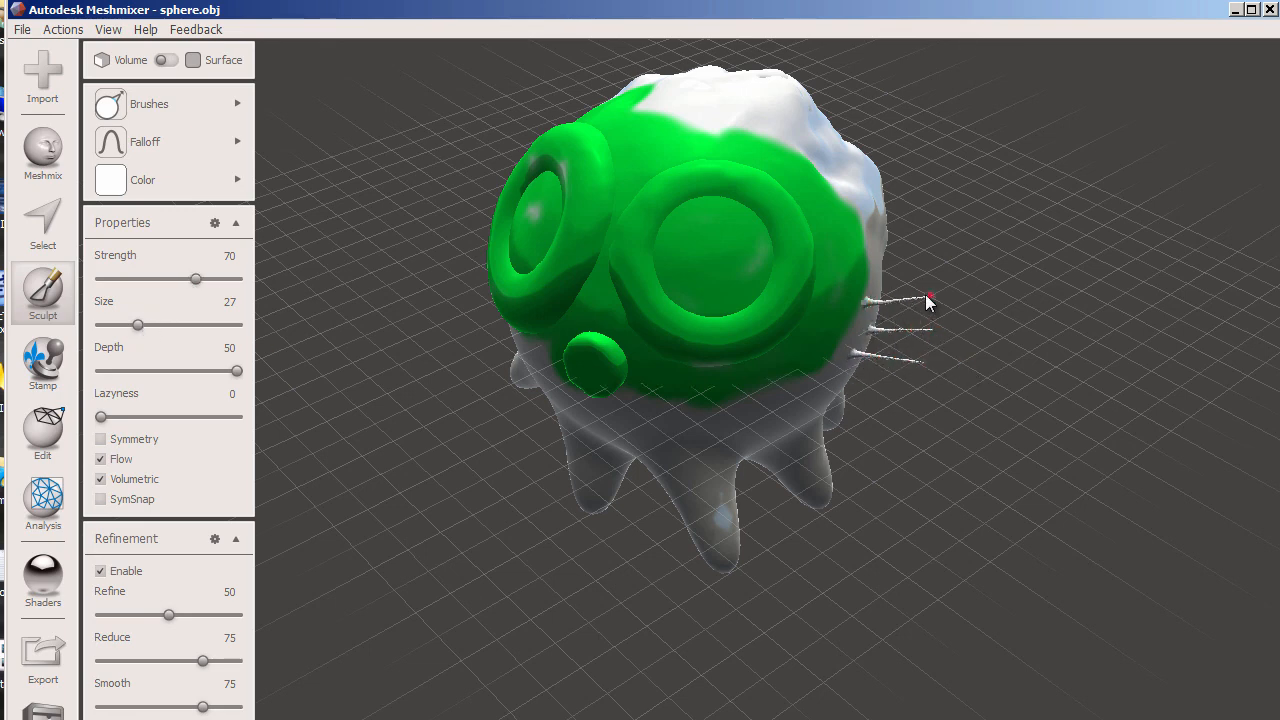
left_click_drag(857, 283, 907, 273)
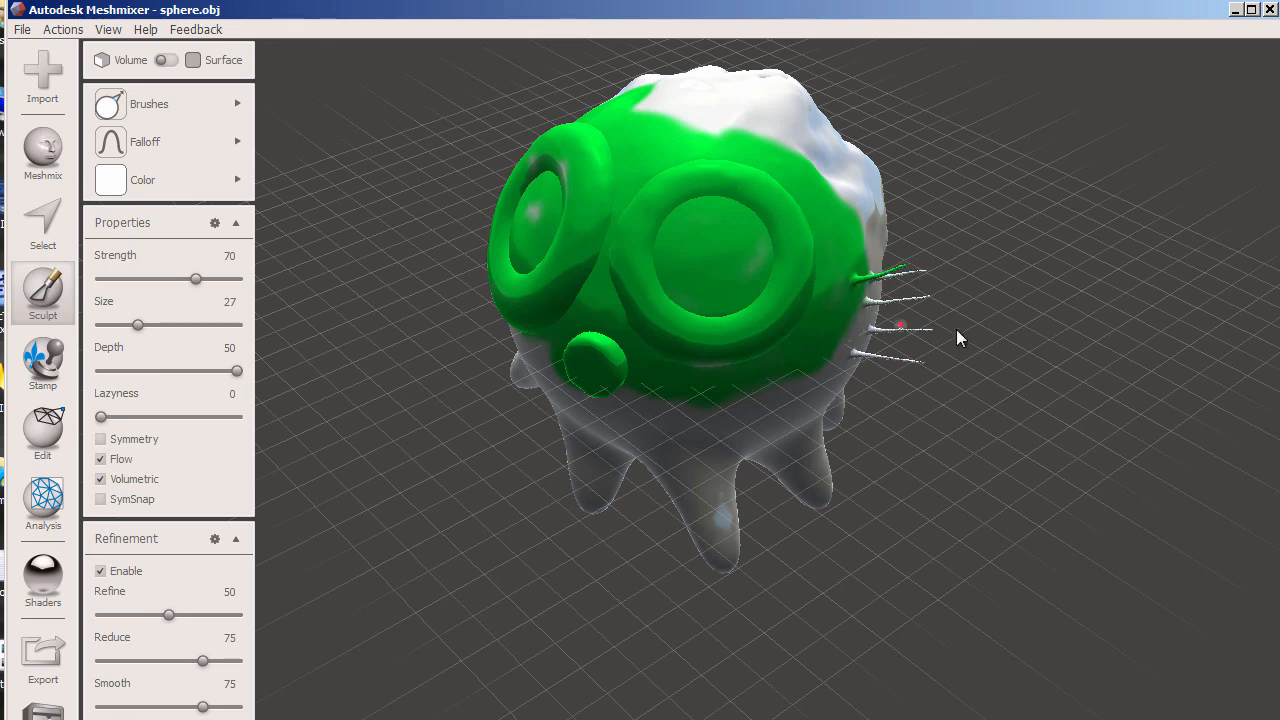
left_click_drag(848, 333, 936, 342)
Undo all the thin spikes pulled from the side of the head.
key("ctrl+z")
key("ctrl+z")
key("ctrl+z")
key("ctrl+z")
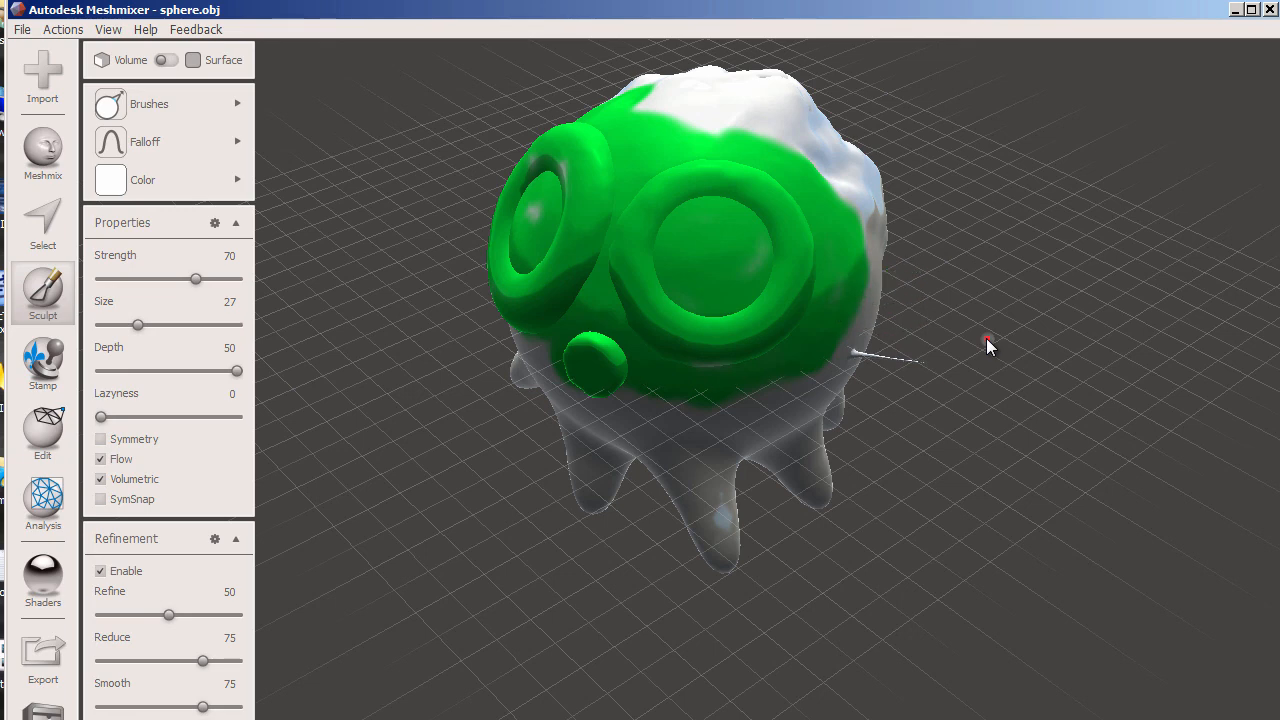
key("ctrl+z")
mouse_move(791, 414)
right_mouse_down()
mouse_move(920, 366)
mouse_move(919, 390)
right_mouse_up()
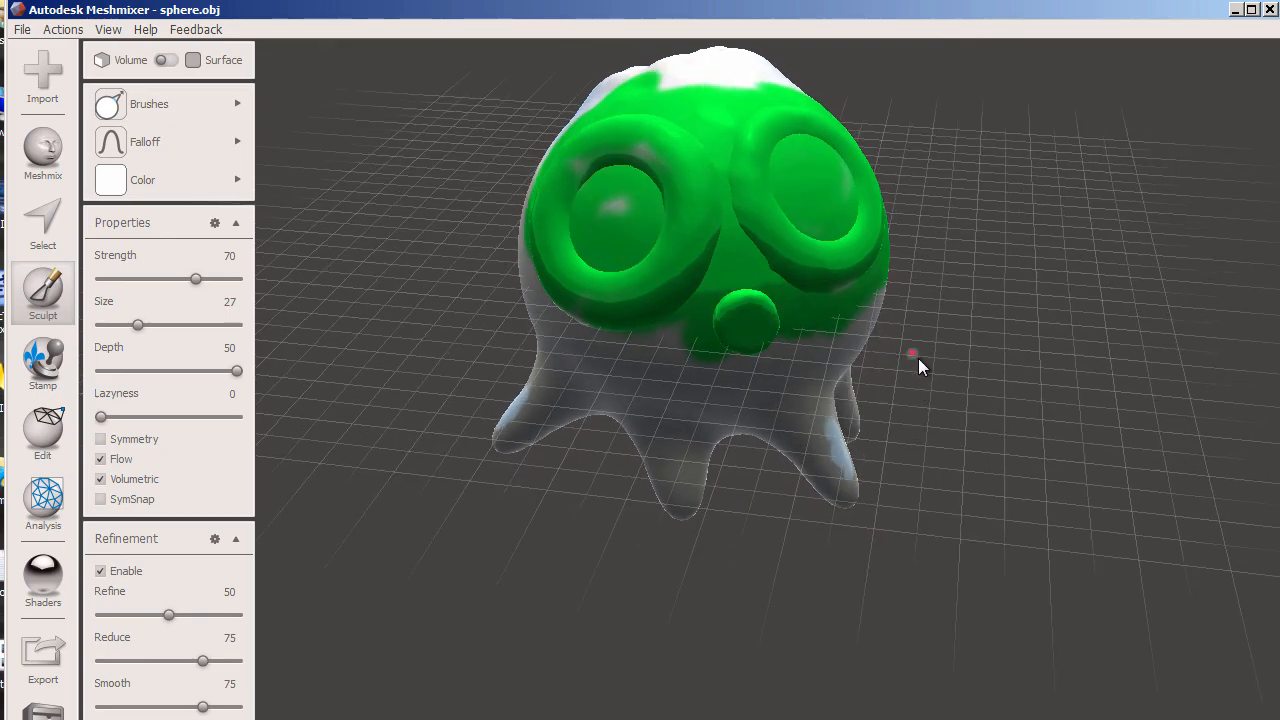
mouse_move(920, 363)
right_mouse_down()
mouse_move(800, 363)
mouse_move(710, 385)
right_mouse_up()
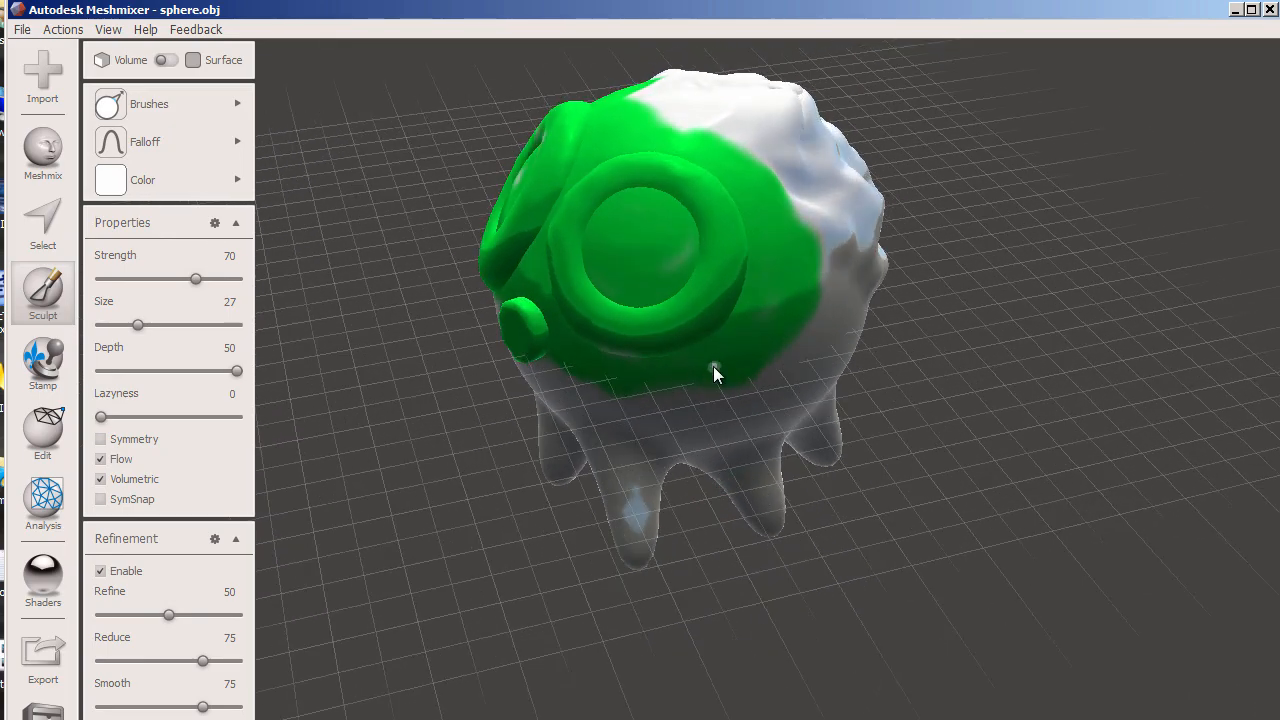